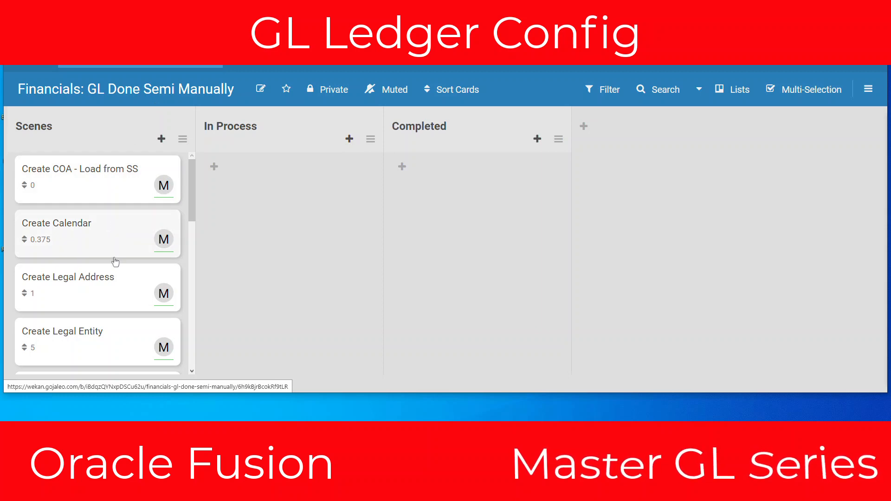
# Review the Scenes list of ledger setup tasks, from Create COA through Enter a Sample JE
pyautogui.scroll(-4, 127, 245)
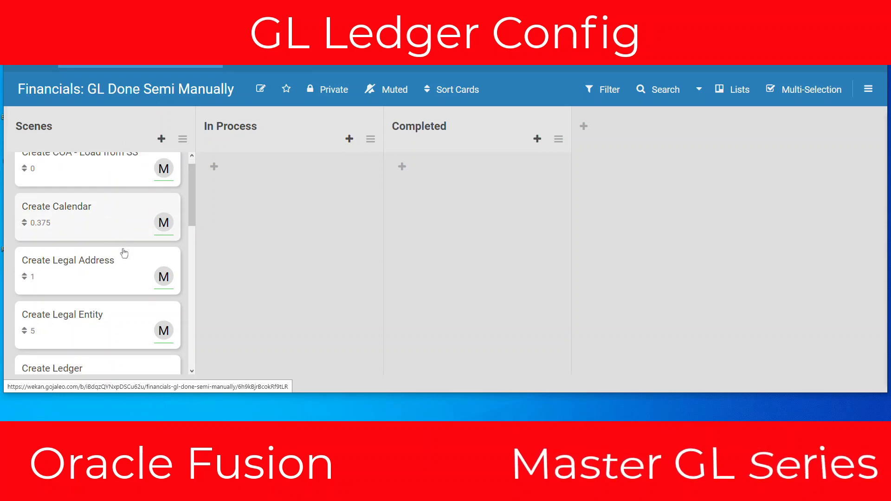
pyautogui.scroll(-4, 124, 252)
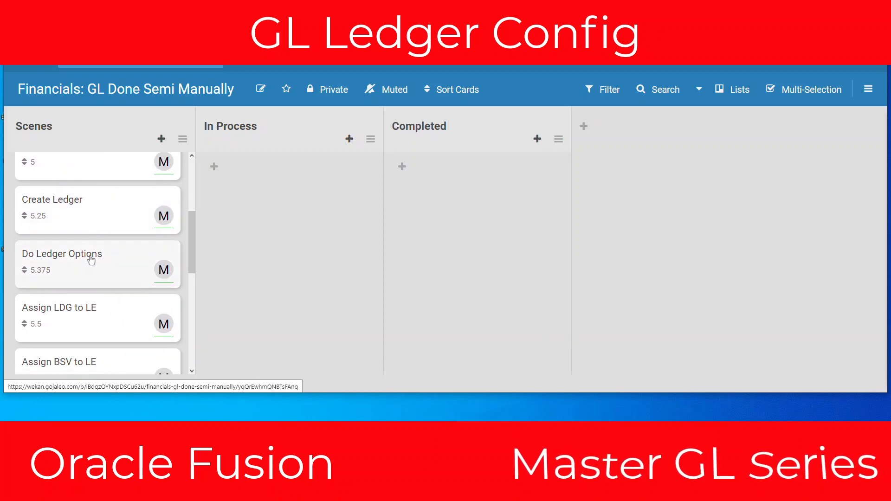
pyautogui.scroll(-2, 90, 255)
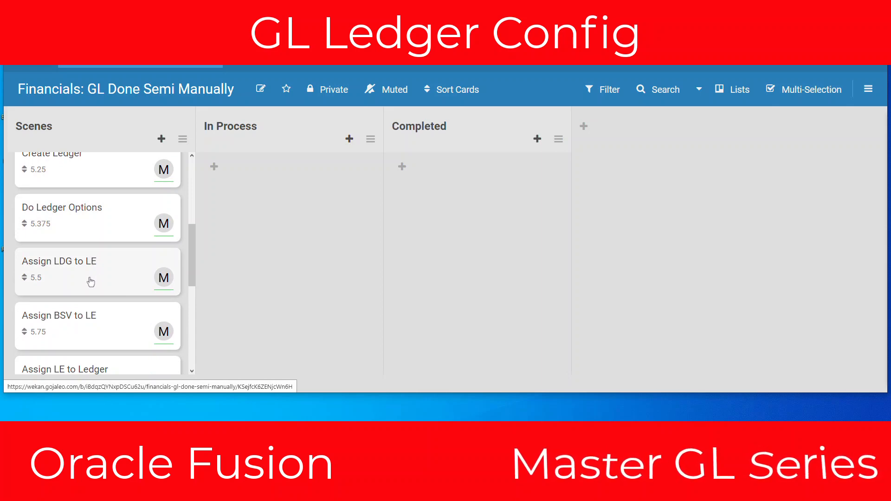
pyautogui.scroll(-2, 91, 282)
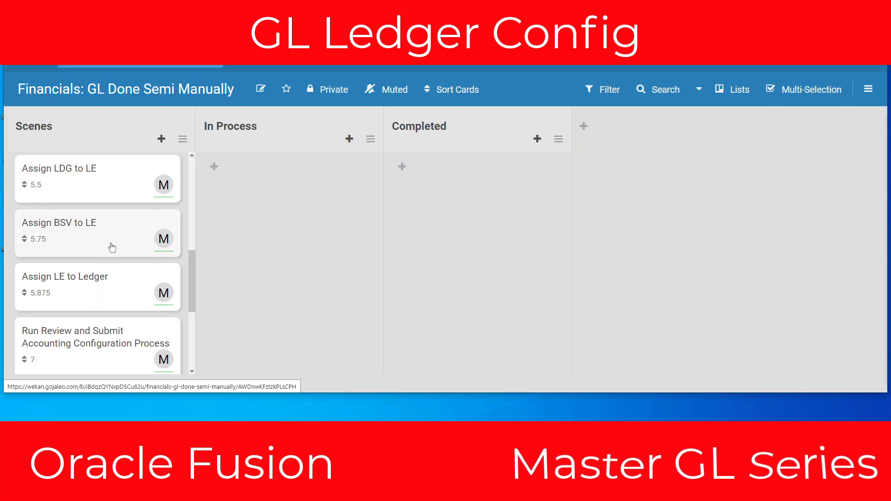
pyautogui.scroll(-1, 122, 249)
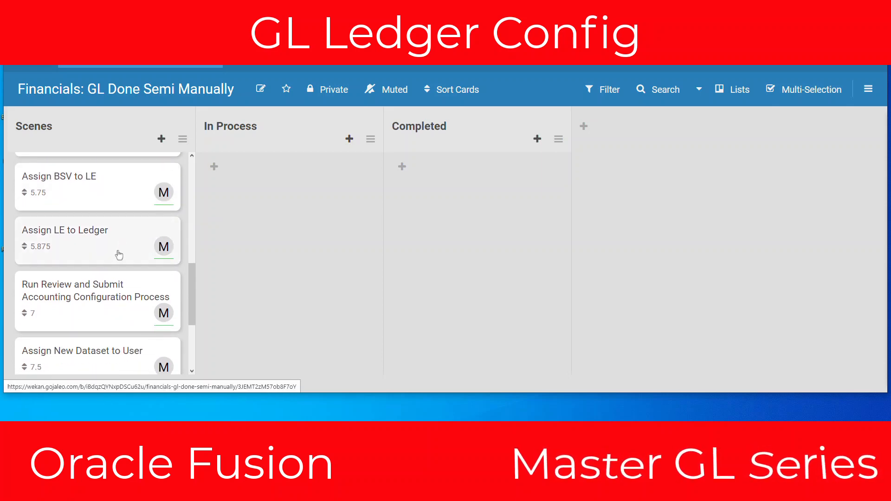
pyautogui.scroll(-1, 119, 254)
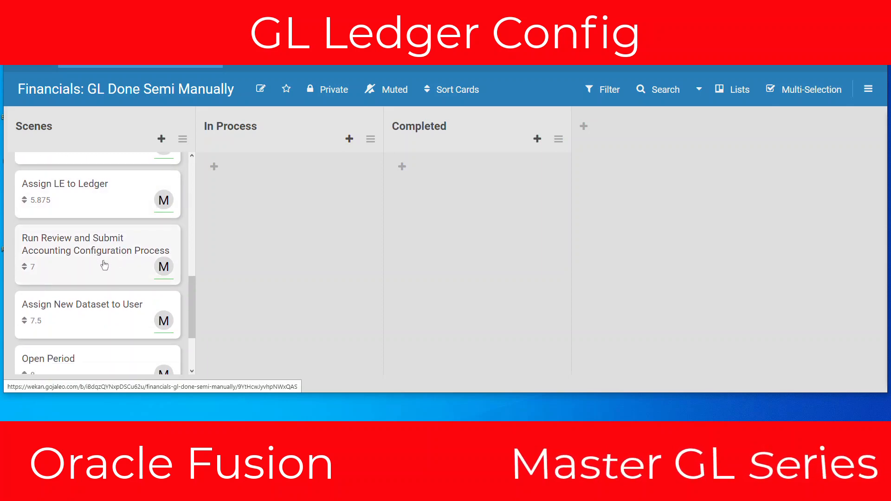
pyautogui.scroll(-1, 94, 263)
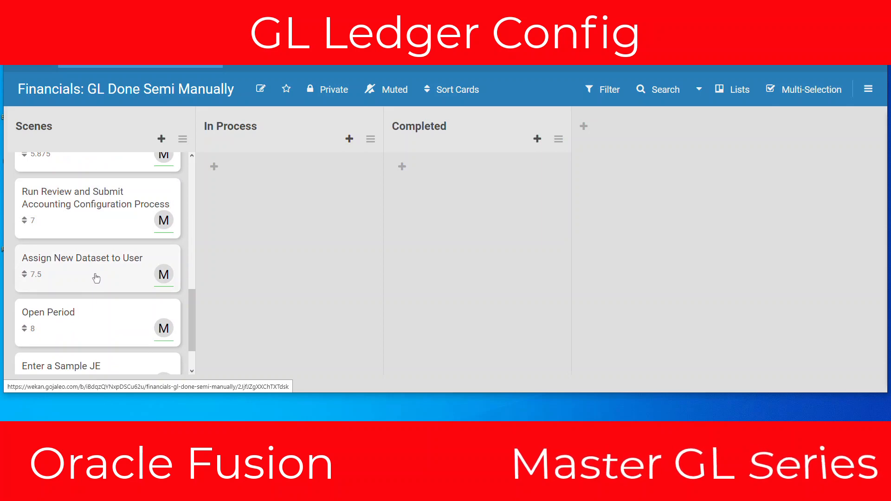
pyautogui.scroll(-1, 100, 280)
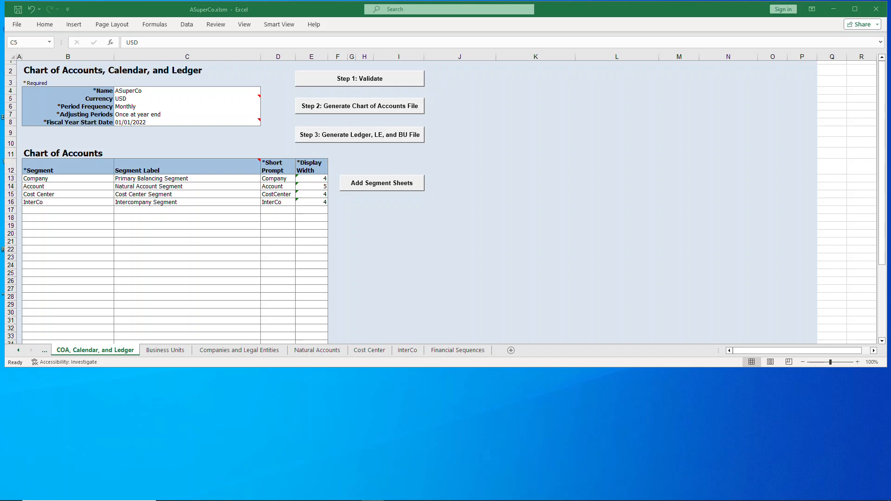
# In the ASuperCo.xlsm Excel workbook, examine the ledger name, the Business Units sheet and the Companies and Legal Entities sheet
pyautogui.click(146, 89)
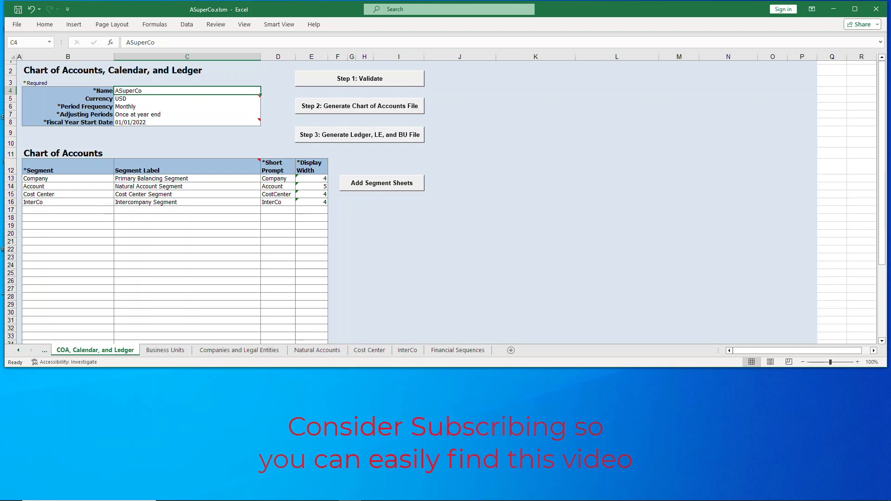
pyautogui.click(165, 350)
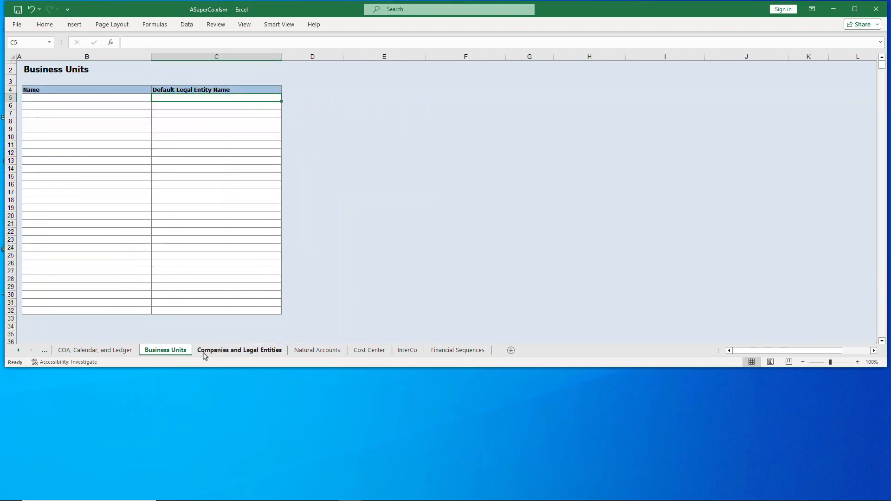
pyautogui.click(239, 351)
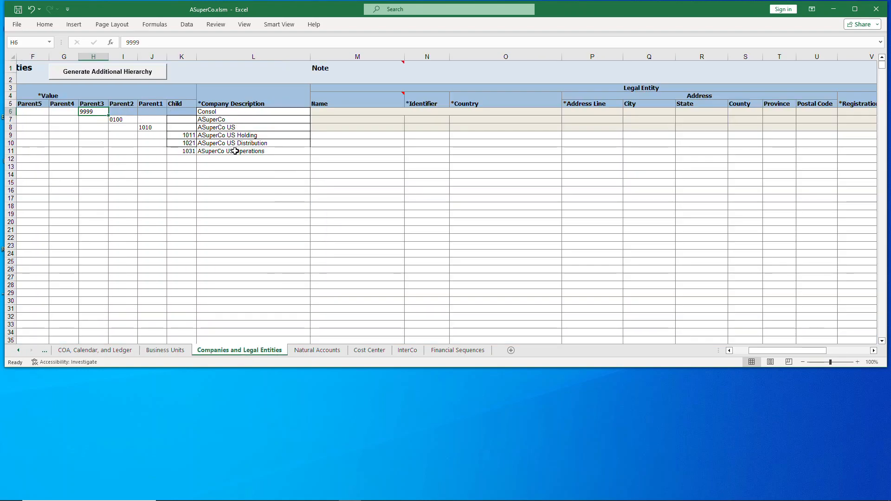
# Examine the full account hierarchy on the Natural Accounts sheet, down to the last expense accounts and back to the first row
pyautogui.click(333, 353)
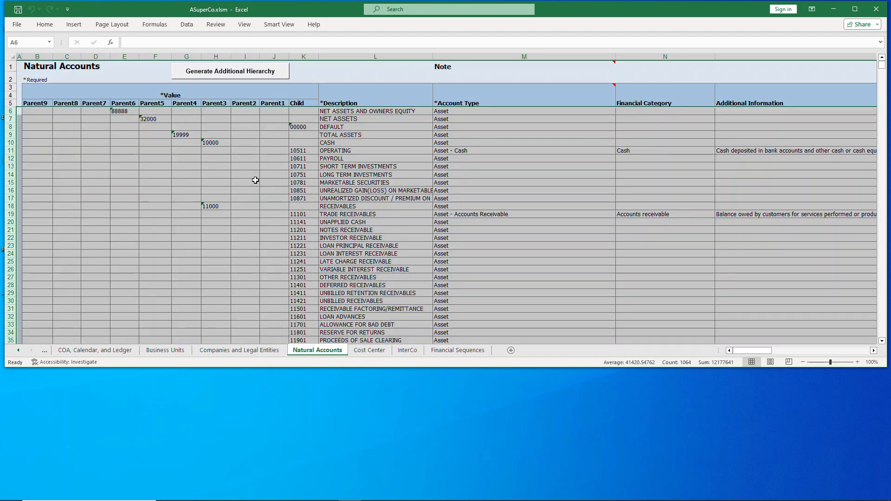
pyautogui.scroll(-8, 507, 163)
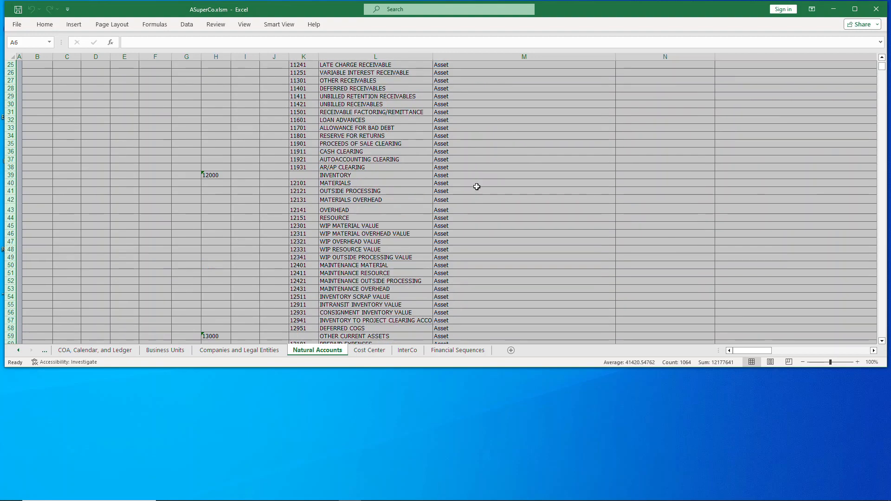
pyautogui.scroll(-20, 460, 184)
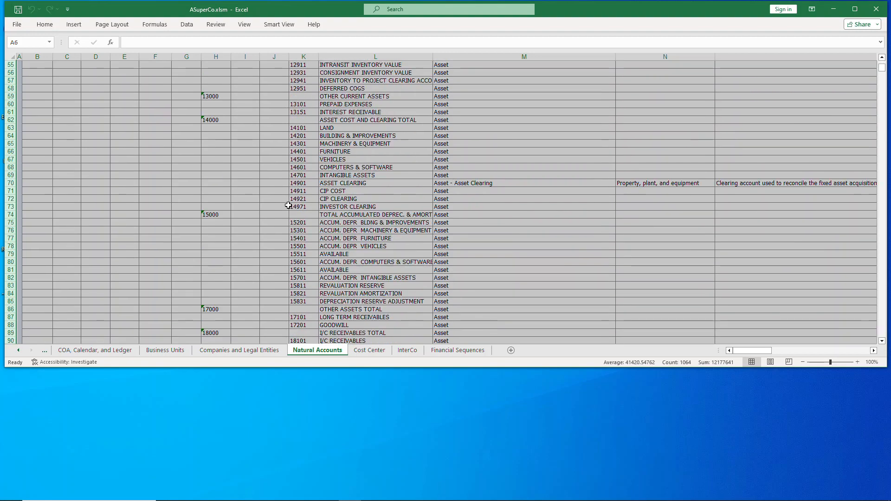
pyautogui.scroll(-6, 288, 205)
pyautogui.scroll(-20, 288, 205)
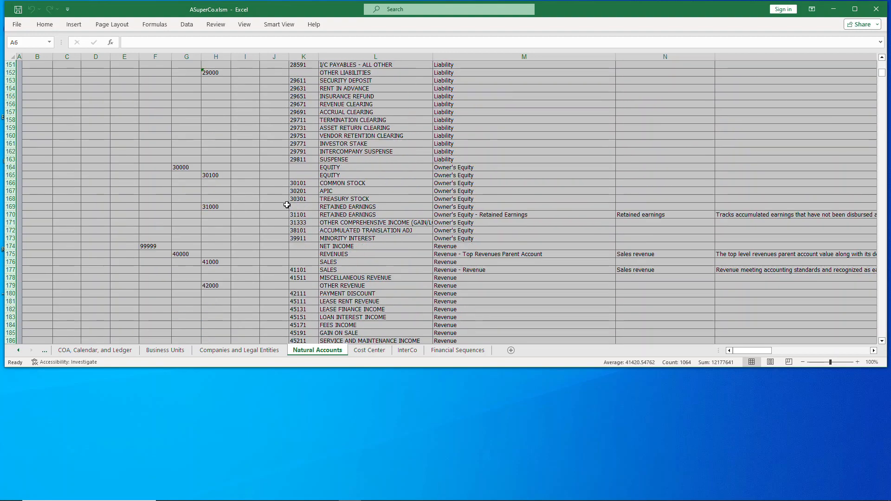
pyautogui.scroll(-20, 285, 204)
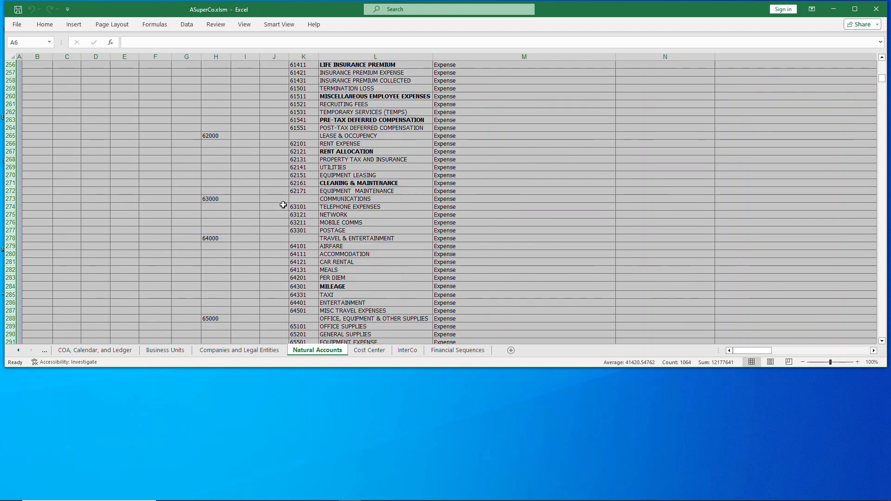
pyautogui.scroll(-10, 283, 205)
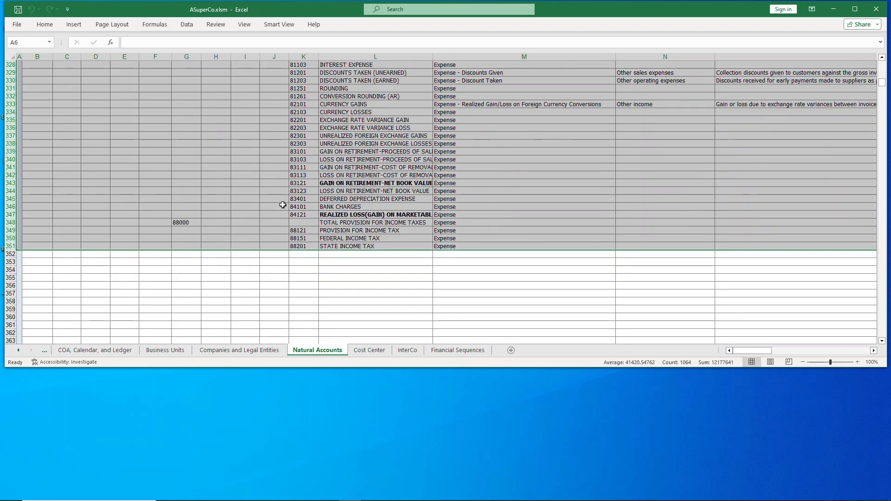
pyautogui.scroll(3, 283, 204)
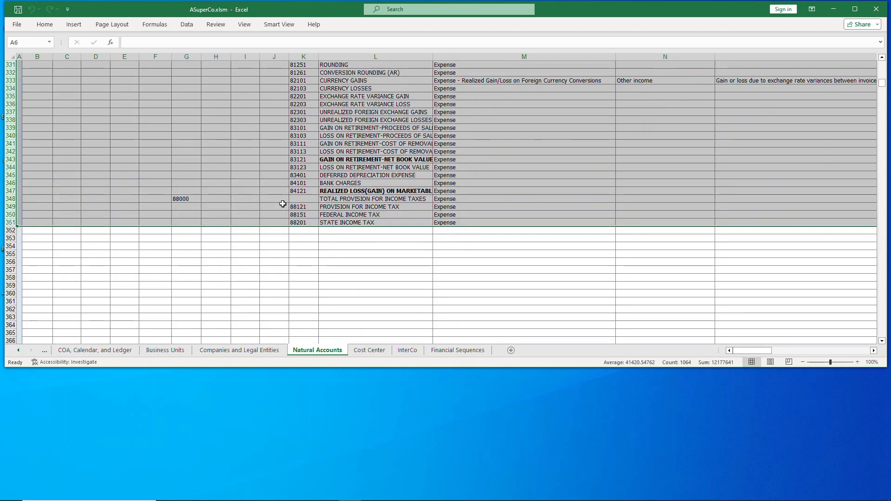
pyautogui.scroll(20, 283, 204)
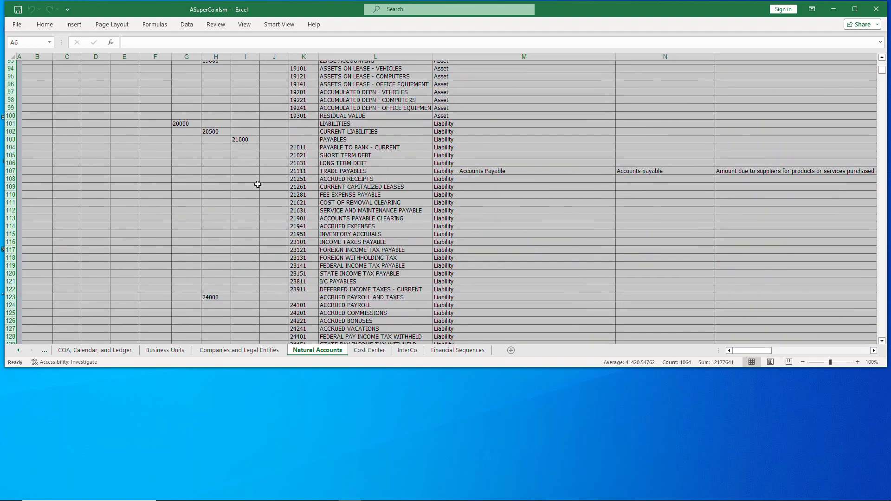
pyautogui.scroll(20, 258, 185)
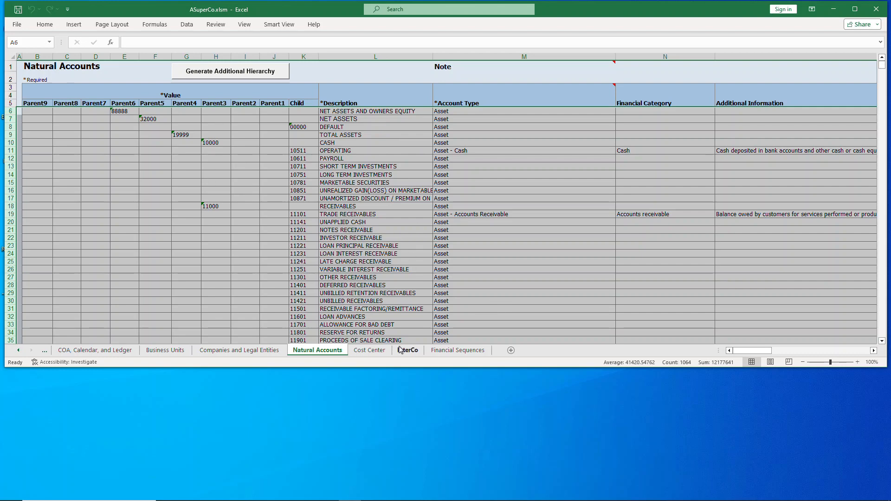
# Review the Cost Center and InterCo segment values, ending on the Companies and Legal Entities sheet
pyautogui.click(370, 351)
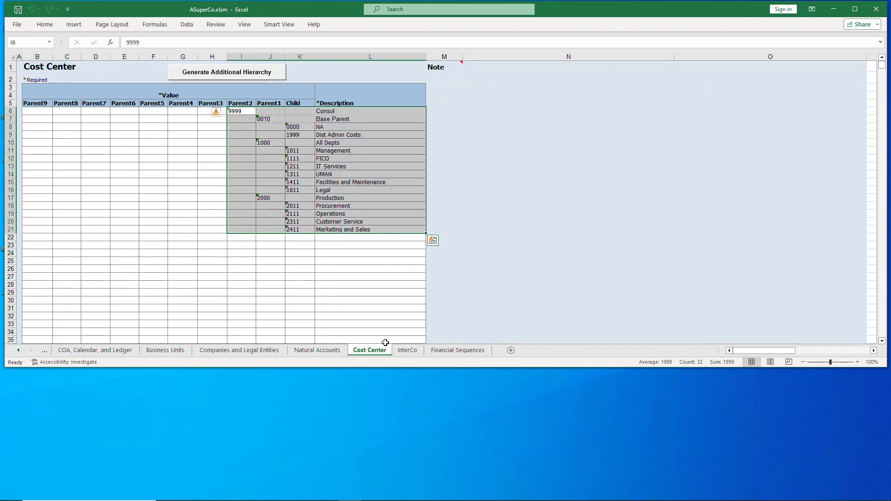
pyautogui.click(415, 356)
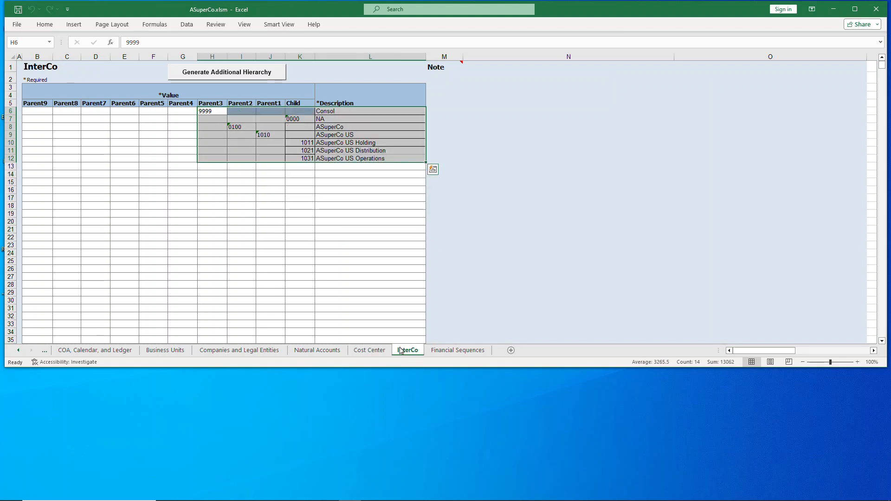
pyautogui.click(377, 356)
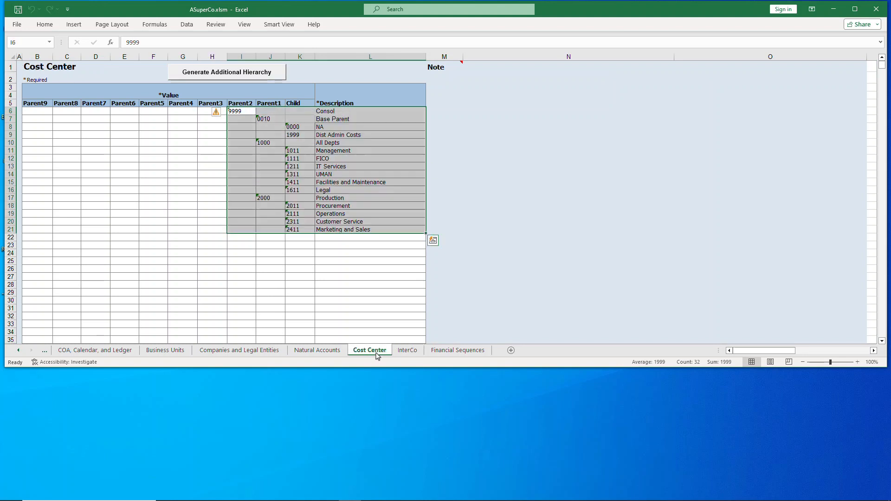
pyautogui.click(331, 353)
pyautogui.click(272, 351)
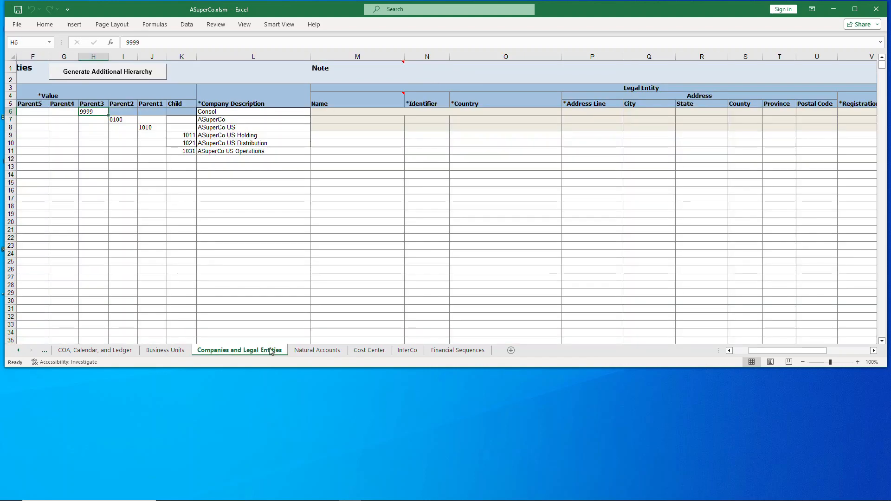
# Run the Step 1 validation from the COA, Calendar, and Ledger sheet and decline the sample report preview
pyautogui.click(123, 353)
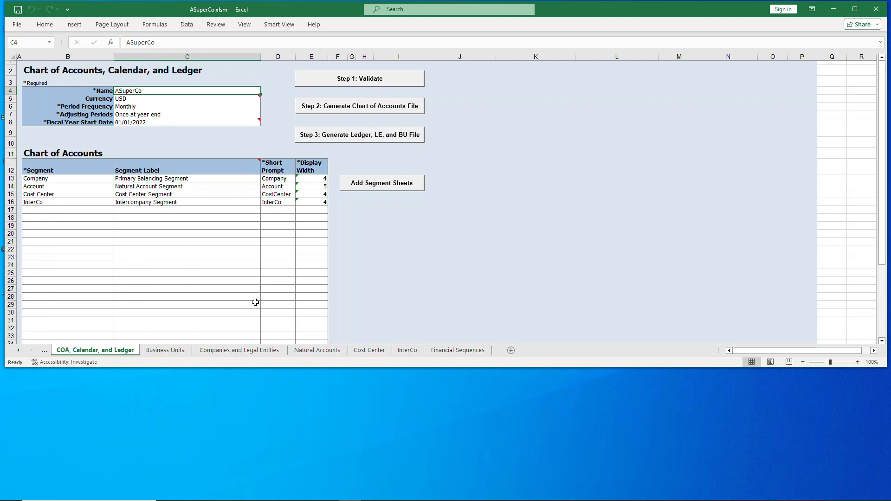
pyautogui.click(382, 79)
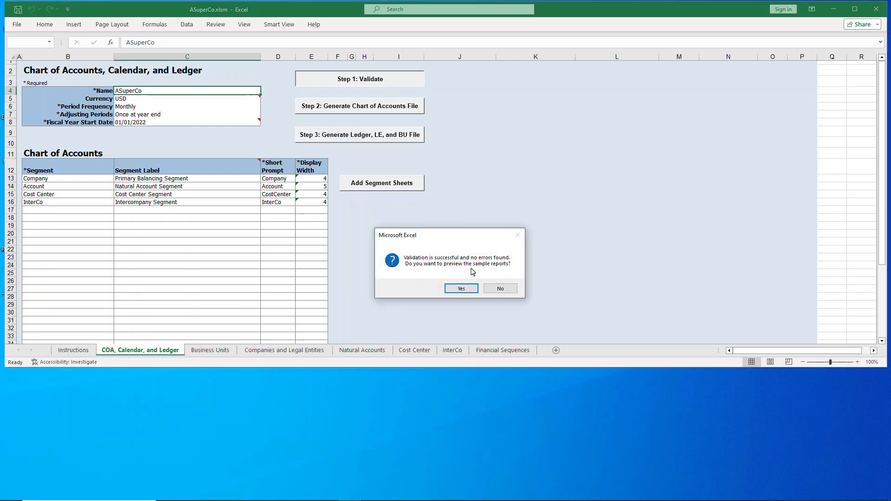
pyautogui.click(501, 289)
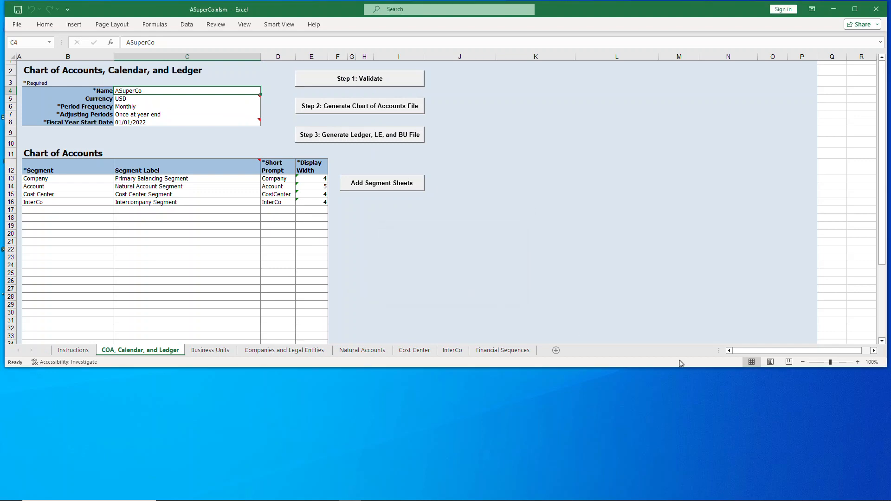
# Generate the chart of accounts file, save it as a zip named ASuperCoCOA, and select it on the desktop
pyautogui.click(372, 108)
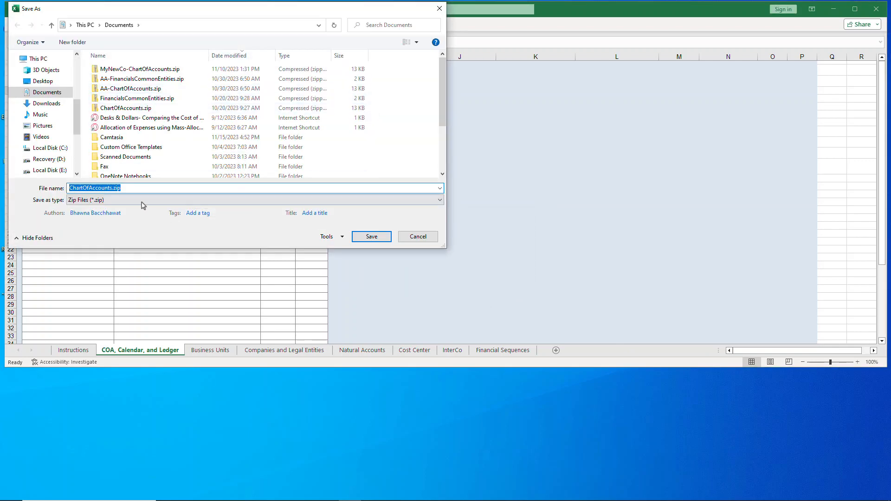
pyautogui.click(73, 189)
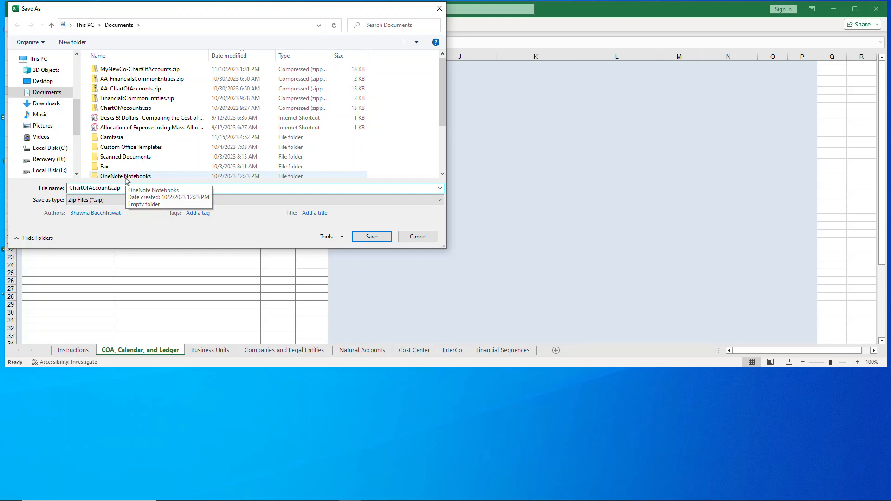
pyautogui.write('A')
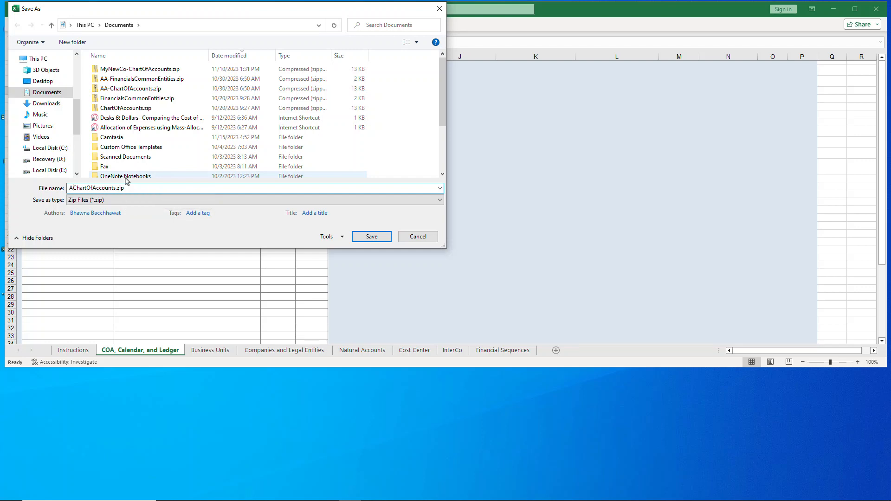
pyautogui.write('SuperCoCOA')
pyautogui.hotkey('shift', 'Right')
pyautogui.hotkey('shift', 'Right')
pyautogui.hotkey('shift', 'Right')
pyautogui.hotkey('shift', 'Right')
pyautogui.hotkey('shift', 'Right')
pyautogui.hotkey('shift', 'Right')
pyautogui.hotkey('shift', 'Right')
pyautogui.hotkey('shift', 'Right')
pyautogui.hotkey('shift', 'Right')
pyautogui.hotkey('shift', 'Right')
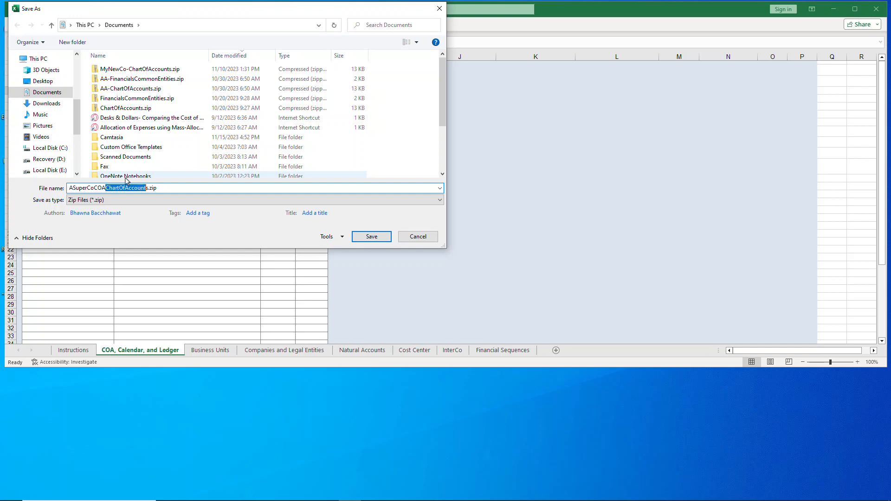
pyautogui.press('Delete')
pyautogui.click(371, 236)
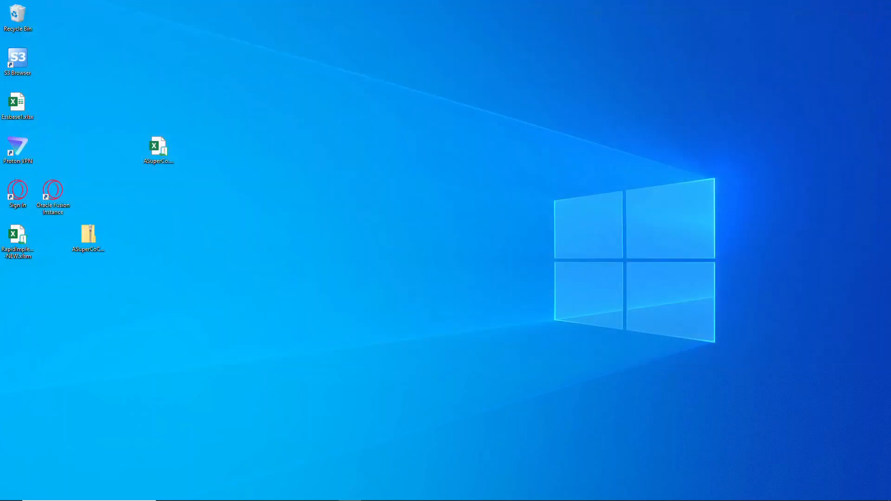
pyautogui.click(88, 251)
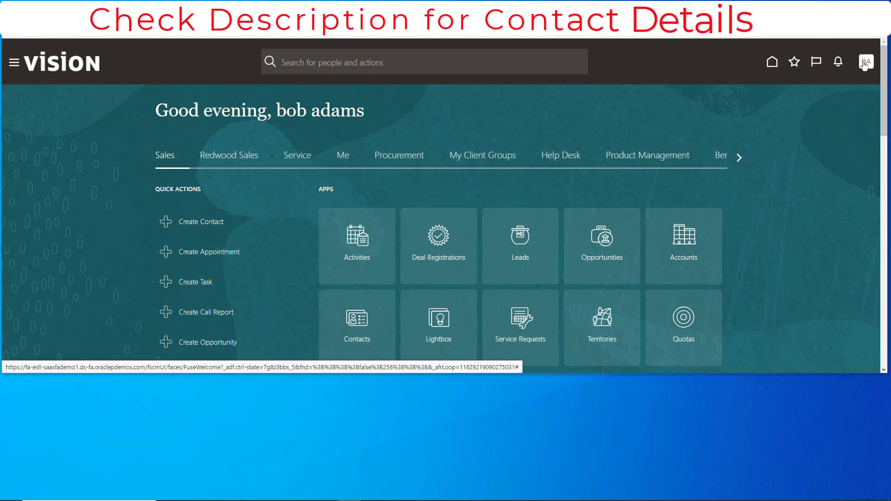
# In Oracle Fusion, open the Setup and Maintenance work area
pyautogui.click(865, 63)
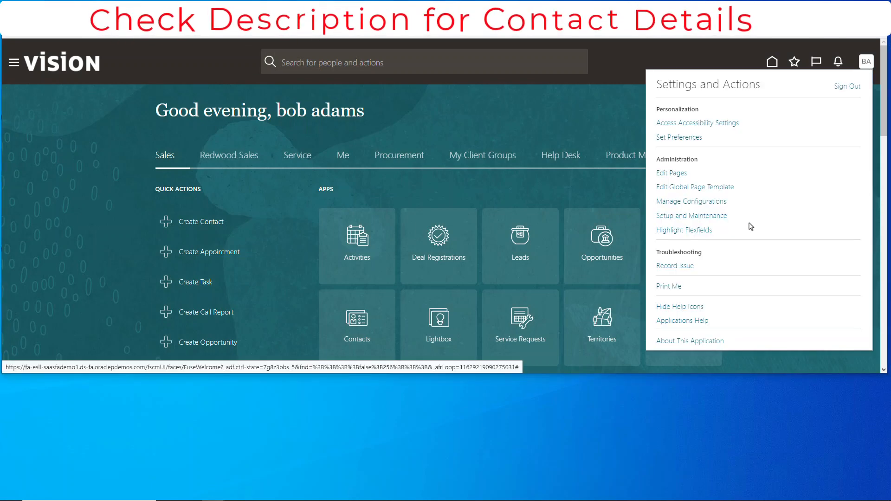
pyautogui.click(721, 216)
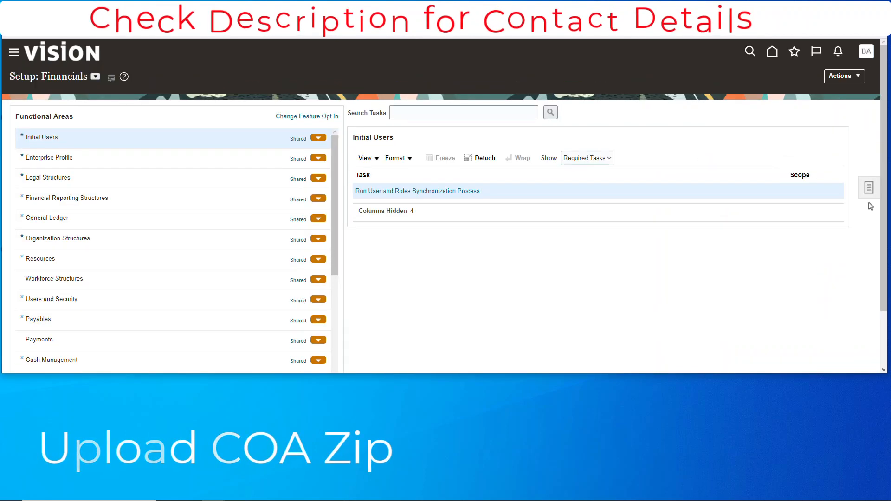
# Search the setup tasks for "Rapid" and open the Upload Enterprise Structures and Hierarchies process
pyautogui.click(869, 187)
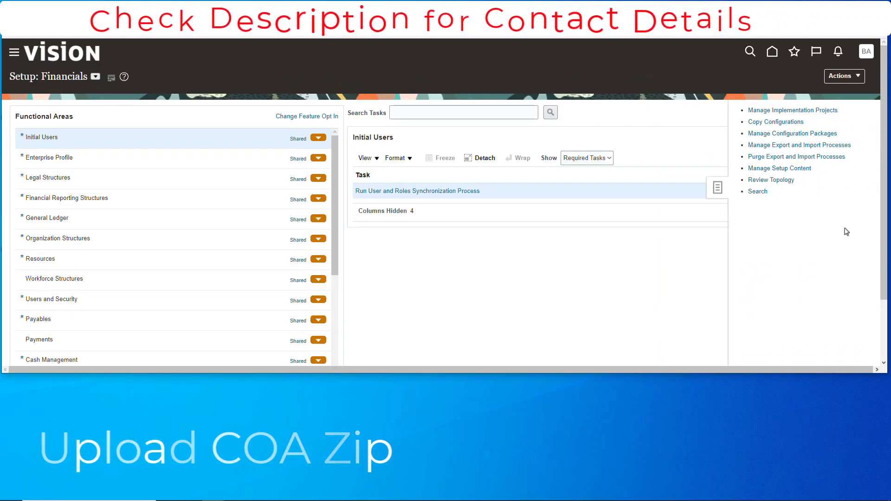
pyautogui.click(754, 191)
pyautogui.click(222, 112)
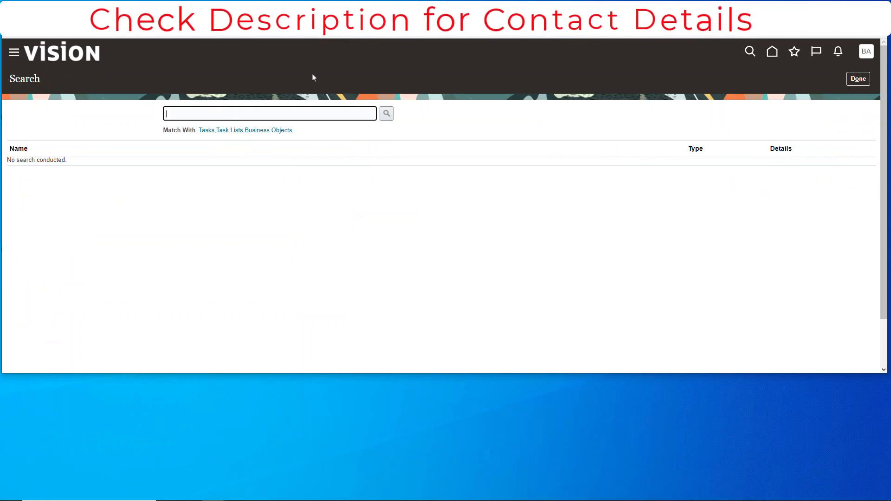
pyautogui.write('Rapid')
pyautogui.press('Return')
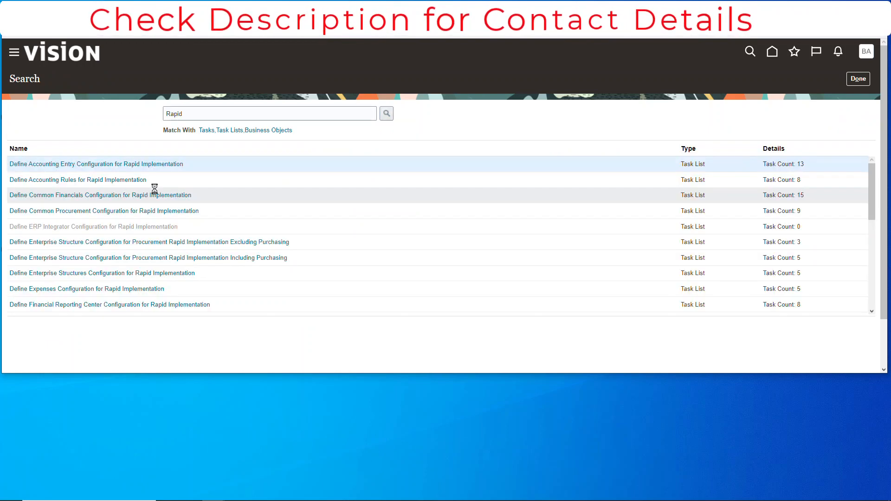
pyautogui.click(119, 196)
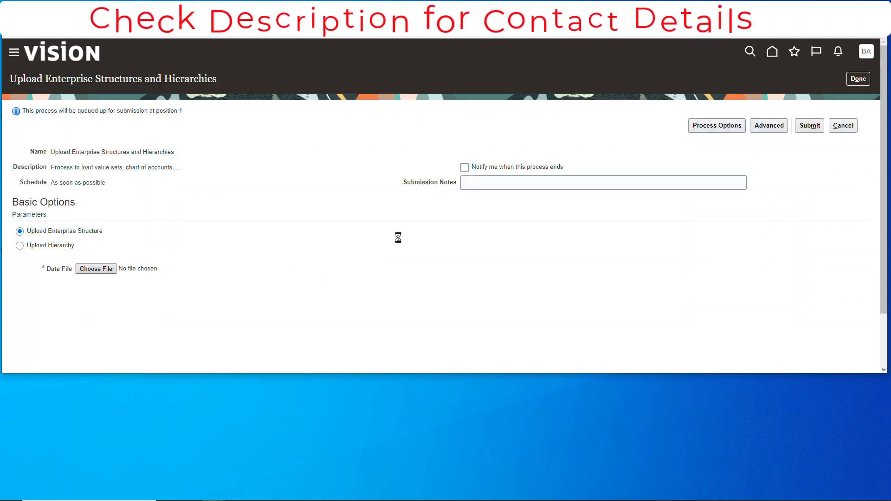
# Choose ASuperCoCOA.zip from the desktop as the data file for the enterprise structure upload
pyautogui.click(100, 269)
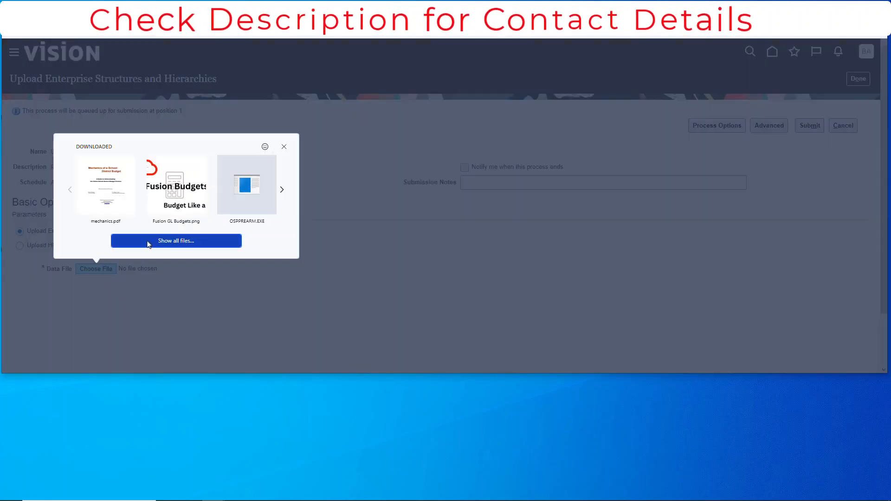
pyautogui.click(175, 241)
pyautogui.click(103, 108)
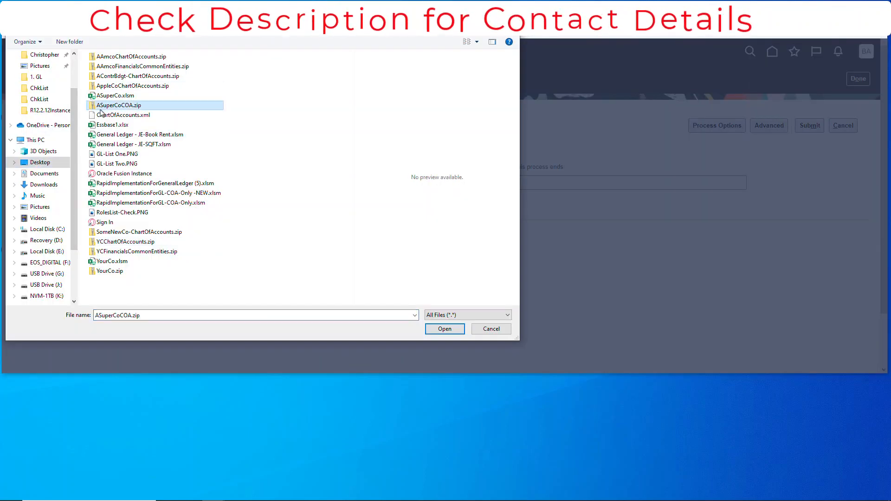
pyautogui.click(444, 329)
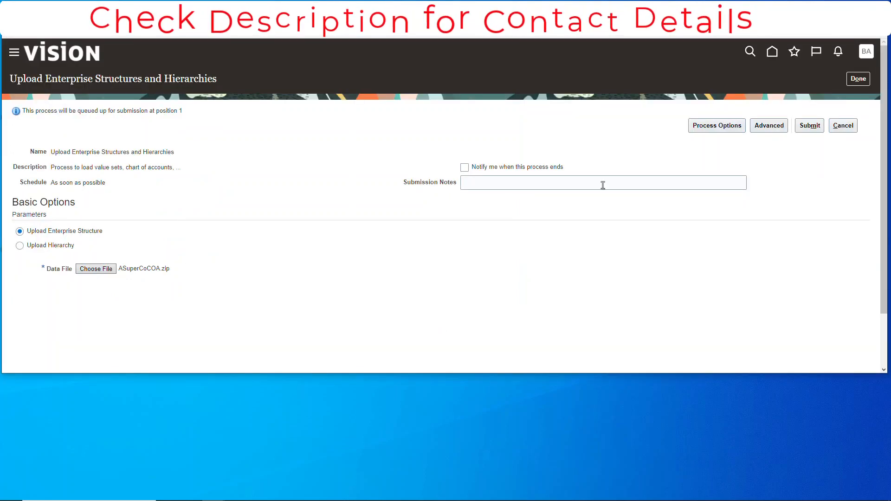
# Enter "Watch This One" as the submission notes and submit the upload process
pyautogui.click(543, 183)
pyautogui.write('Watch This')
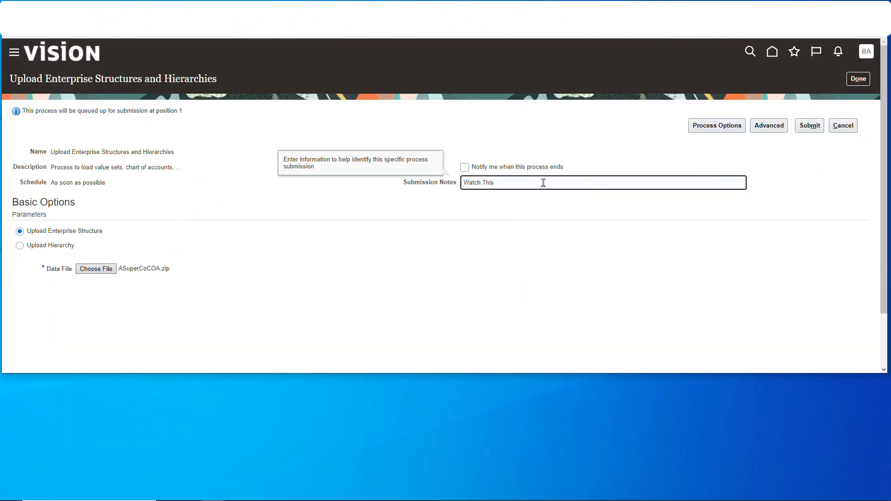
pyautogui.write(' One')
pyautogui.click(818, 130)
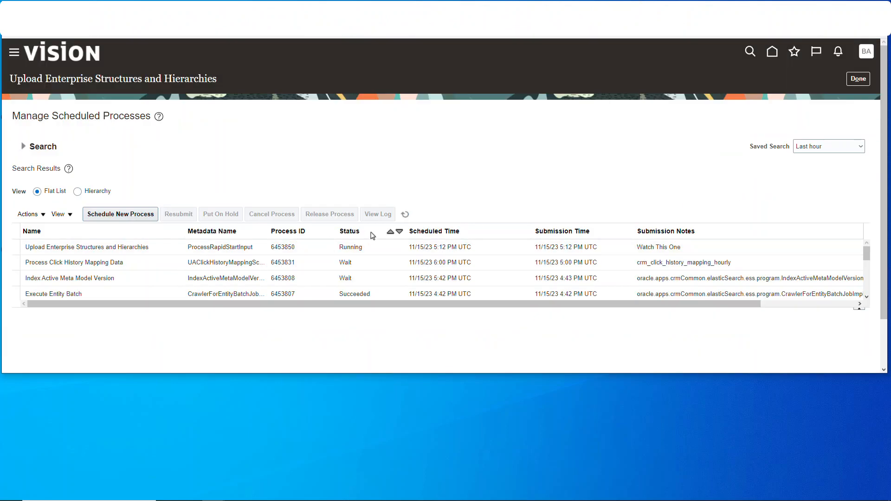
# Refresh the scheduled processes to check the upload's status, and return to the Financials setup page
pyautogui.click(408, 216)
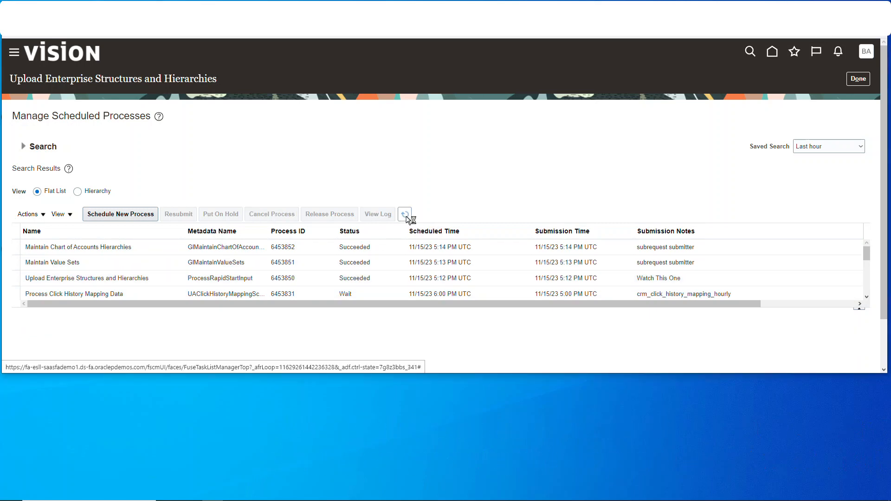
pyautogui.click(860, 79)
pyautogui.click(861, 79)
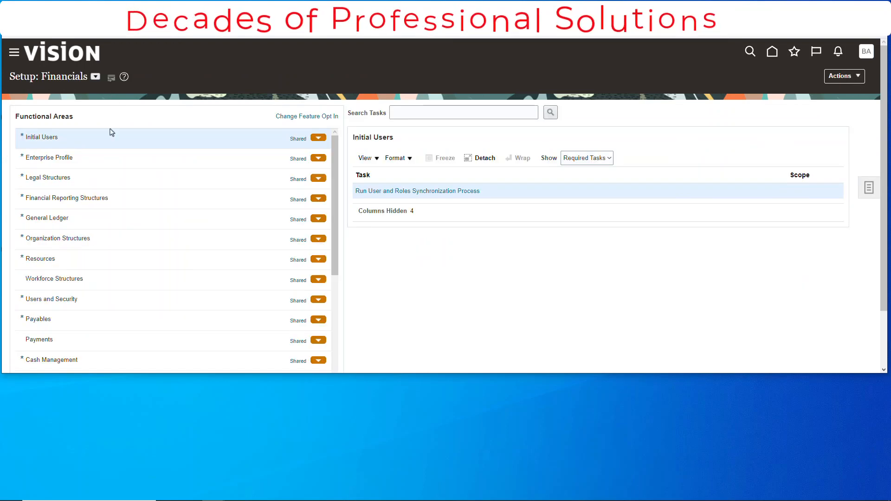
# Under Financial Reporting Structures, open Manage Chart of Accounts Structure Instances, search the General Ledger module, and open its key flexfield structures
pyautogui.tripleClick(119, 198)
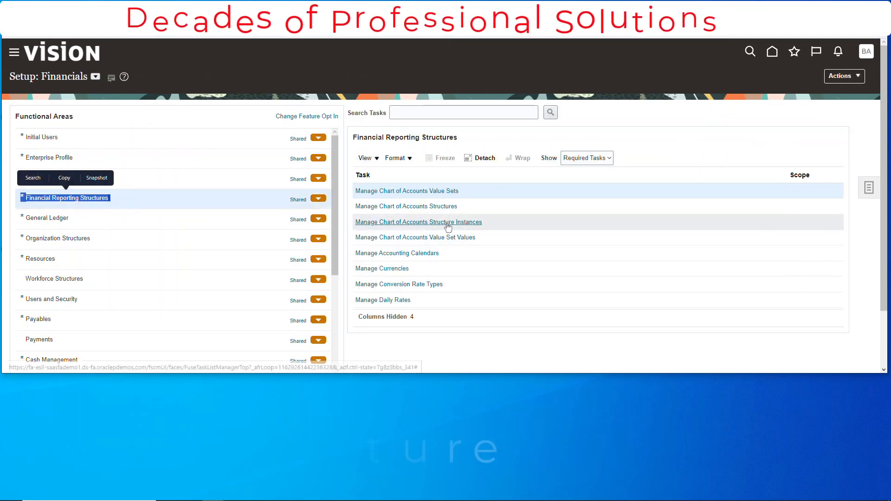
pyautogui.click(447, 223)
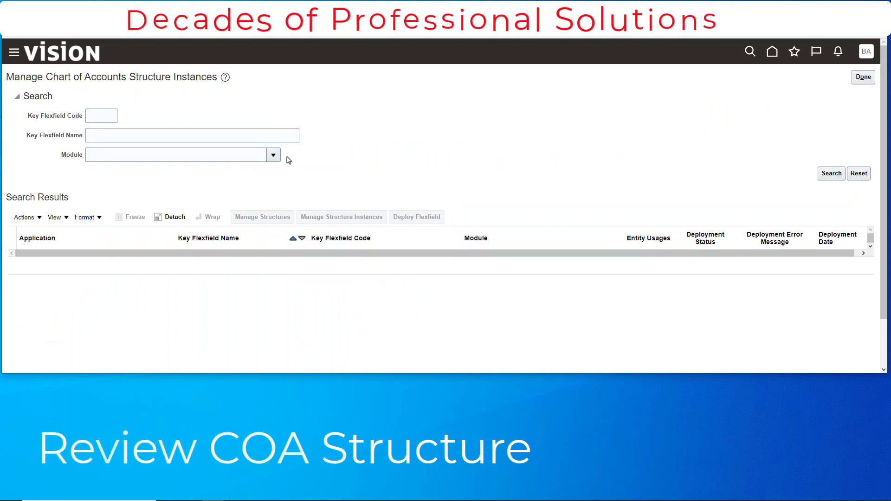
pyautogui.click(273, 155)
pyautogui.click(234, 281)
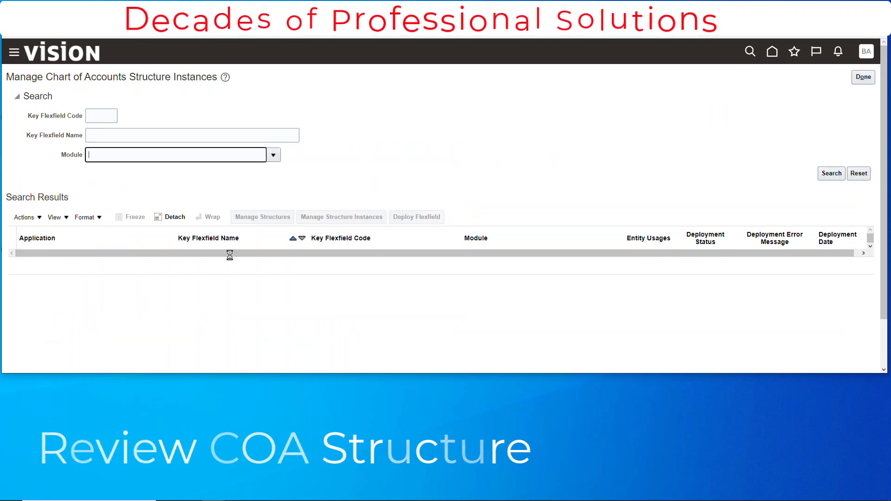
pyautogui.click(828, 175)
pyautogui.click(263, 216)
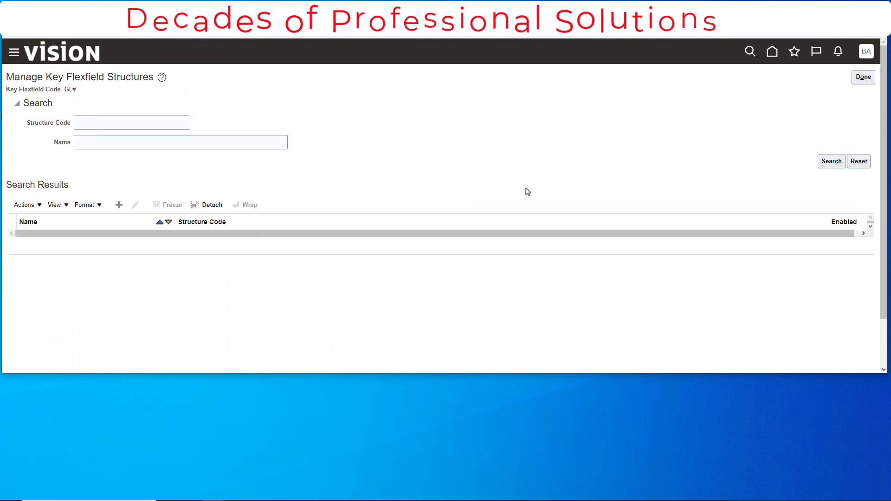
# Search for structure codes starting with "AS" and open the ASuperCo structure to inspect its segments
pyautogui.click(89, 119)
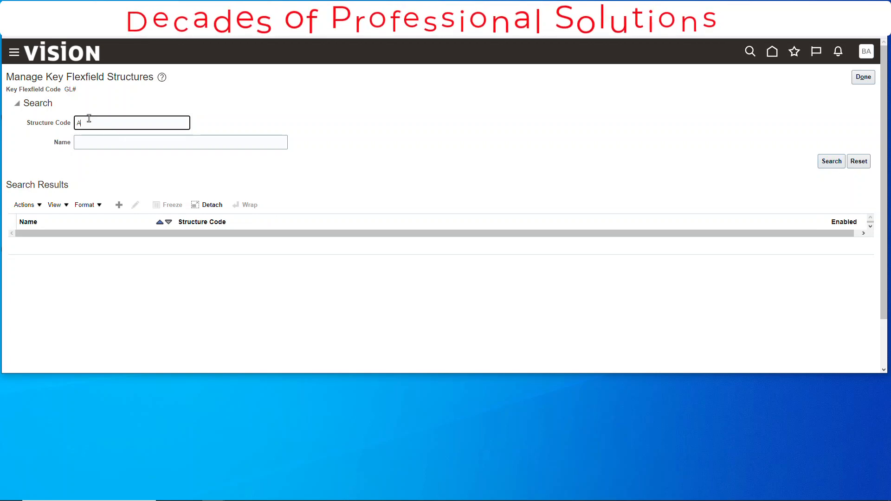
pyautogui.click(831, 161)
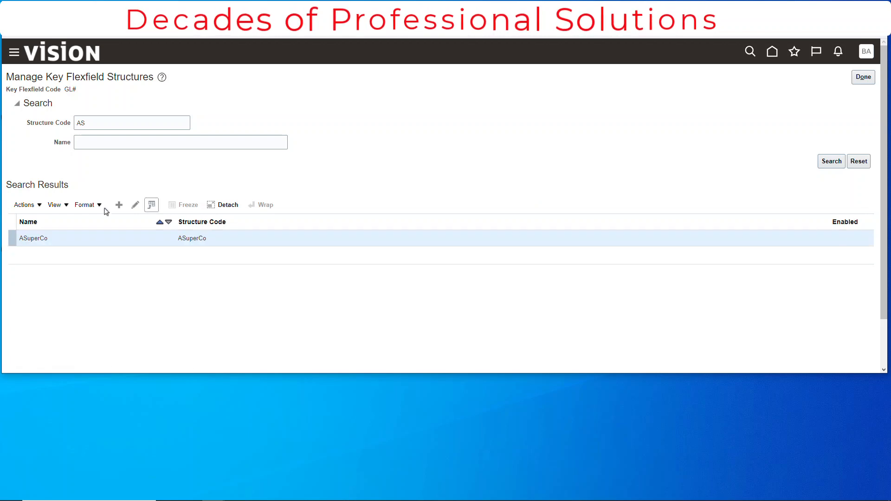
pyautogui.click(136, 205)
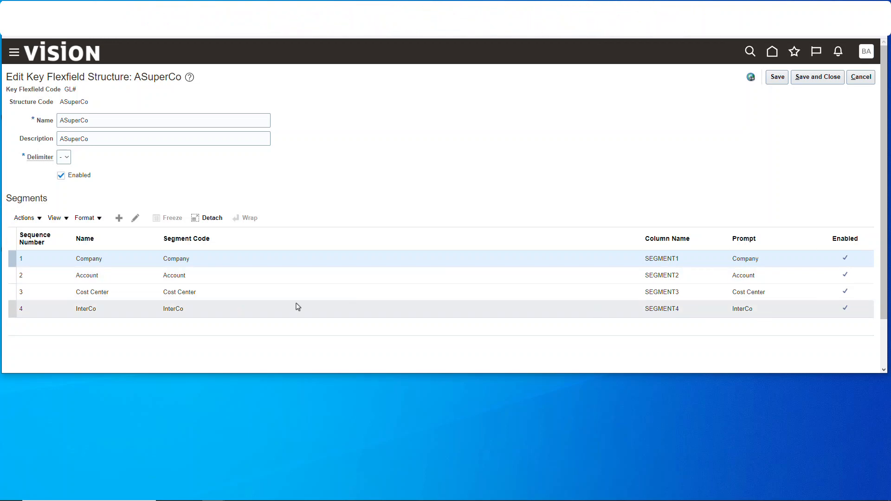
# Review the Account segment's labels and default value set, and go back to the Financials setup page without saving
pyautogui.click(131, 278)
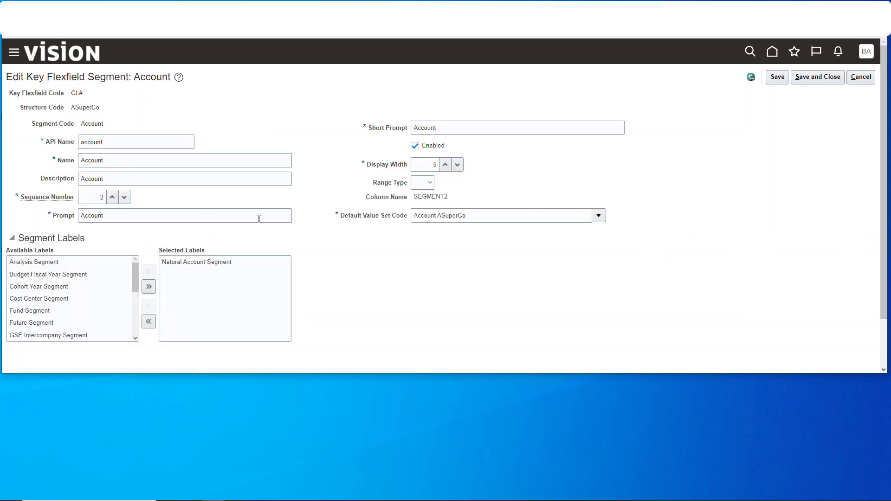
pyautogui.click(862, 79)
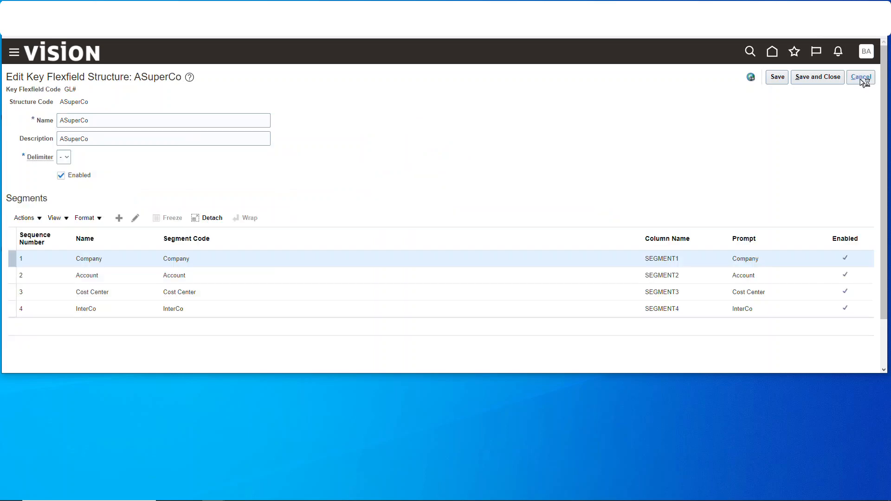
pyautogui.click(863, 80)
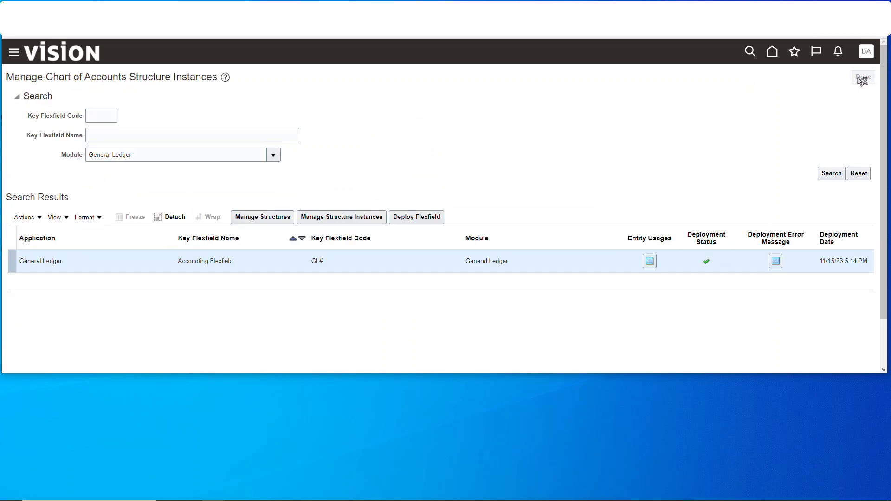
pyautogui.click(862, 79)
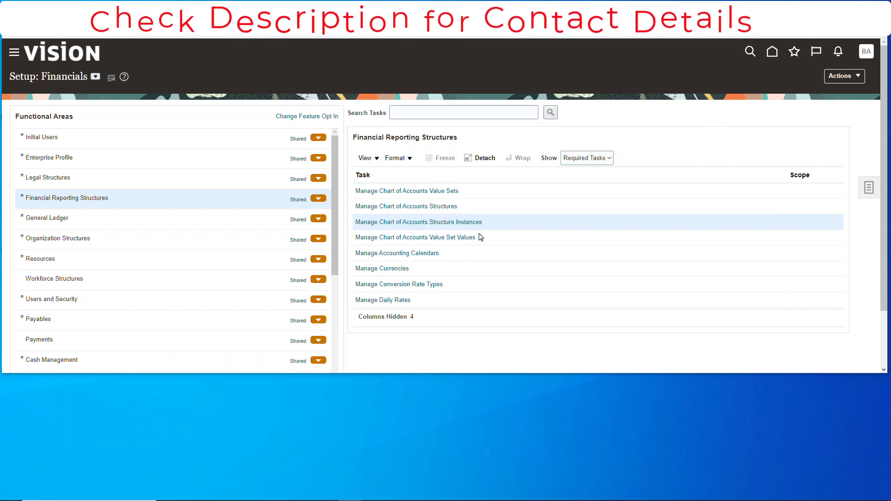
# Create a new accounting calendar from the Manage Accounting Calendars task and name it ASuperCo13Per
pyautogui.click(409, 255)
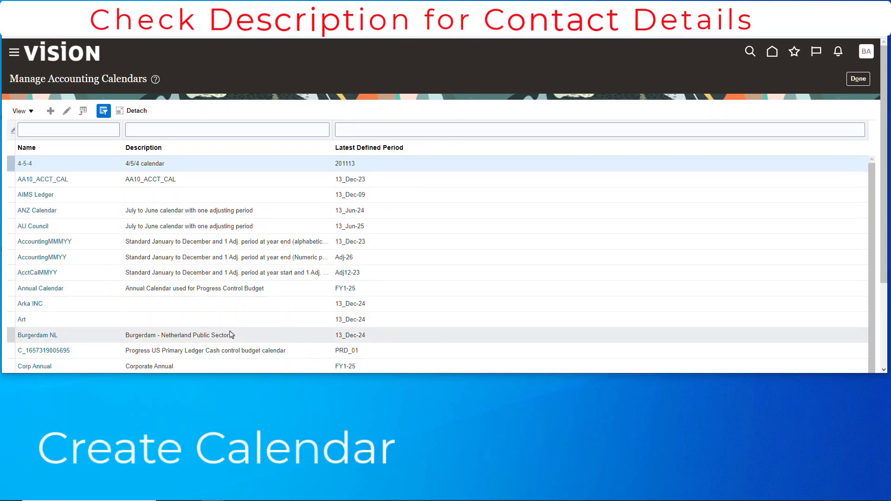
pyautogui.scroll(-3, 161, 246)
pyautogui.scroll(3, 161, 241)
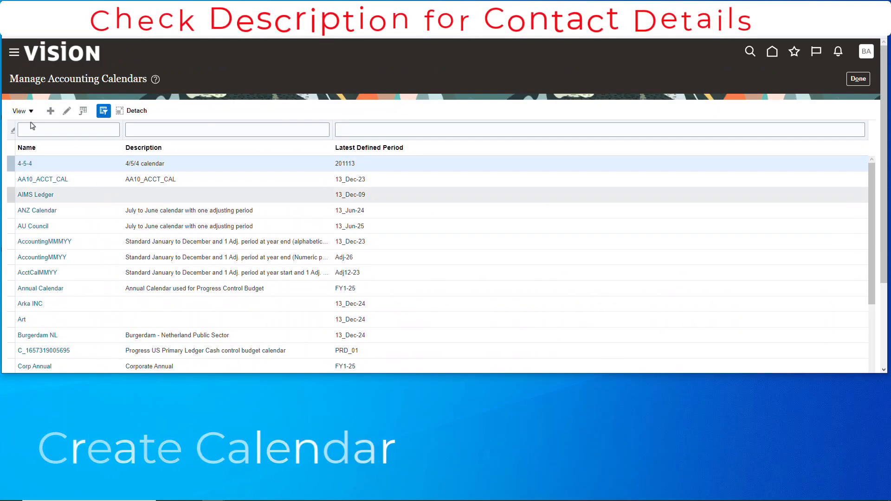
pyautogui.click(51, 110)
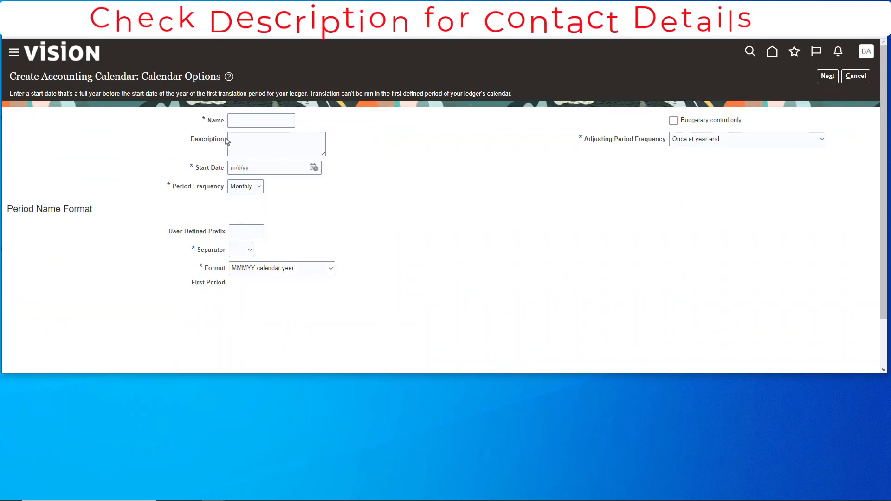
pyautogui.click(234, 122)
pyautogui.write('ASuperCo13Pwe')
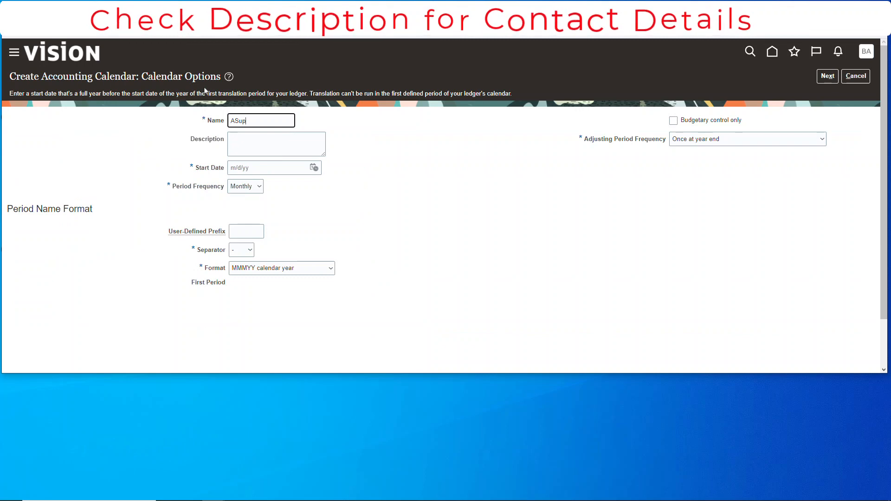
pyautogui.press('BackSpace')
pyautogui.press('BackSpace')
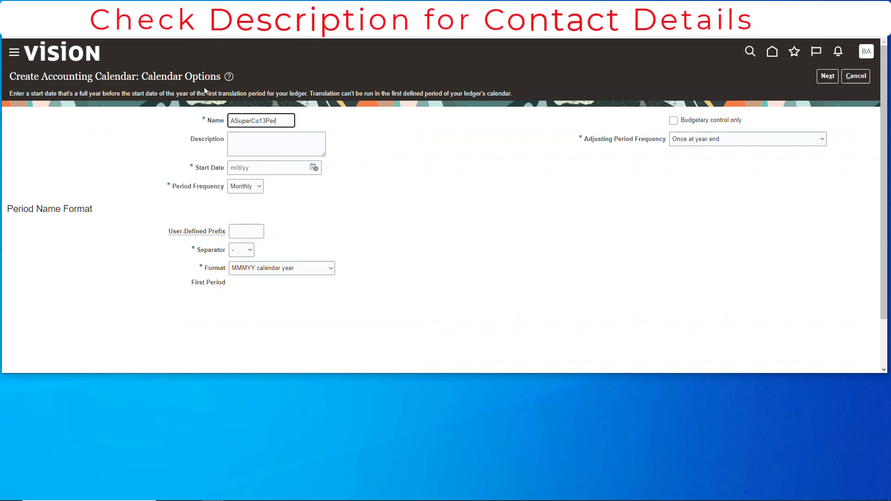
pyautogui.write('er')
pyautogui.press('Tab')
# Enter "ASuperCo 13 Periods" as the calendar's description
pyautogui.write('A')
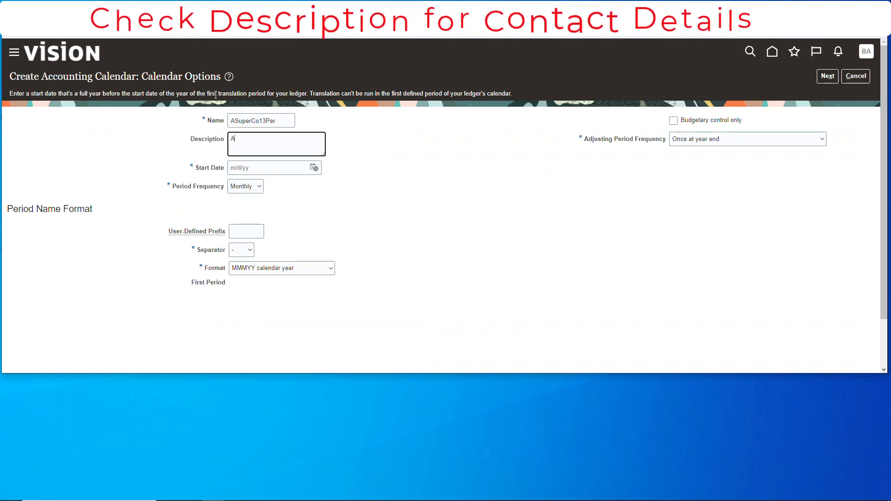
pyautogui.write('SuperCo 134')
pyautogui.press('BackSpace')
pyautogui.write('Periods')
pyautogui.press('Tab')
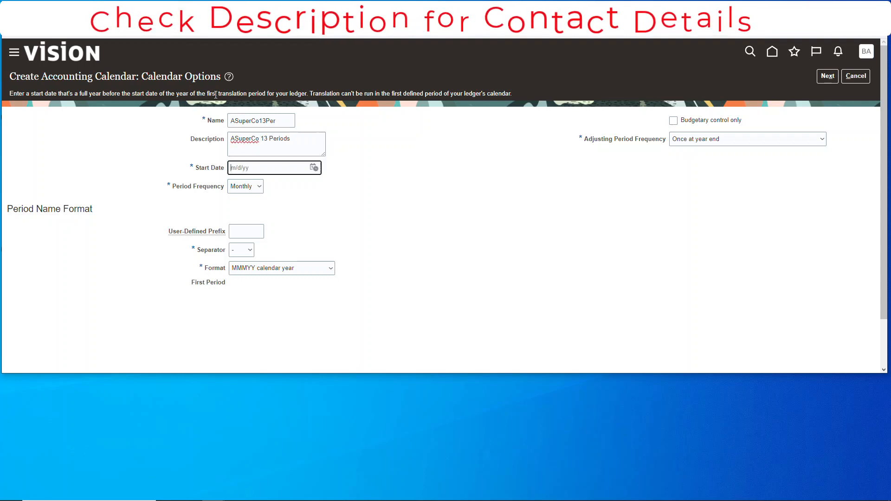
# Set the calendar's start date to January 1, 2022 using the date picker
pyautogui.click(314, 169)
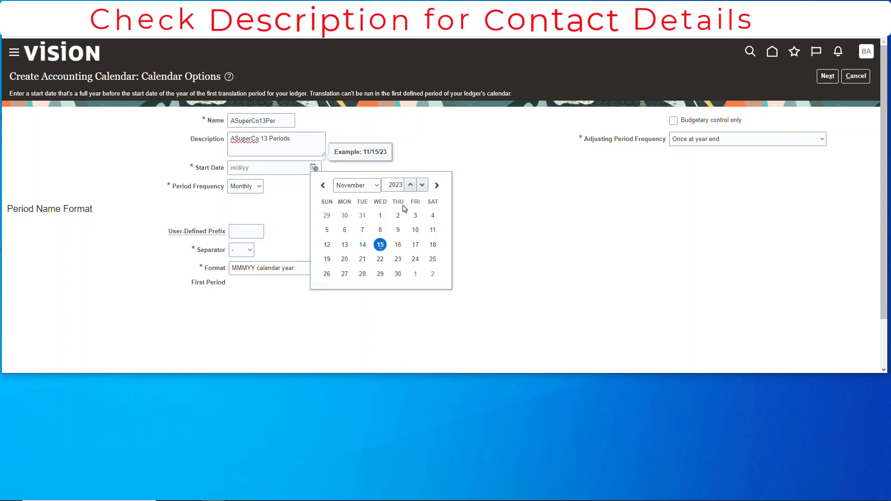
pyautogui.click(358, 185)
pyautogui.click(348, 194)
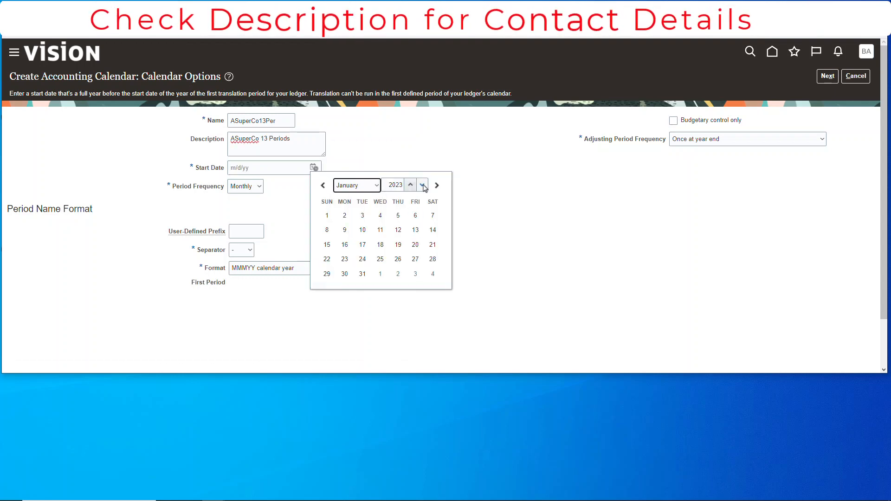
pyautogui.click(422, 184)
pyautogui.click(434, 215)
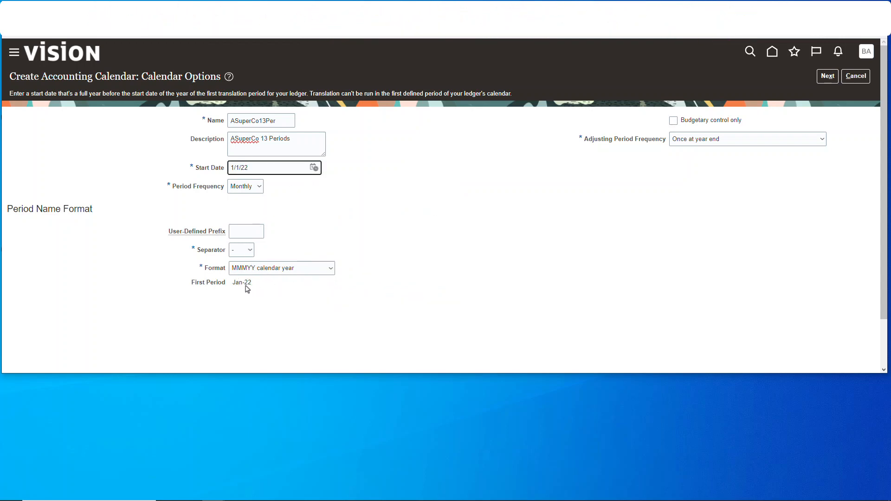
# Choose "Once at year end" as the adjusting period frequency and proceed to the calendar's period details
pyautogui.click(680, 142)
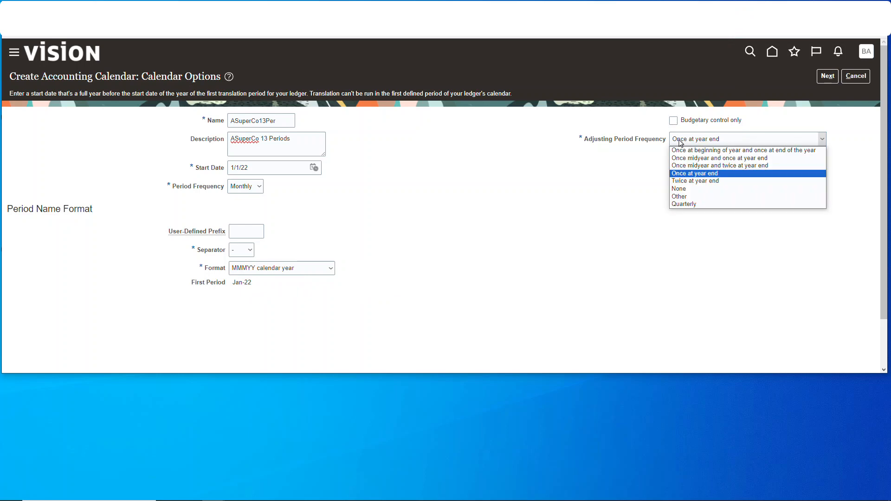
pyautogui.click(695, 174)
pyautogui.click(828, 76)
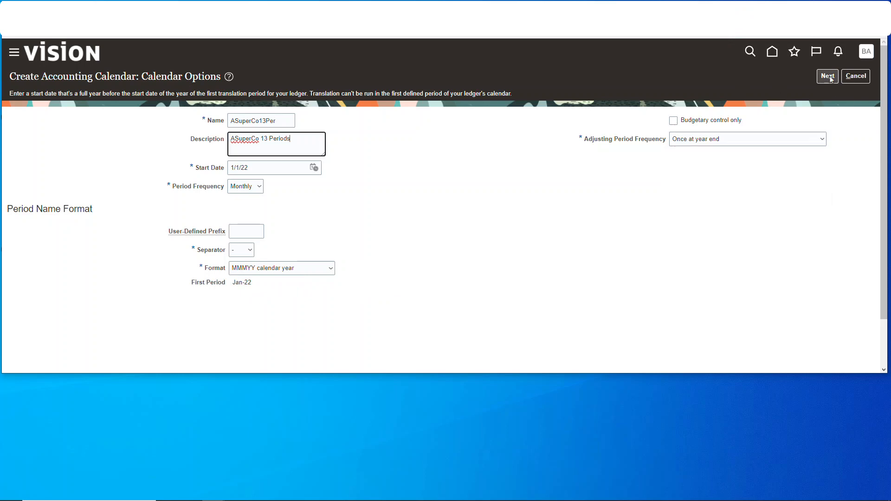
pyautogui.scroll(-5, 374, 174)
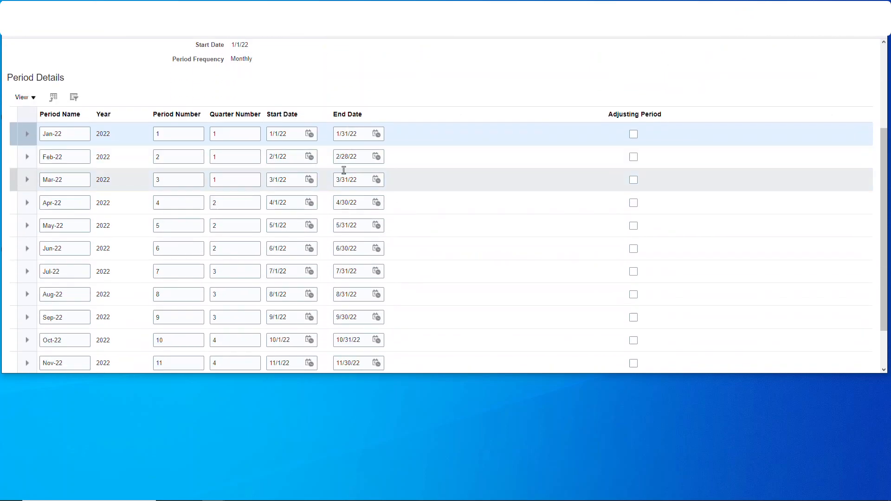
# Rename the 2022 adjusting period to Adj-22, and add year 2023 with its adjusting period named Adj-23
pyautogui.click(70, 340)
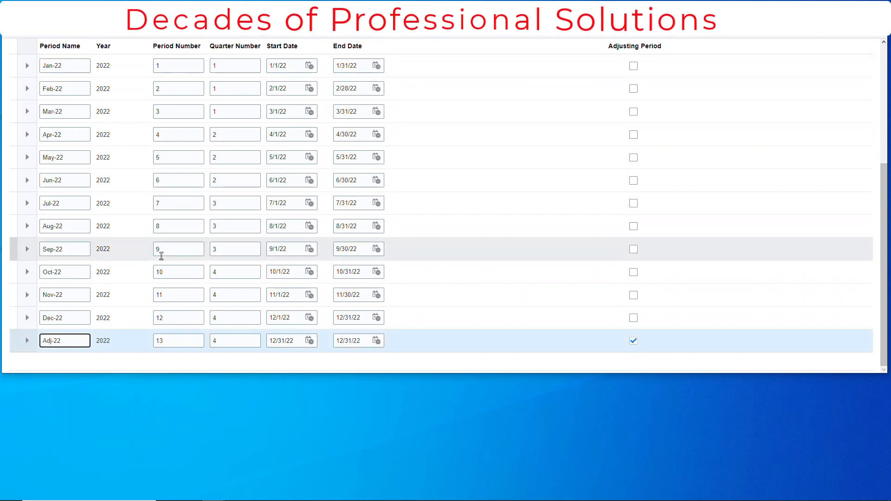
pyautogui.scroll(10, 518, 158)
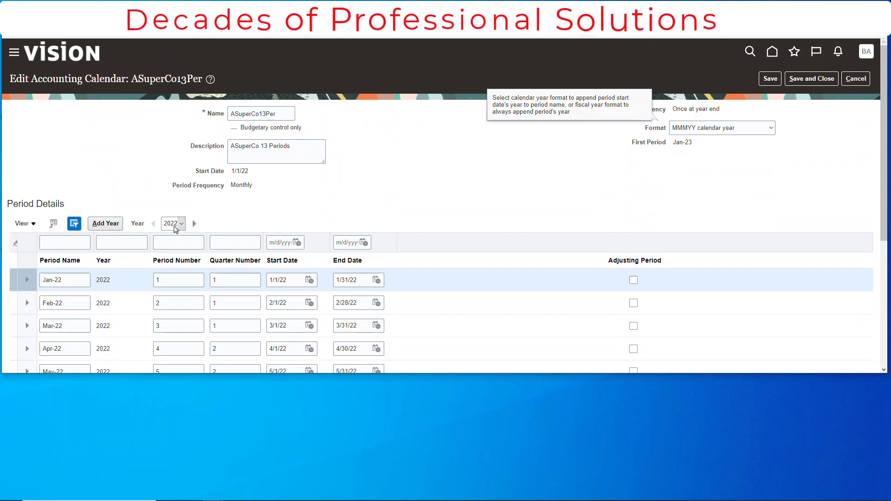
pyautogui.click(115, 225)
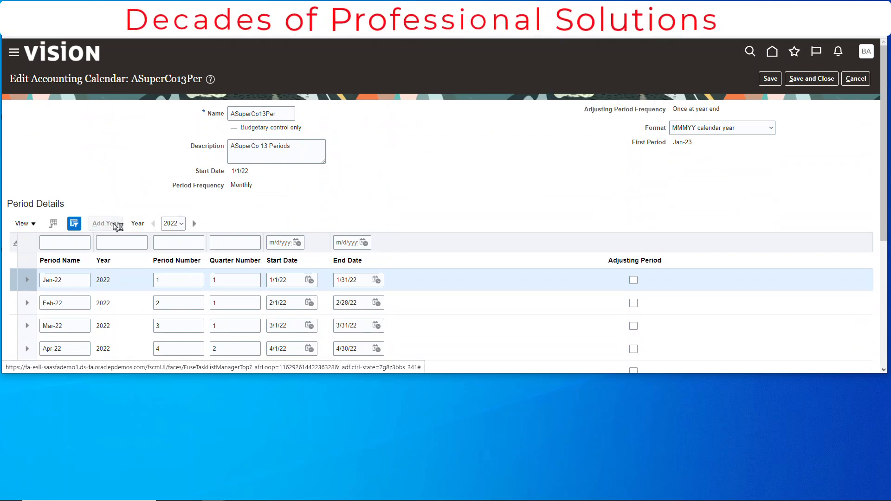
pyautogui.scroll(-5, 513, 217)
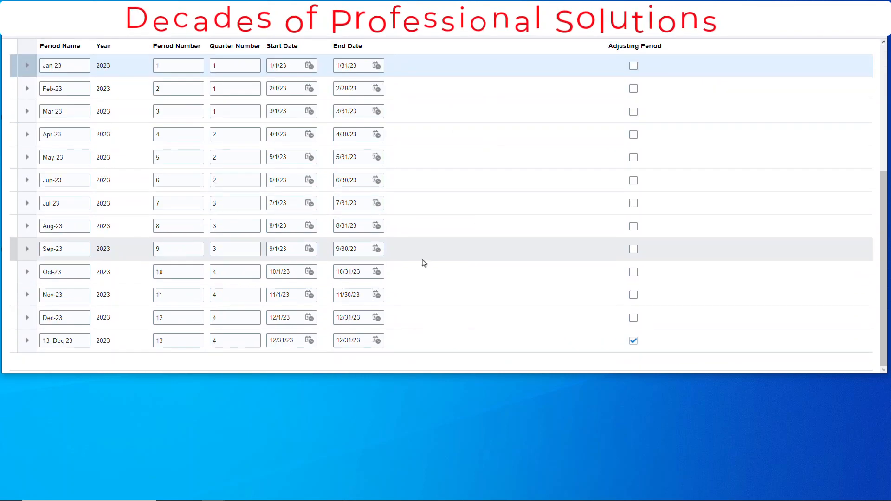
pyautogui.click(56, 340)
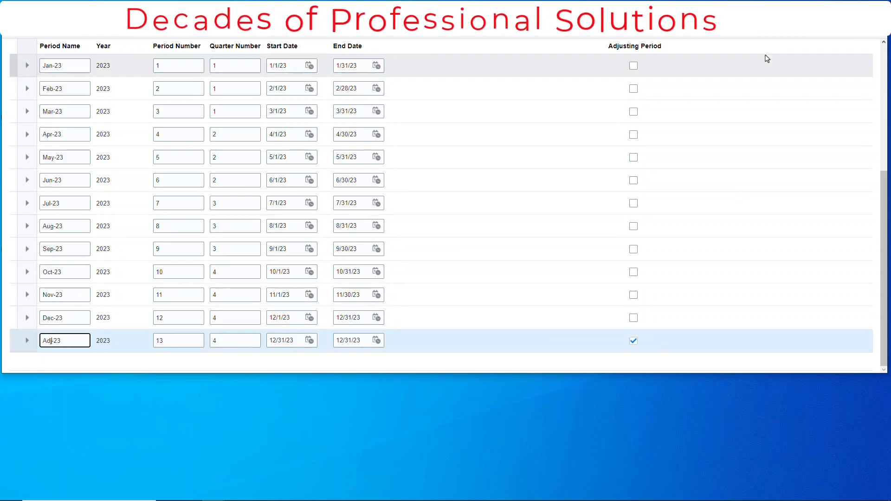
# Save and close the ASuperCo13Per calendar, and return to the Financials setup task list
pyautogui.scroll(5, 767, 59)
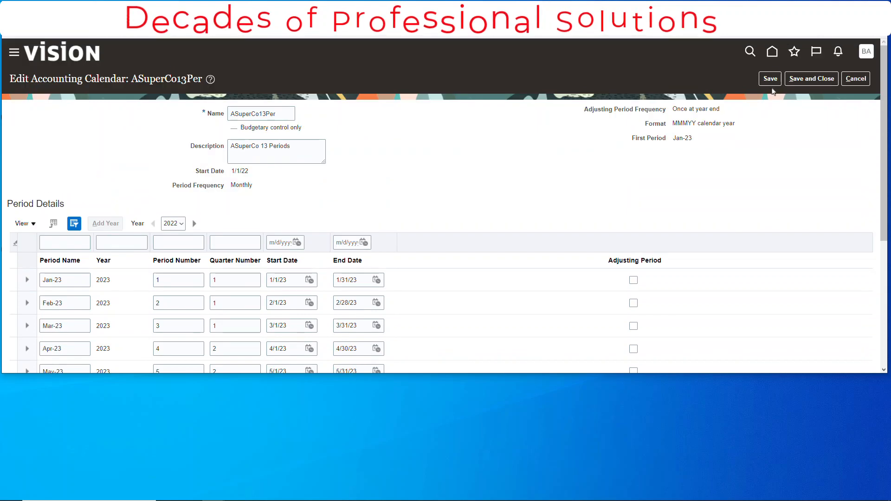
pyautogui.click(824, 82)
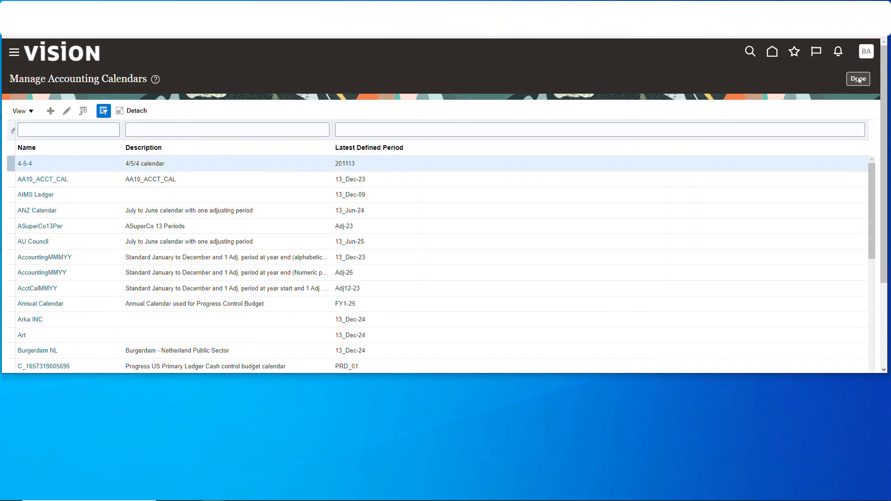
pyautogui.click(859, 80)
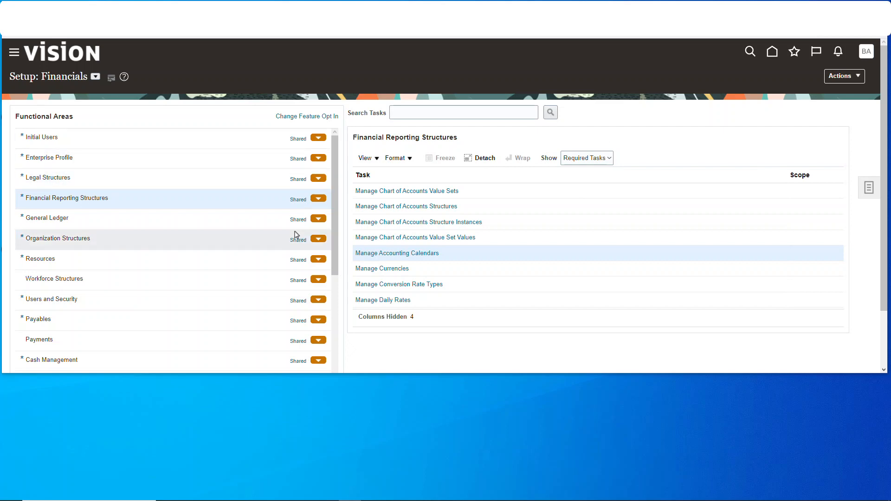
# Open the Manage Legal Addresses task under Legal Structures and start creating a new location
pyautogui.click(143, 177)
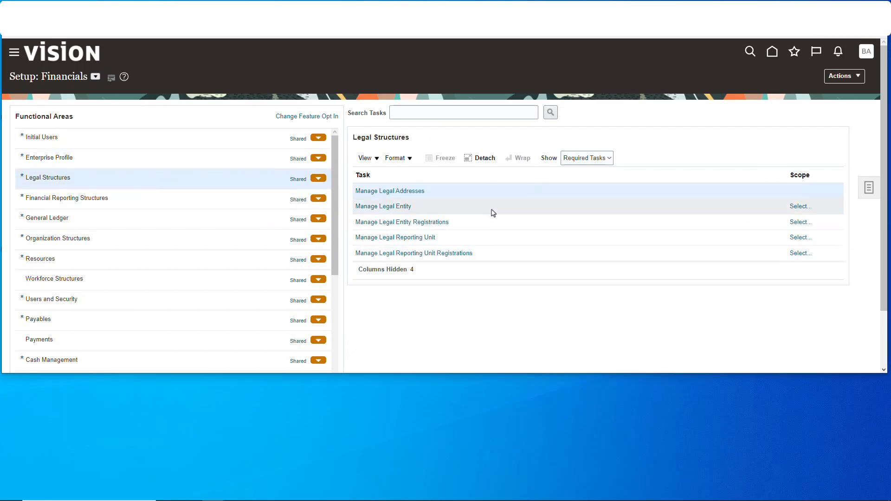
pyautogui.click(414, 192)
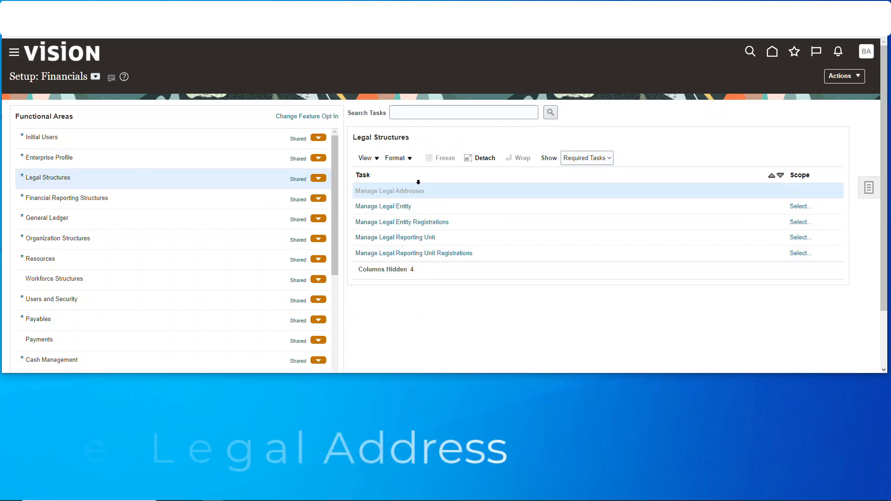
pyautogui.scroll(-2, 199, 177)
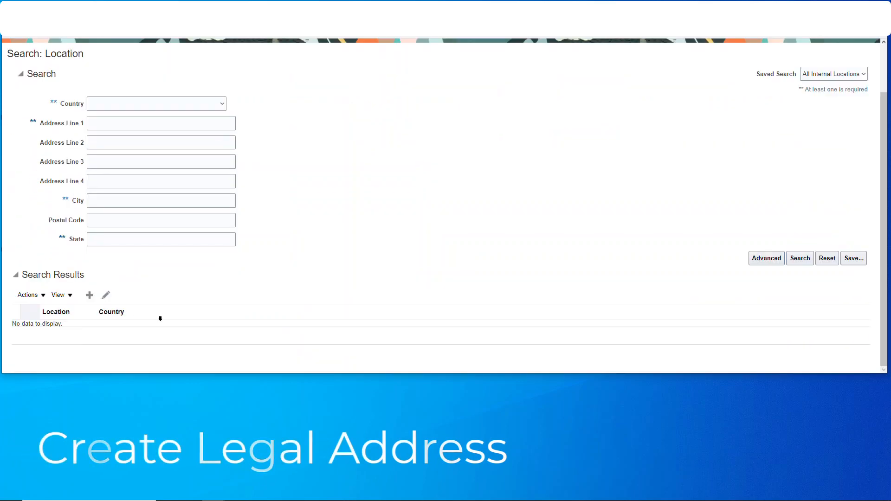
pyautogui.click(90, 295)
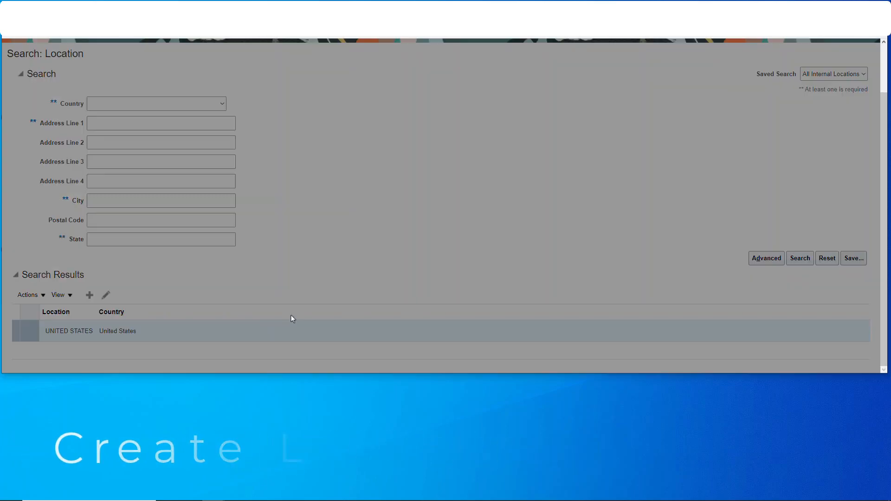
# Fill in the new United States location's street address, city and postal code, and save the legal address
pyautogui.click(448, 153)
pyautogui.write('123 Main St')
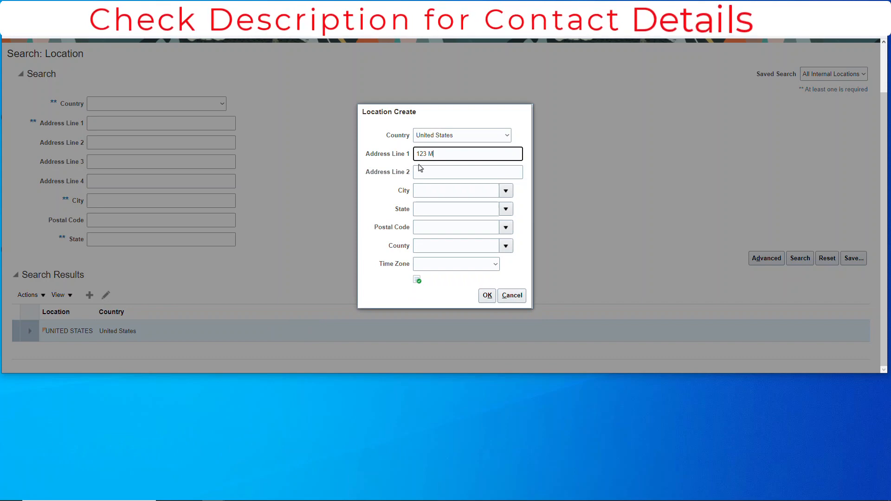
pyautogui.press('Tab')
pyautogui.press('Tab')
pyautogui.write('Alpharetta')
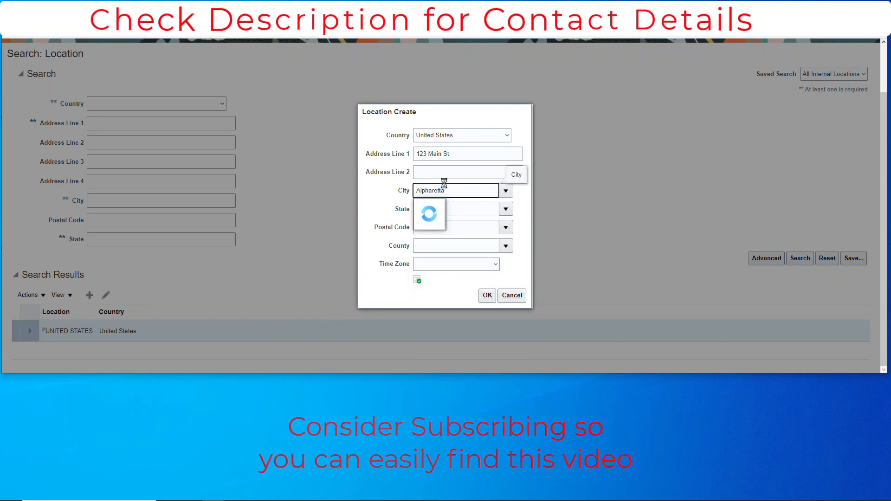
pyautogui.click(444, 236)
pyautogui.click(444, 230)
pyautogui.write('30022')
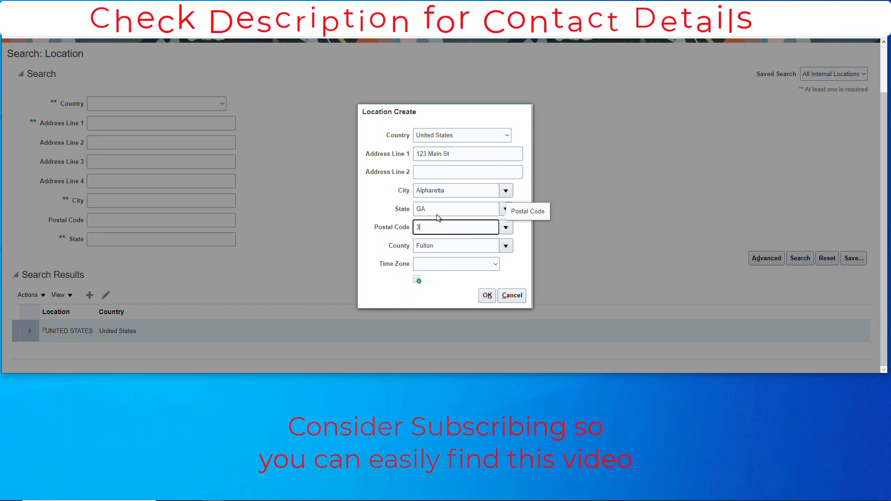
pyautogui.click(487, 296)
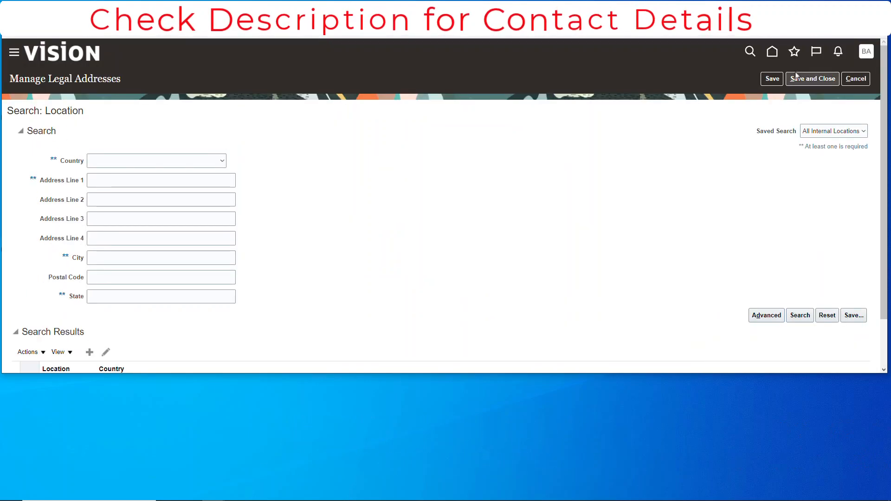
pyautogui.click(813, 79)
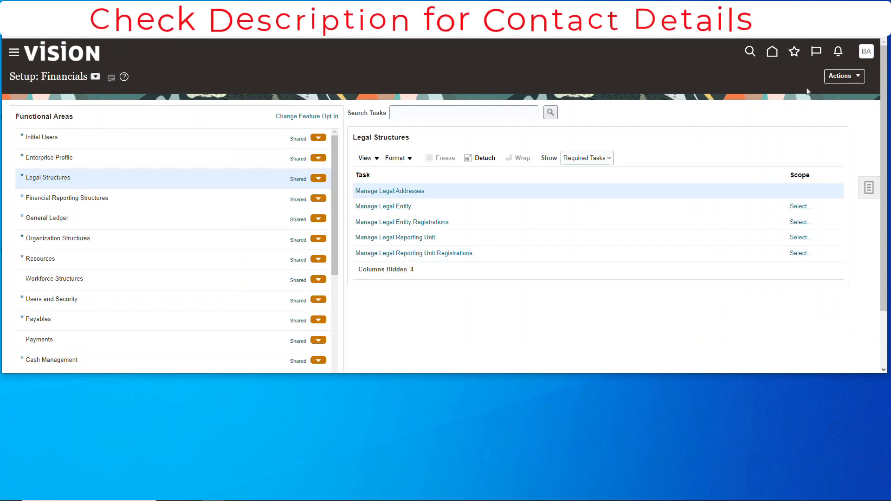
# Open the Manage Legal Entity task with its legal entity scope set to Create New
pyautogui.click(396, 210)
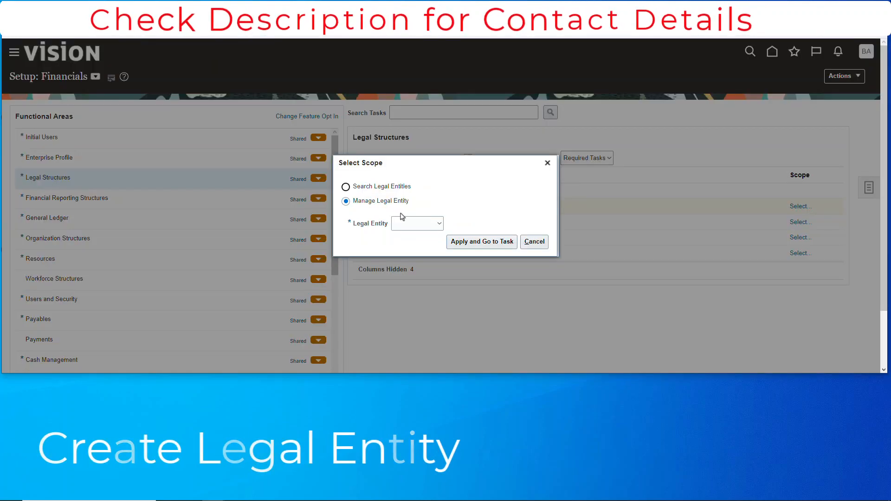
pyautogui.click(440, 224)
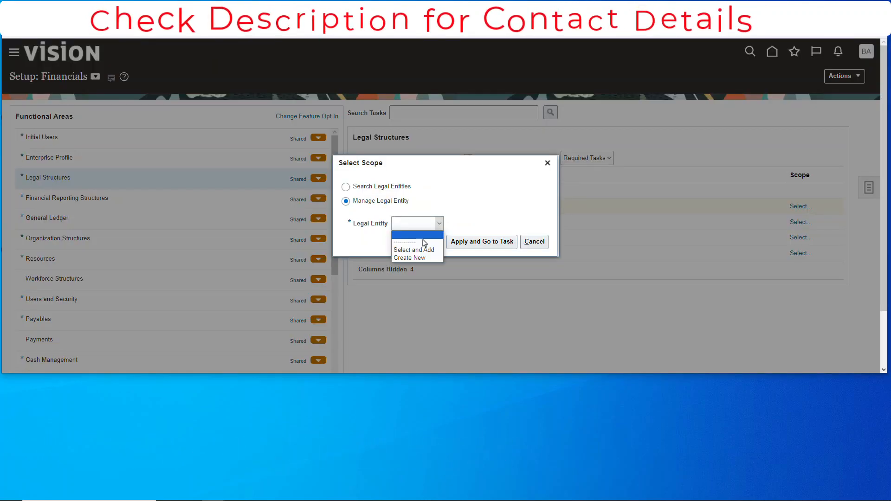
pyautogui.click(416, 259)
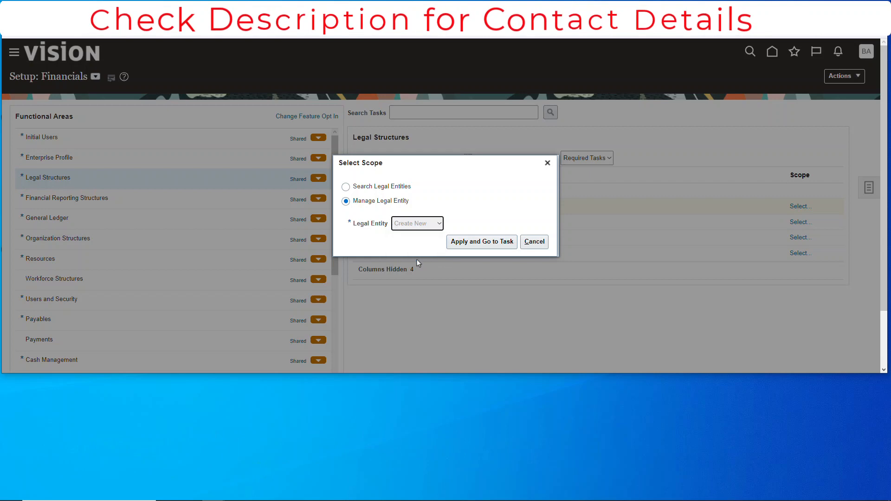
pyautogui.click(487, 243)
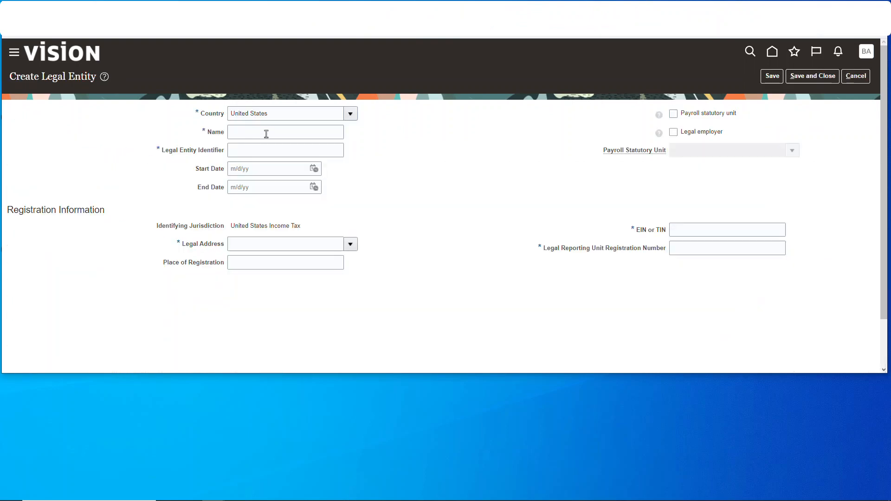
# Name the legal entity ASuperCo LLC with the identifier ASuper, and assign it the newly created legal address
pyautogui.click(264, 135)
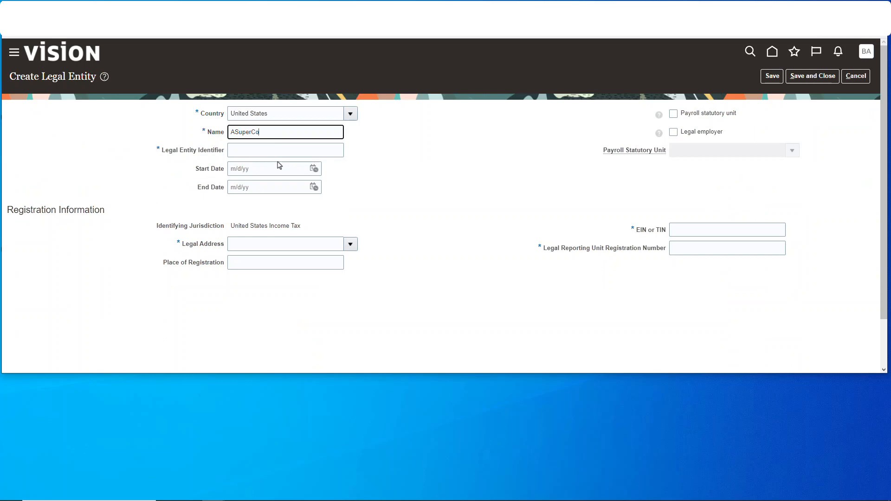
pyautogui.press('Tab')
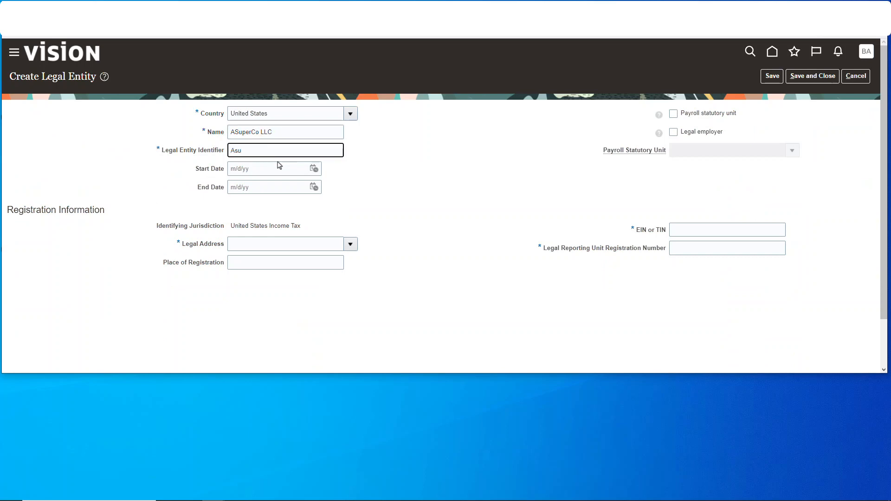
pyautogui.click(334, 245)
pyautogui.write('123')
pyautogui.press('Tab')
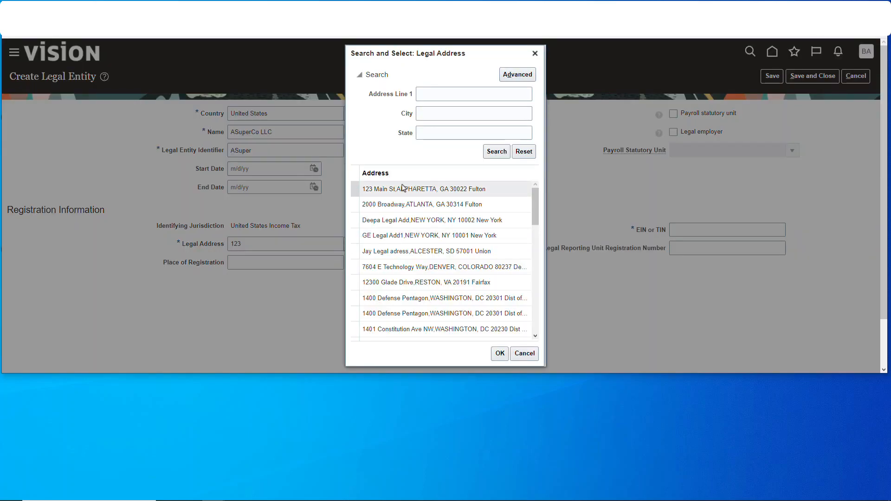
pyautogui.click(437, 189)
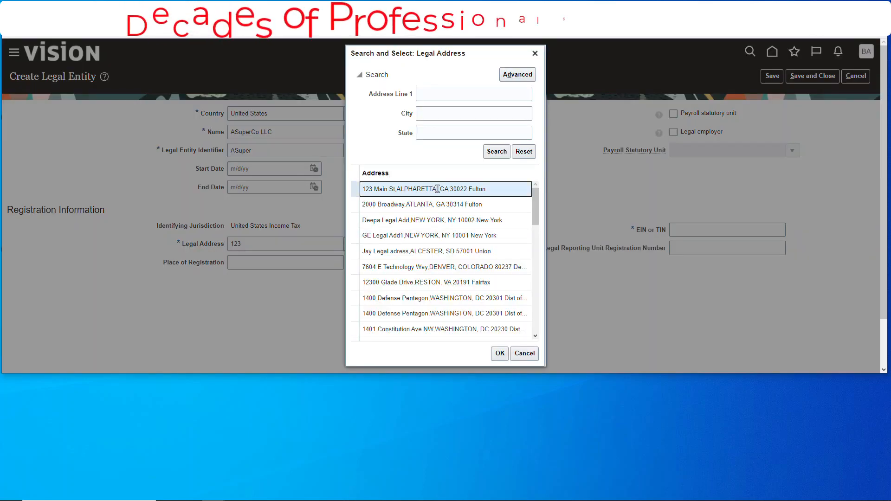
pyautogui.click(501, 354)
# Enter the company's tax number in both the EIN or TIN and the Legal Reporting Unit Registration Number
pyautogui.click(675, 186)
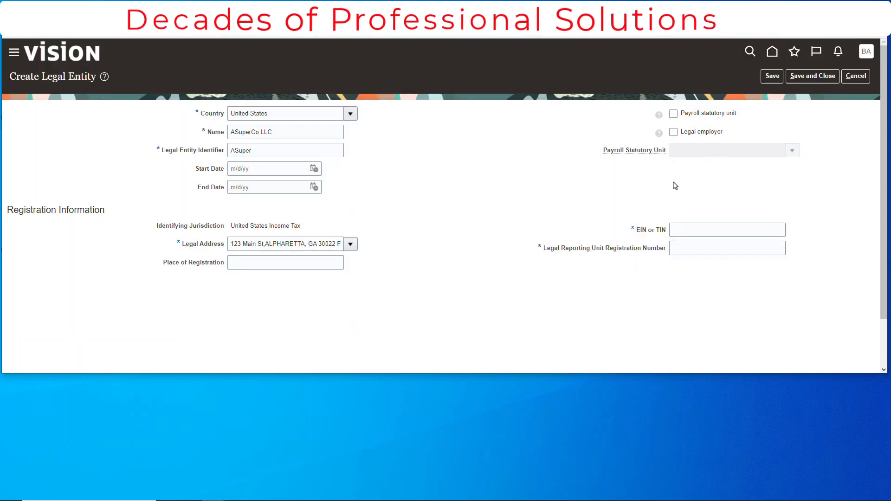
pyautogui.click(679, 232)
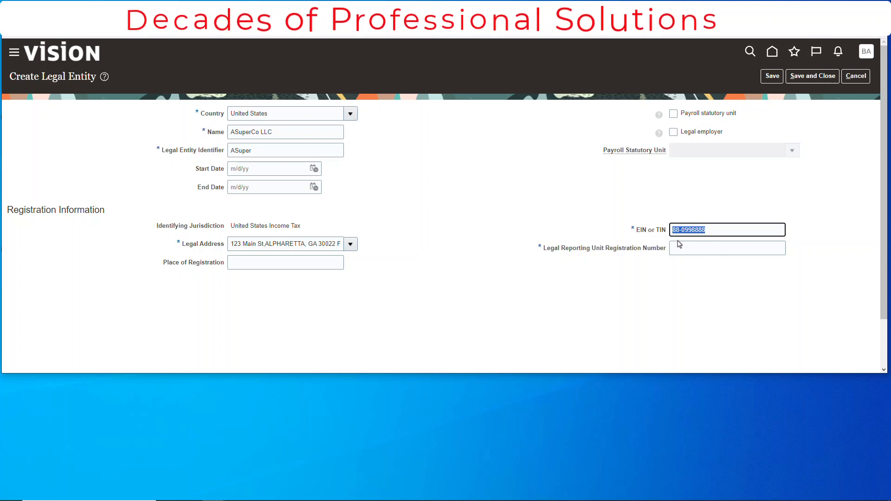
pyautogui.click(712, 251)
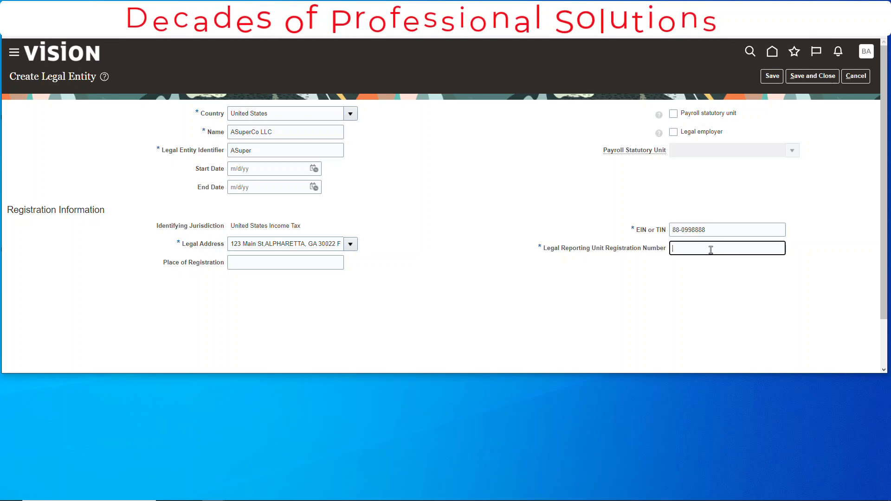
# Mark ASuperCo LLC as a payroll statutory unit and legal employer, and save and close the legal entity
pyautogui.click(683, 190)
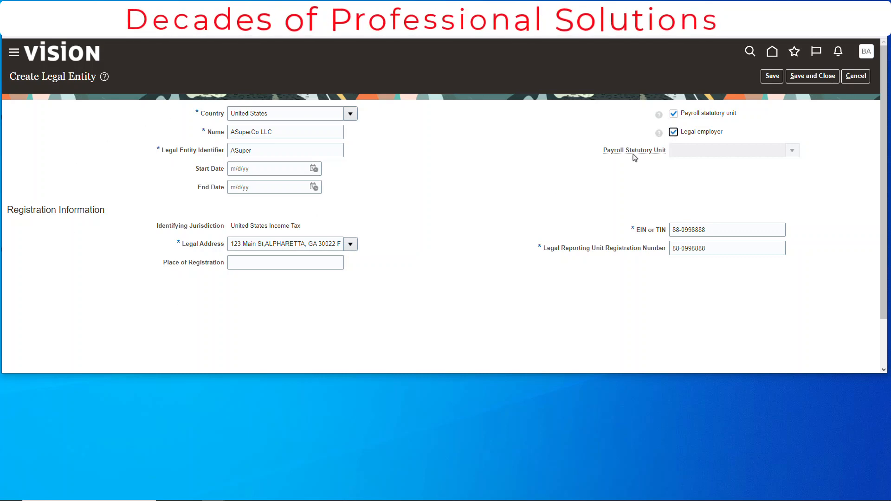
pyautogui.click(818, 78)
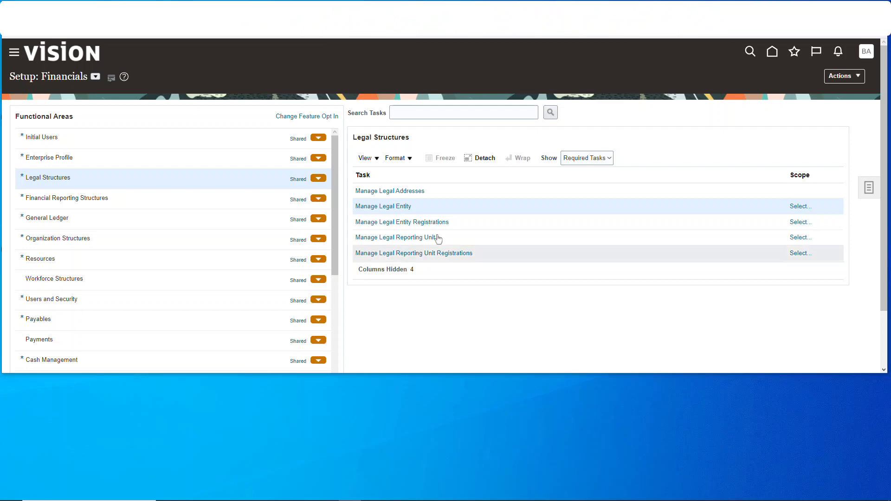
# Open the Manage Primary Ledgers task under General Ledger and start creating a new primary ledger
pyautogui.click(77, 218)
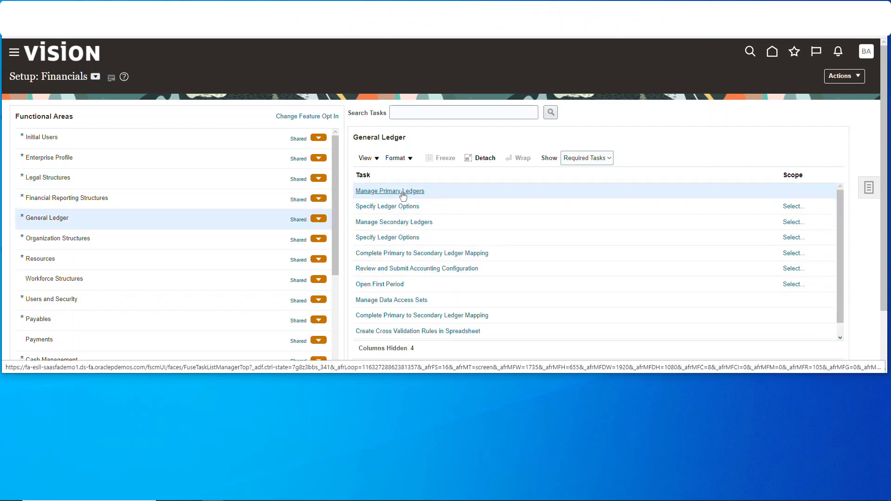
pyautogui.click(410, 194)
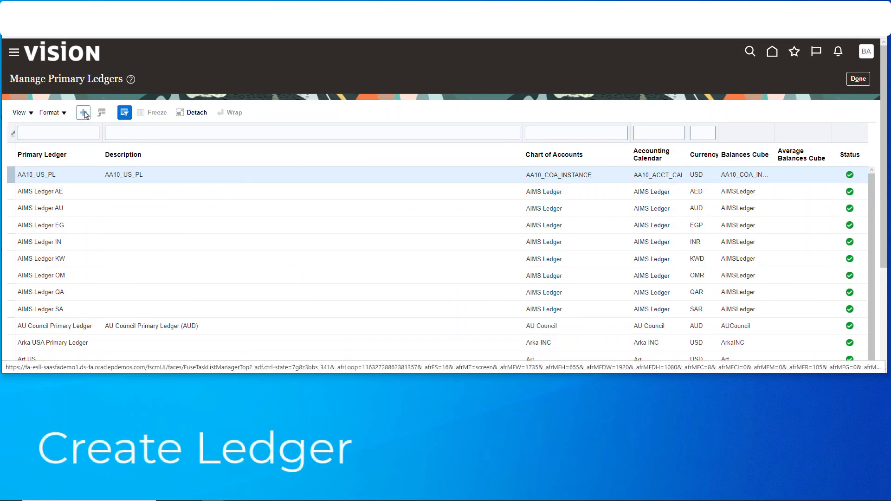
pyautogui.click(84, 113)
# Name the new primary ledger ASuperCp USD Pri and use the same text as its description
pyautogui.click(316, 129)
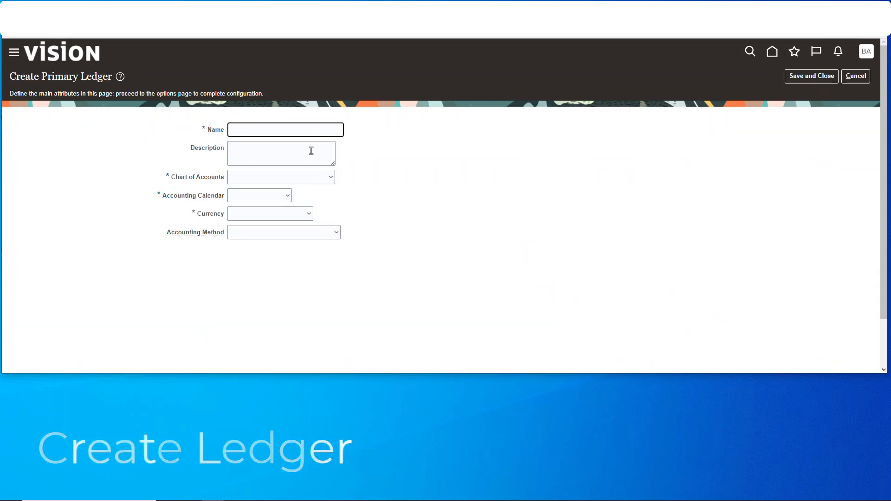
pyautogui.write('ASuperC')
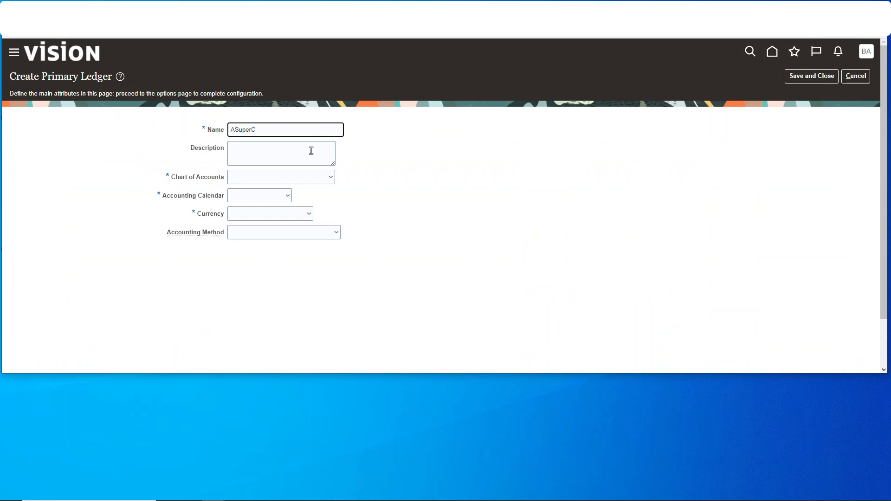
pyautogui.write('p USD Pri')
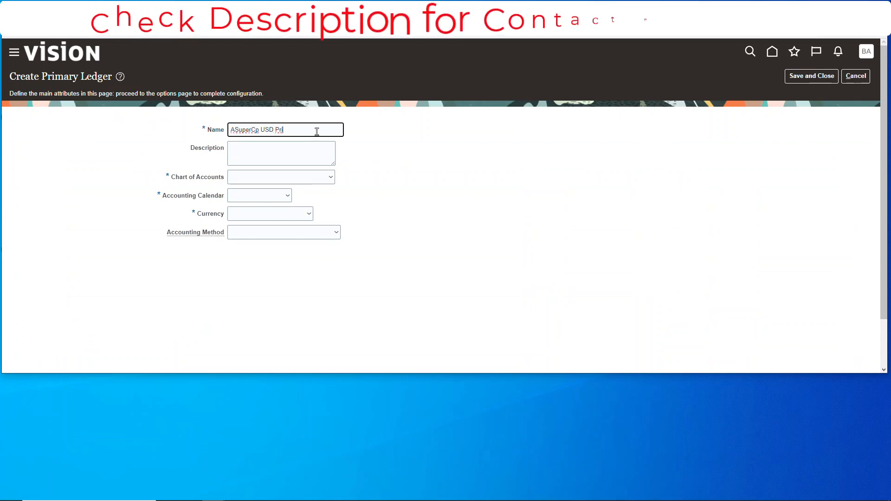
pyautogui.tripleClick(318, 132)
pyautogui.hotkey('ctrl', 'c')
pyautogui.click(256, 161)
pyautogui.hotkey('ctrl', 'v')
# Assign the ASuperCo chart of accounts, ASuperCo13Per calendar, USD - US Dollar currency and Standard Accrual method to the ledger, and save and close it
pyautogui.click(328, 180)
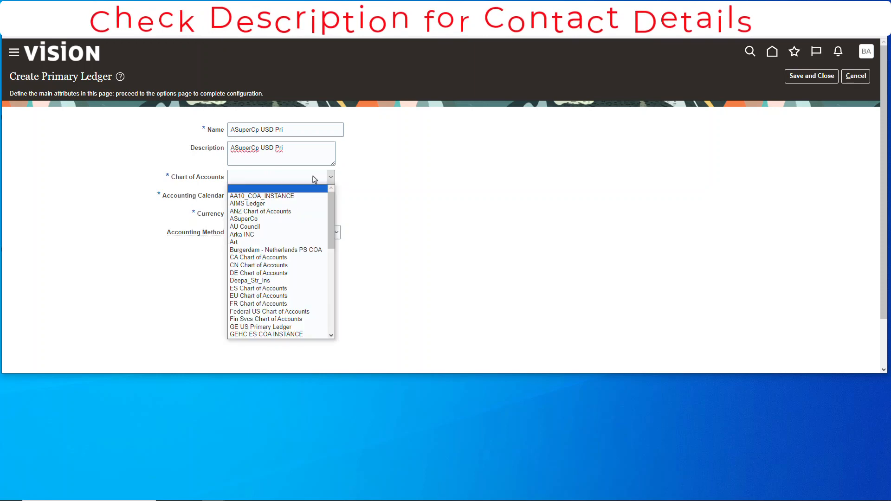
pyautogui.click(243, 218)
pyautogui.click(287, 196)
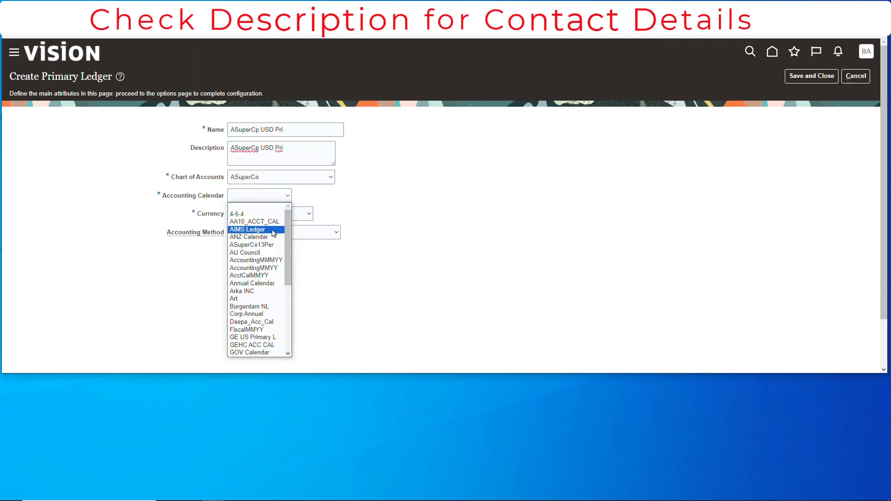
pyautogui.click(242, 222)
pyautogui.click(291, 215)
pyautogui.click(295, 231)
pyautogui.click(294, 233)
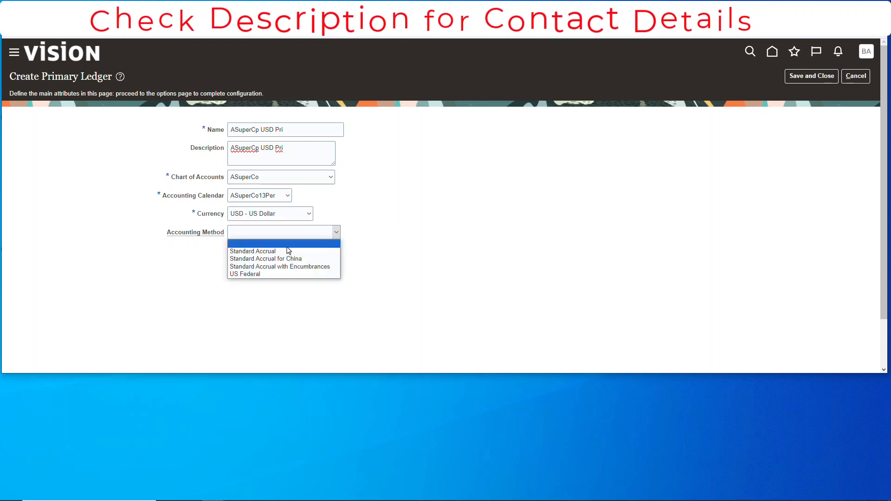
pyautogui.click(291, 252)
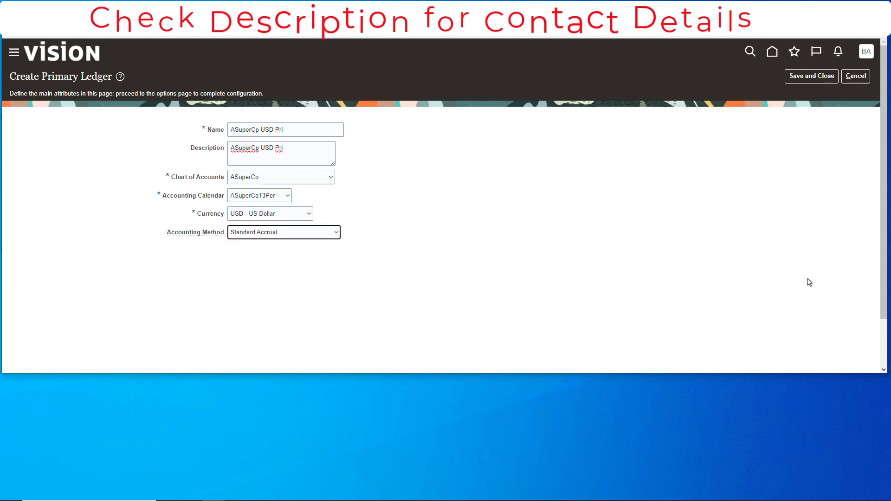
pyautogui.click(823, 79)
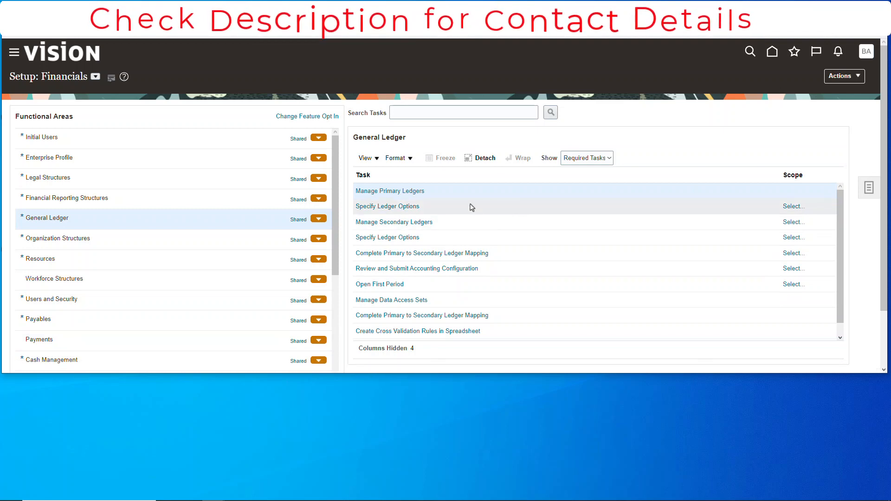
# Open the Specify Ledger Options task with the existing primary ledger ASuperCp USD Pri selected as its scope
pyautogui.click(400, 206)
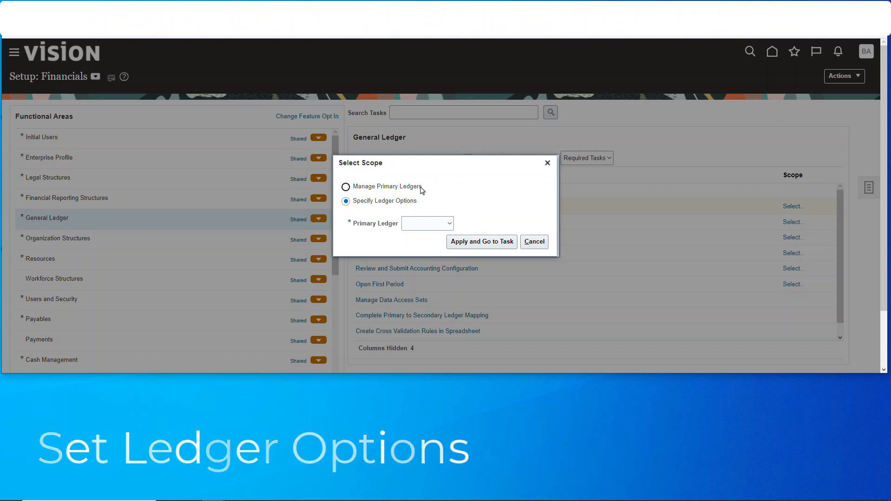
pyautogui.click(449, 223)
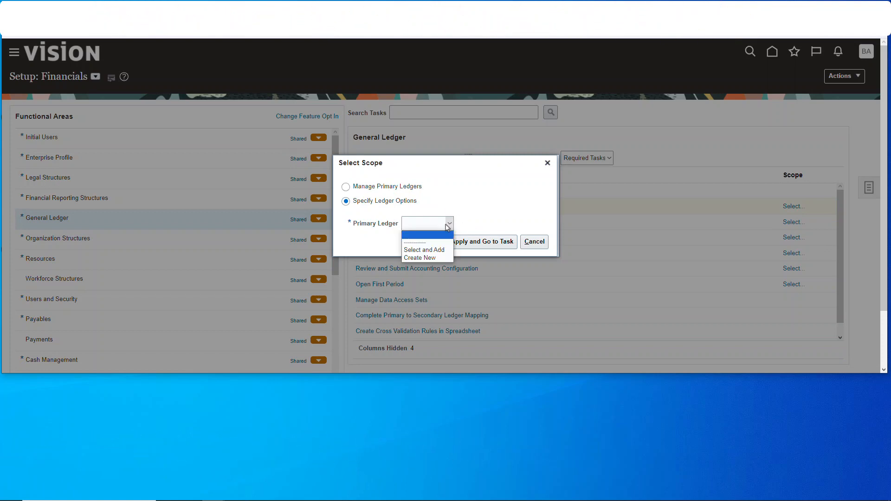
pyautogui.click(441, 251)
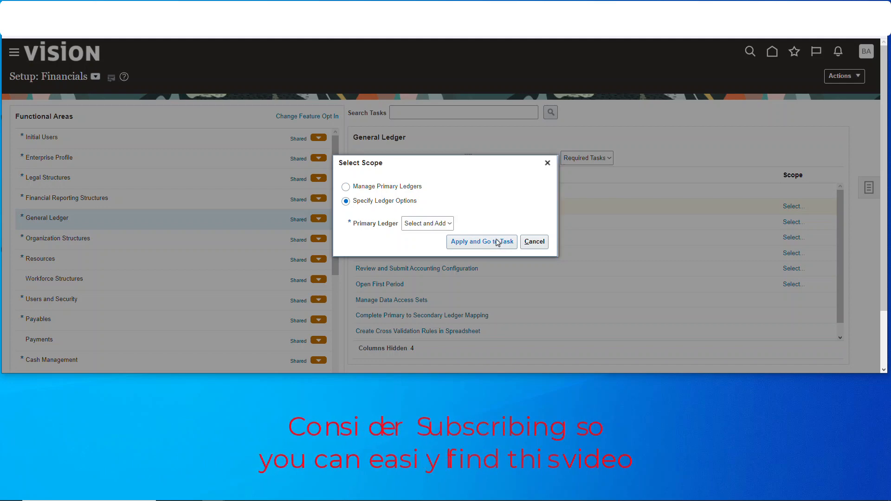
pyautogui.click(475, 242)
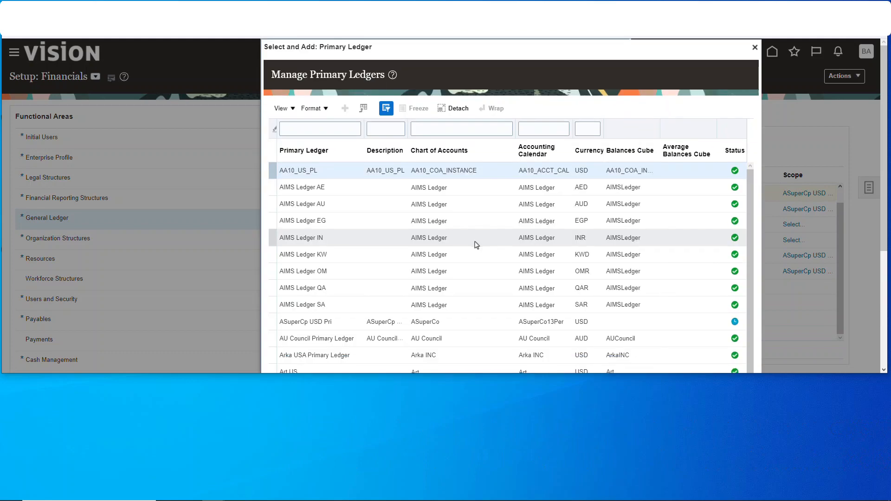
pyautogui.click(323, 322)
pyautogui.scroll(-2, 330, 321)
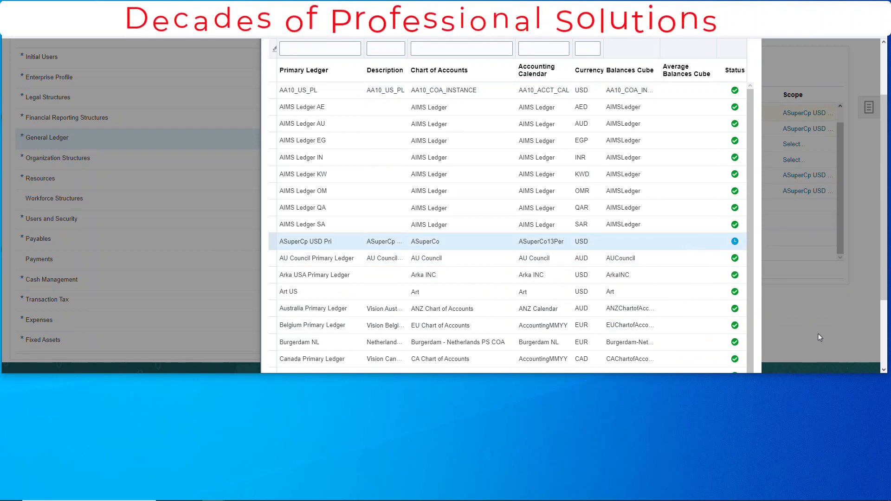
pyautogui.scroll(-3, 249, 305)
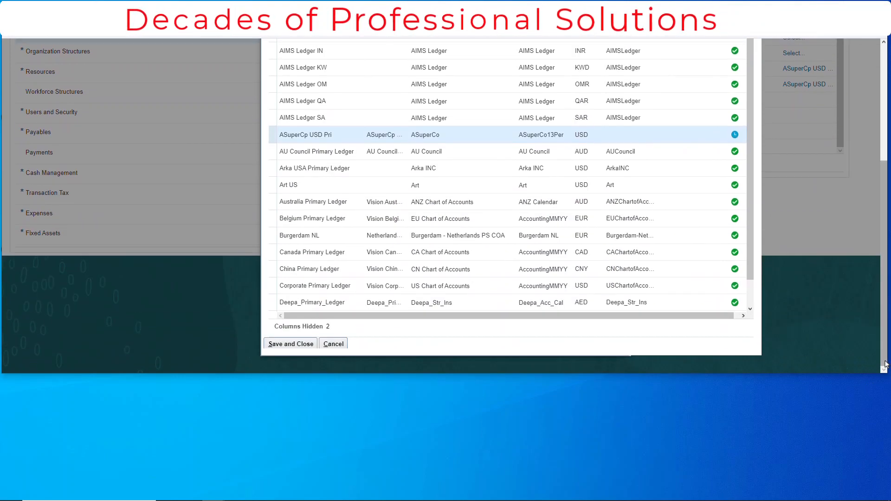
pyautogui.click(295, 345)
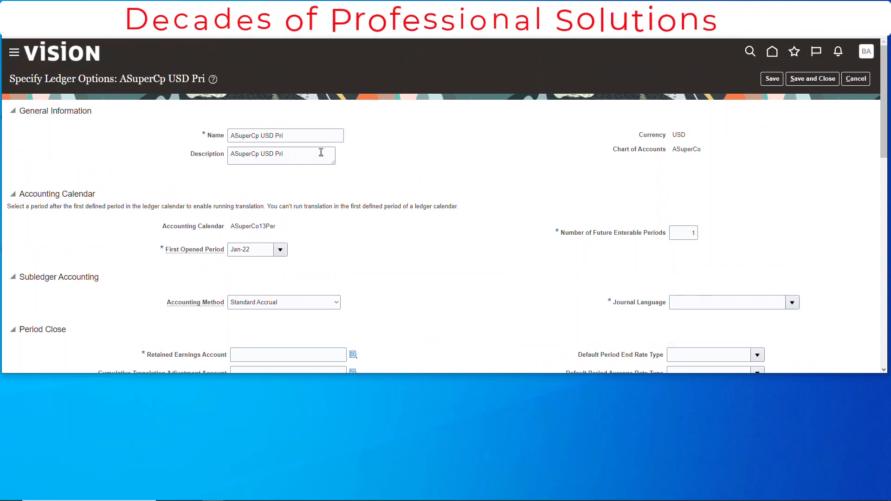
# Find the language US and set the ledger's journal language to American English
pyautogui.click(320, 138)
pyautogui.click(308, 157)
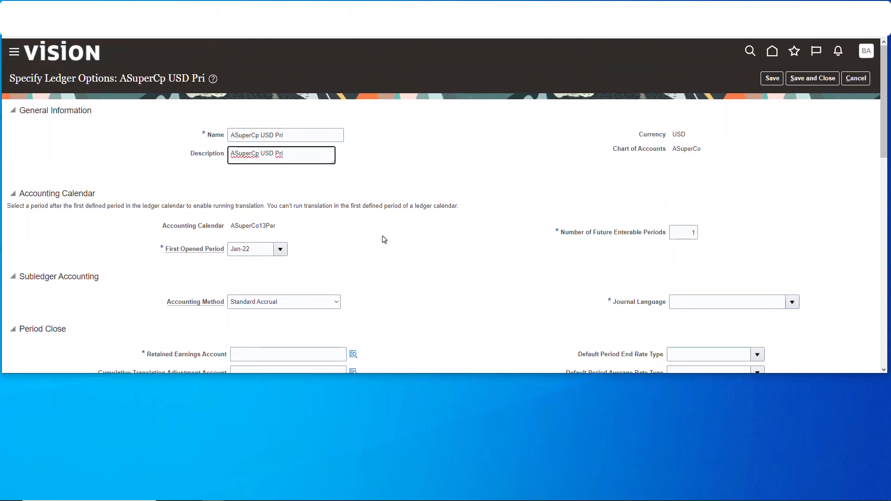
pyautogui.scroll(-1, 384, 240)
pyautogui.click(789, 261)
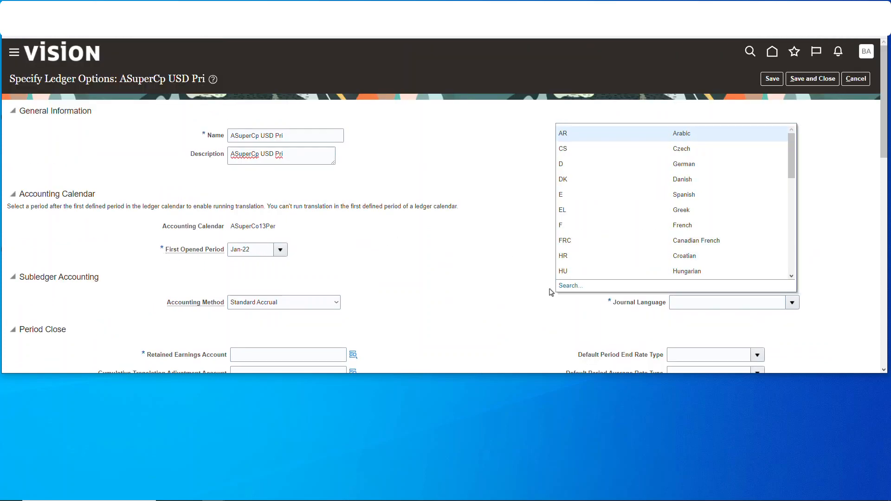
pyautogui.click(571, 286)
pyautogui.click(449, 185)
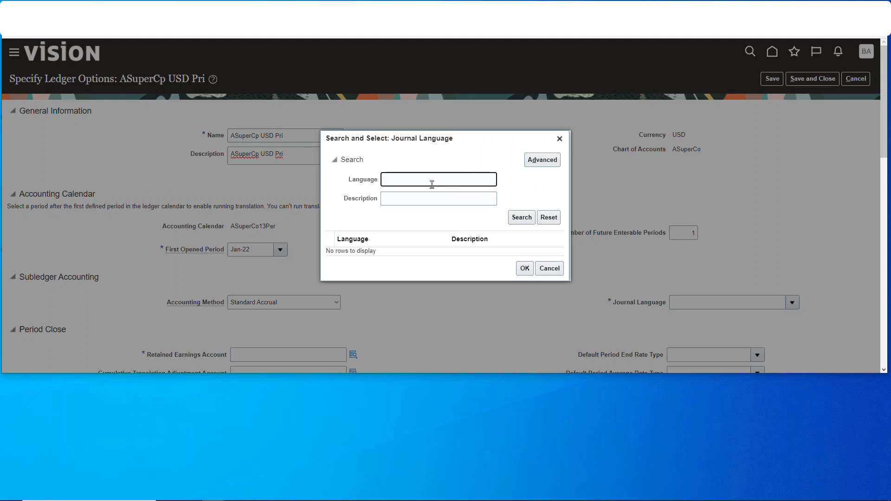
pyautogui.click(521, 218)
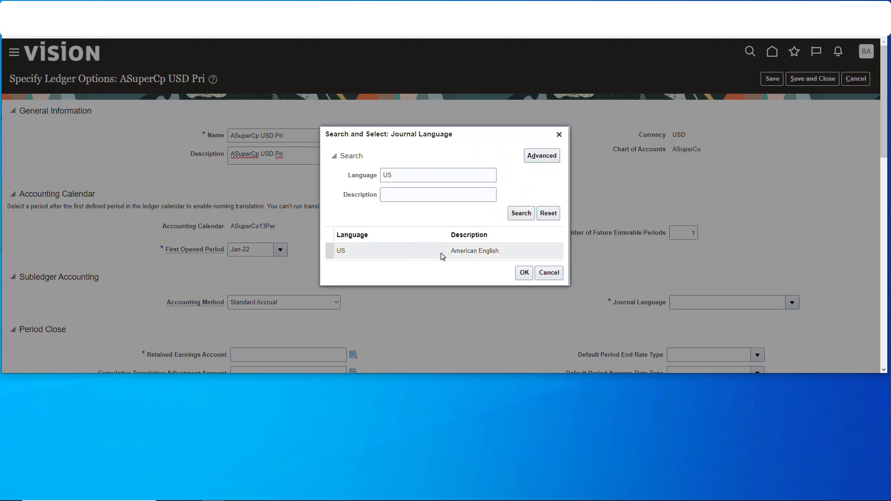
pyautogui.click(524, 274)
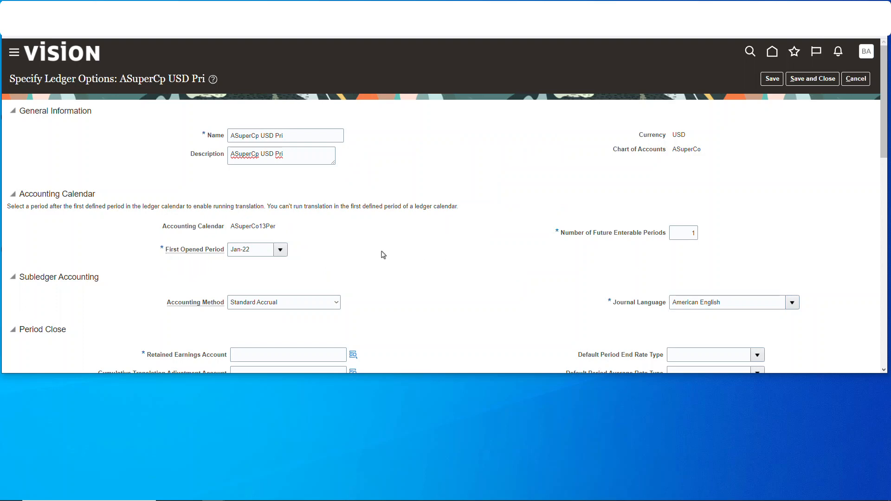
# Set the Company segment of the Retained Earnings Account to 1021 and its Account segment to 31101
pyautogui.scroll(-3, 383, 255)
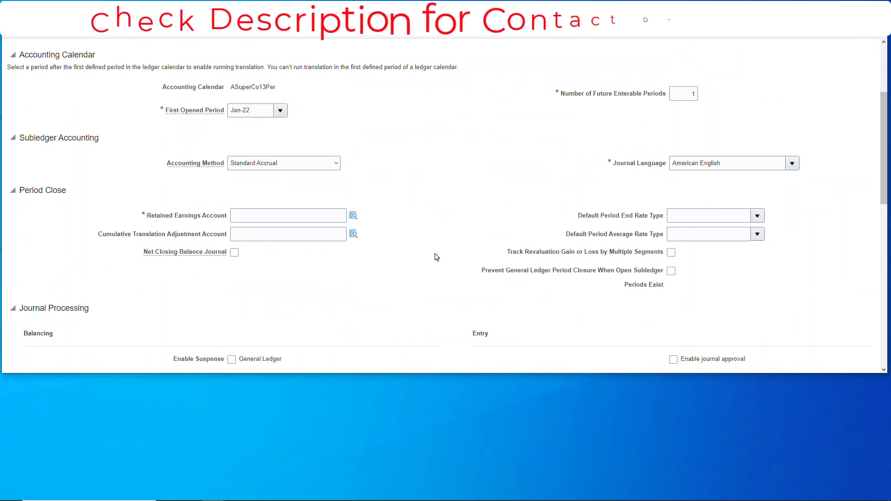
pyautogui.scroll(-5, 437, 256)
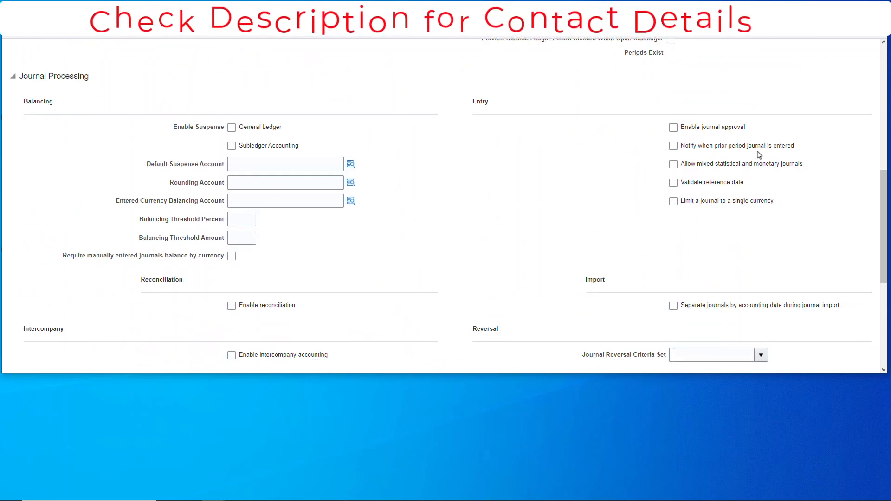
pyautogui.scroll(-2, 559, 265)
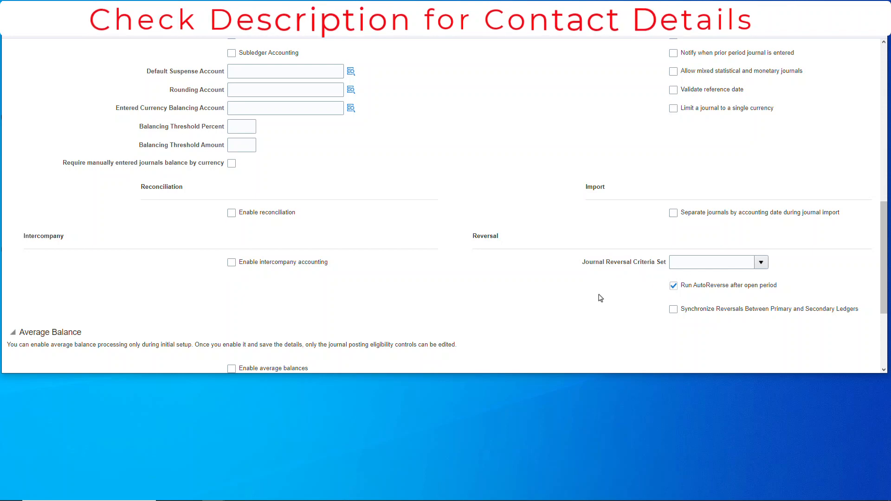
pyautogui.scroll(-3, 497, 287)
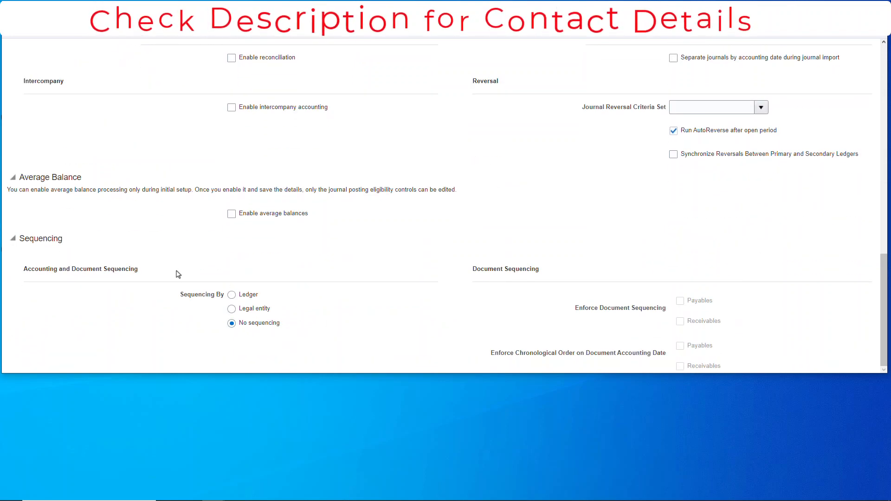
pyautogui.scroll(12, 370, 165)
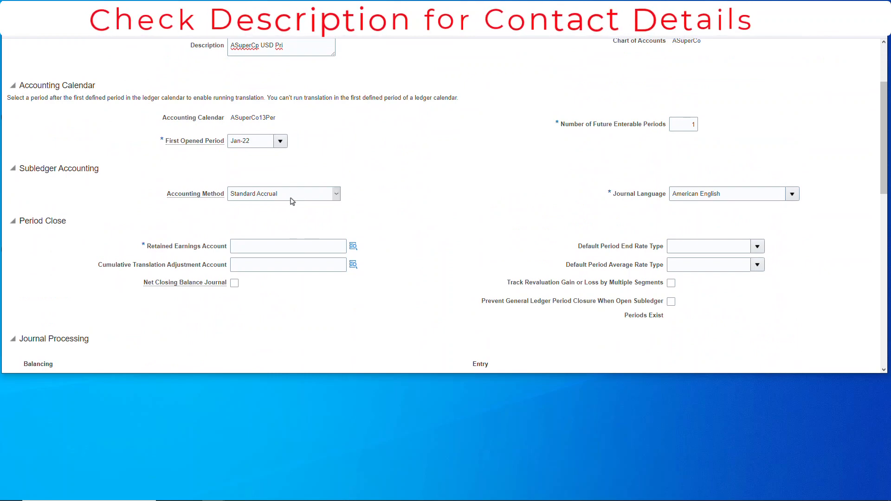
pyautogui.click(286, 252)
pyautogui.write('1021')
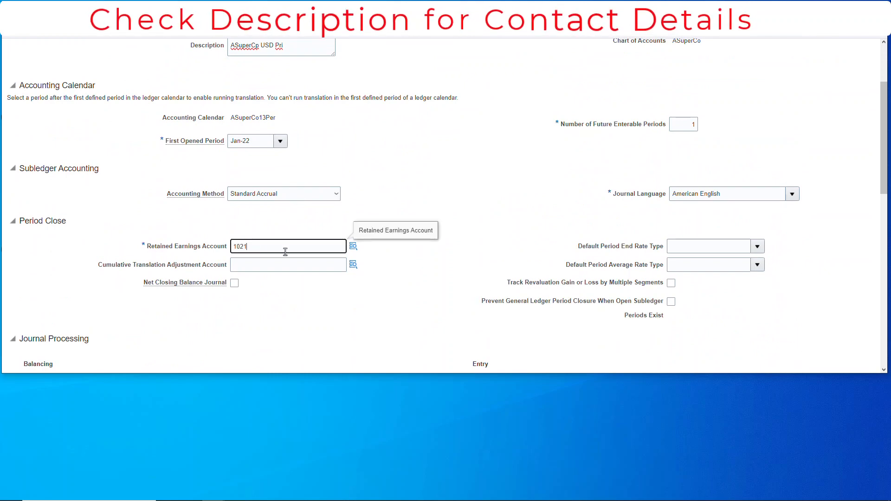
pyautogui.click(353, 246)
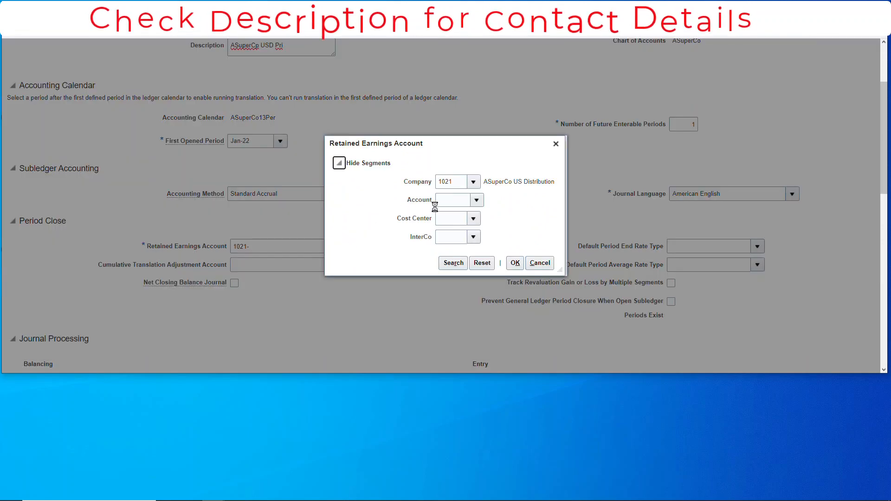
pyautogui.click(458, 200)
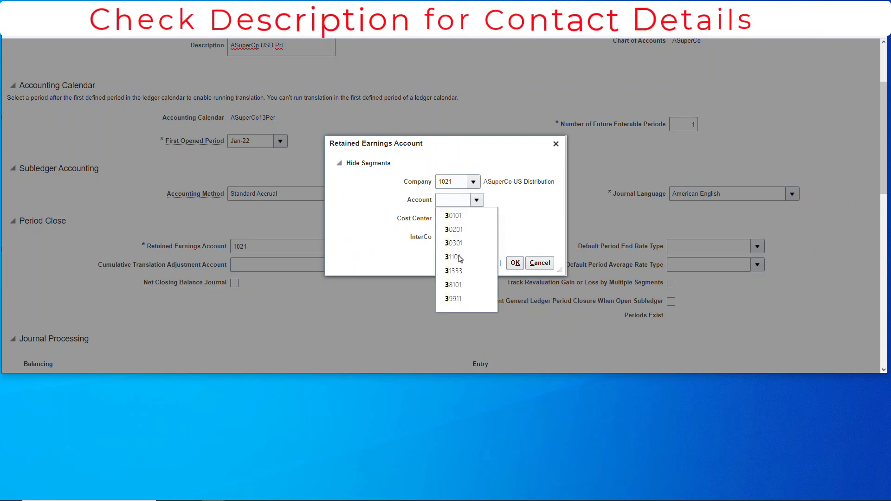
pyautogui.click(458, 257)
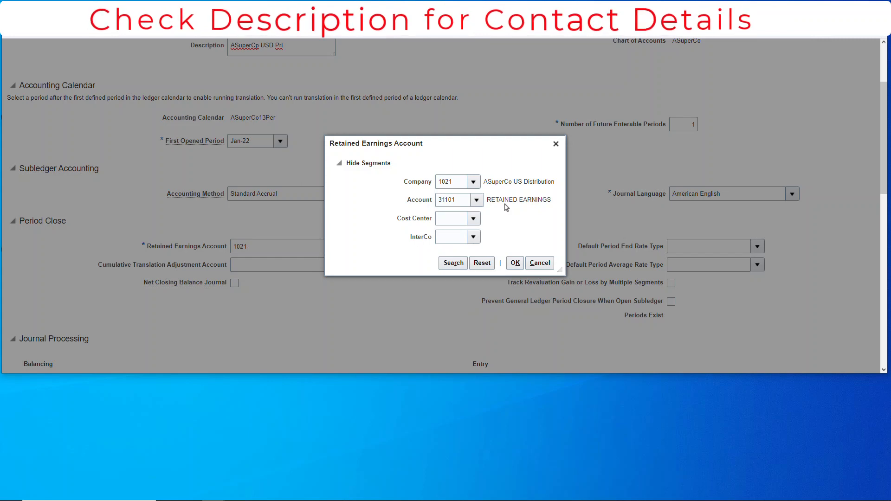
# Set the Retained Earnings Account's Cost Center and InterCo segments to 0000 and apply the account combination
pyautogui.click(454, 221)
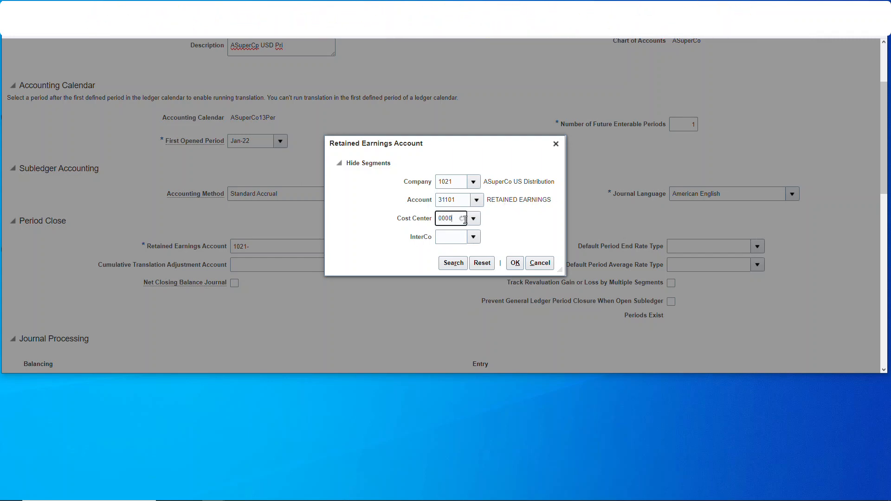
pyautogui.click(454, 235)
pyautogui.click(452, 238)
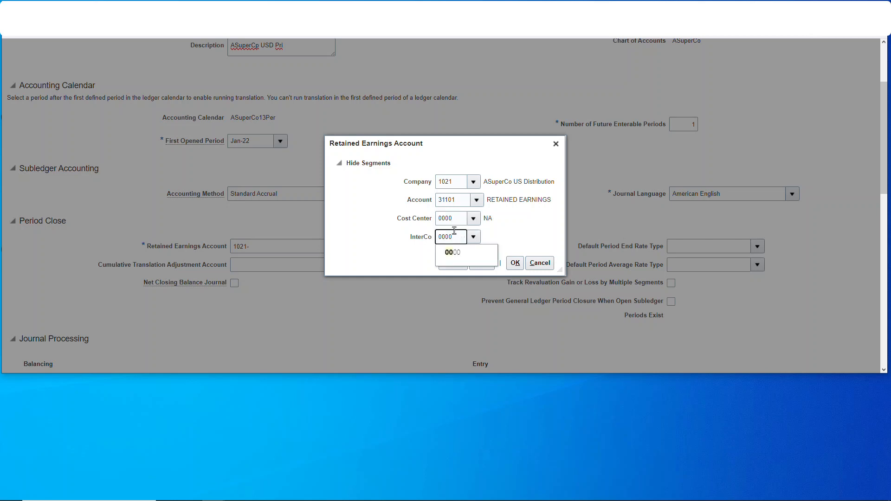
pyautogui.click(455, 251)
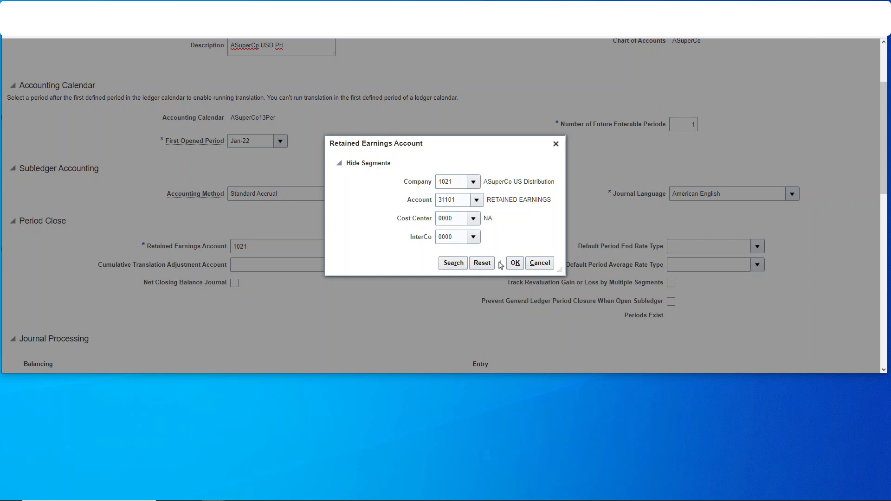
pyautogui.click(515, 262)
pyautogui.scroll(-3, 379, 257)
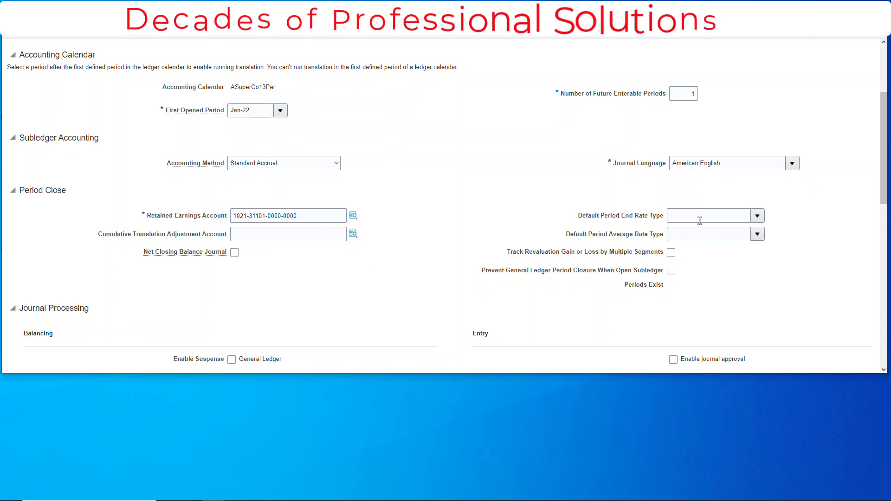
pyautogui.scroll(-2, 692, 278)
pyautogui.scroll(2, 694, 277)
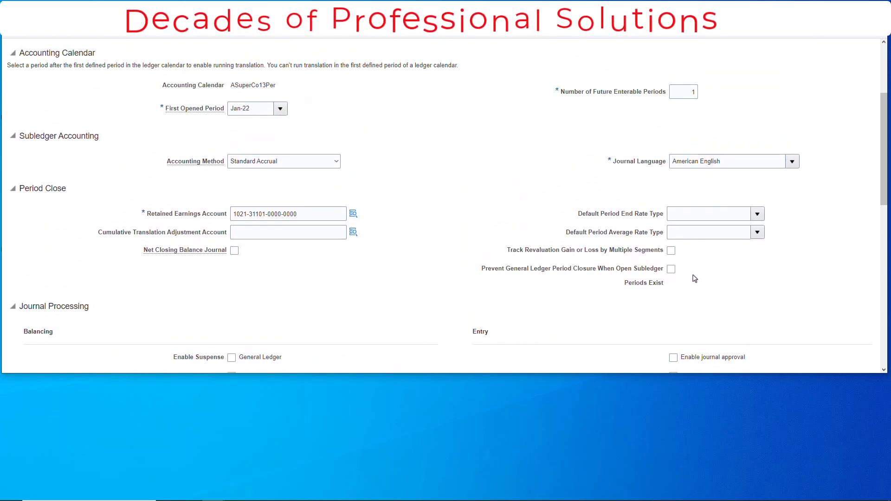
pyautogui.scroll(3, 701, 232)
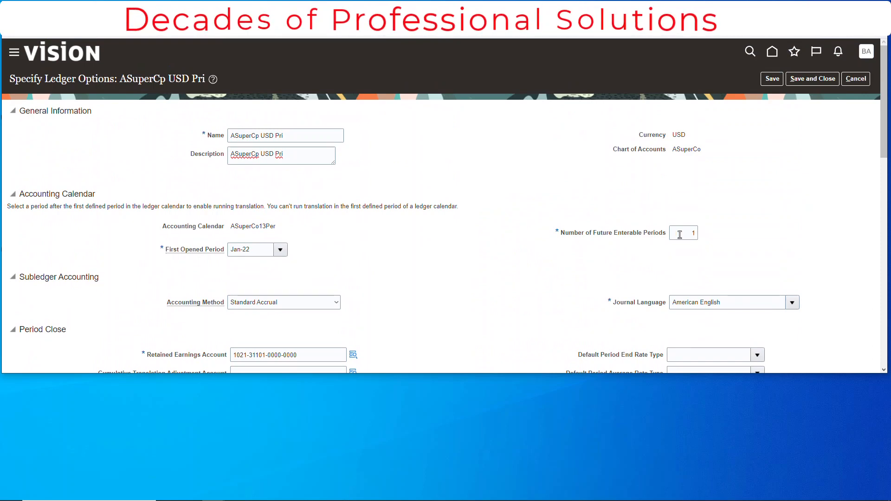
# Save and close the ledger options, then list all Legal Structures tasks and open Manage Legal Entity HCM Information
pyautogui.click(821, 82)
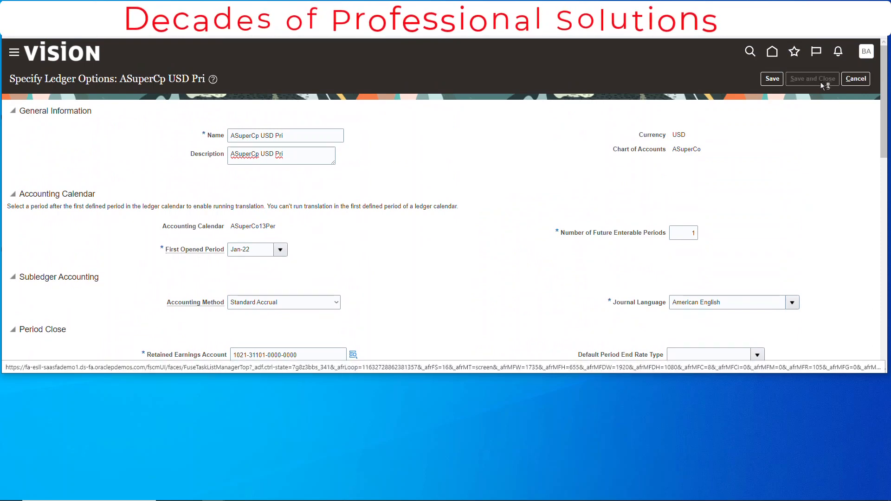
pyautogui.click(100, 181)
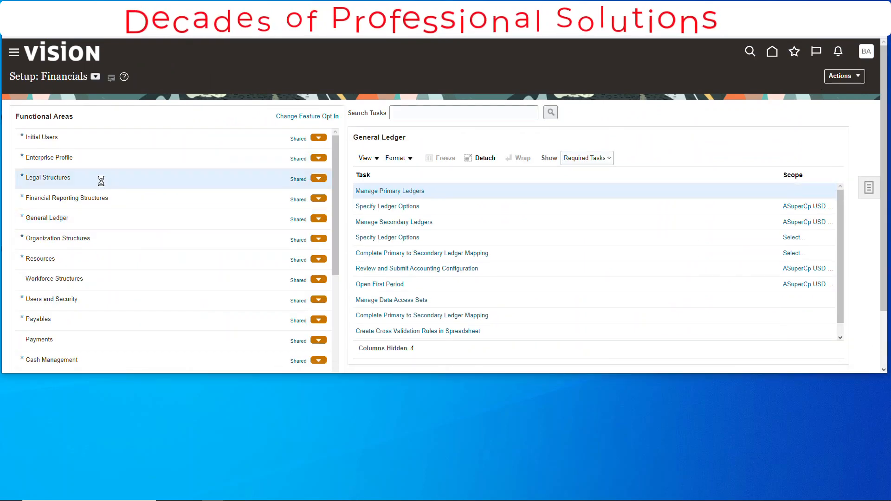
pyautogui.click(587, 158)
pyautogui.click(576, 167)
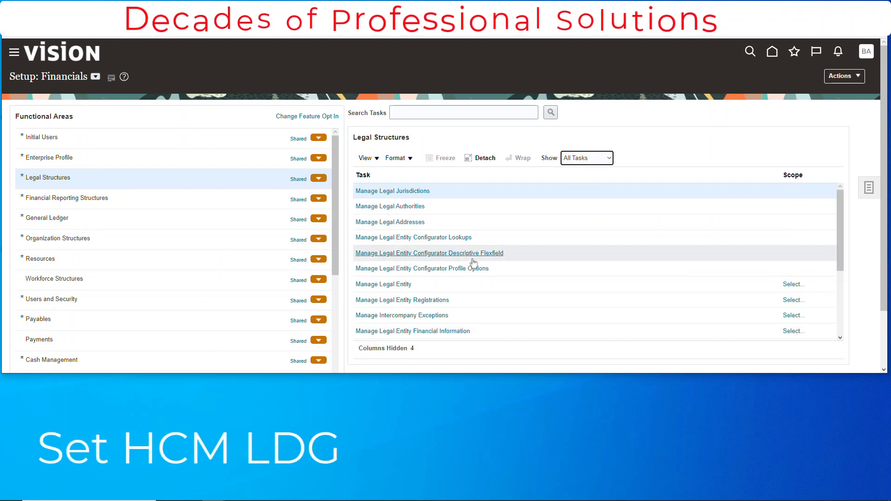
pyautogui.scroll(-1, 465, 290)
pyautogui.click(445, 295)
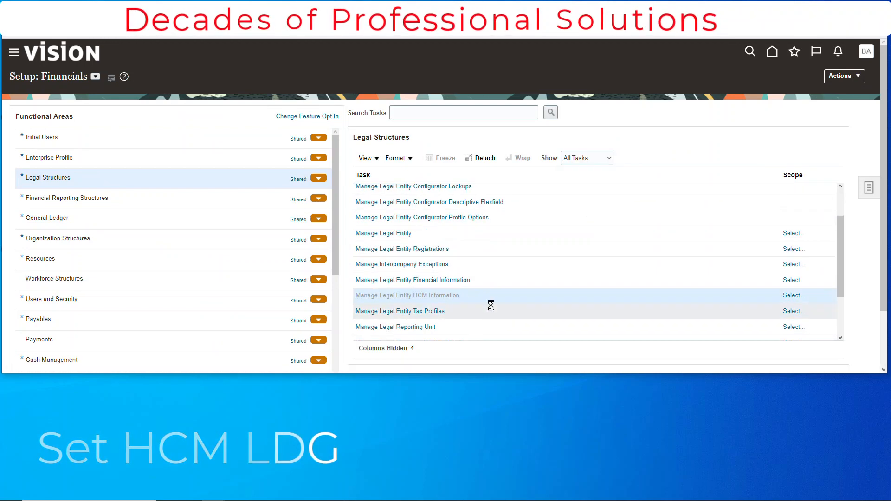
# Set the HCM information task's scope through Select and Add, choosing ASuperCo LLC as the legal entity
pyautogui.click(439, 225)
pyautogui.click(429, 251)
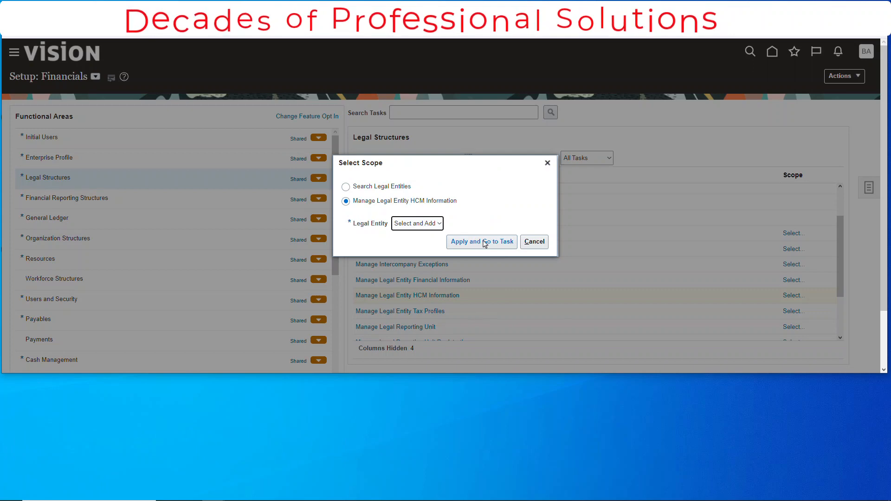
pyautogui.click(483, 242)
pyautogui.scroll(-5, 852, 342)
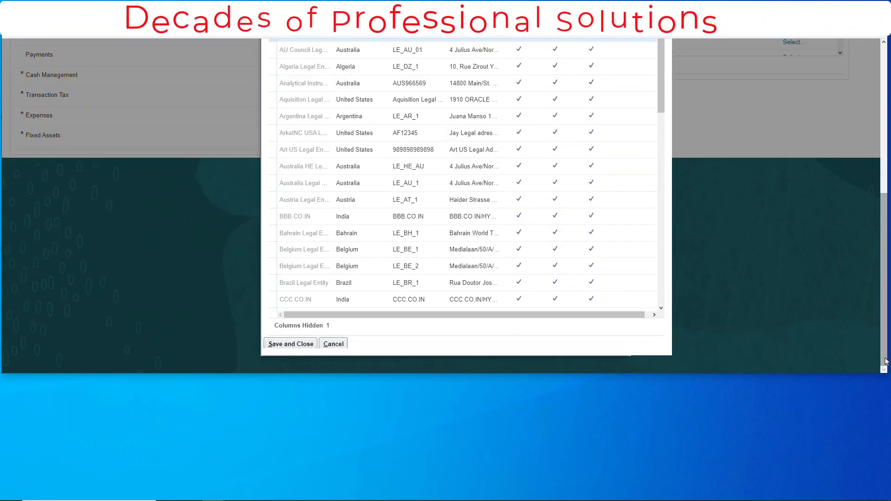
pyautogui.click(418, 166)
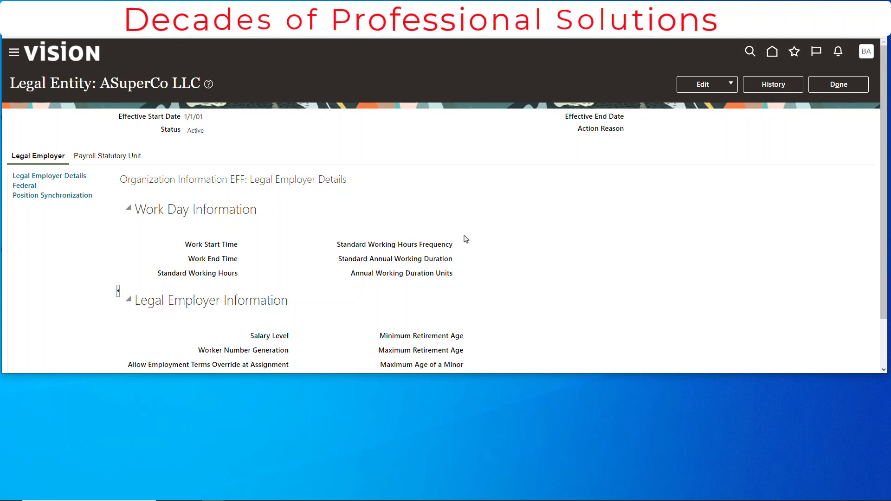
# Open the HCM information of ASuperCo LLC for editing and review its Legal Employer details
pyautogui.click(107, 156)
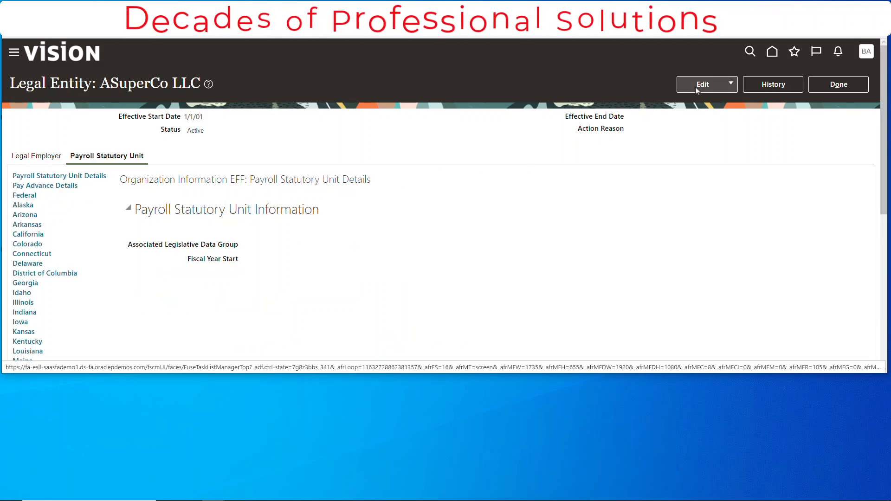
pyautogui.click(711, 88)
pyautogui.click(710, 103)
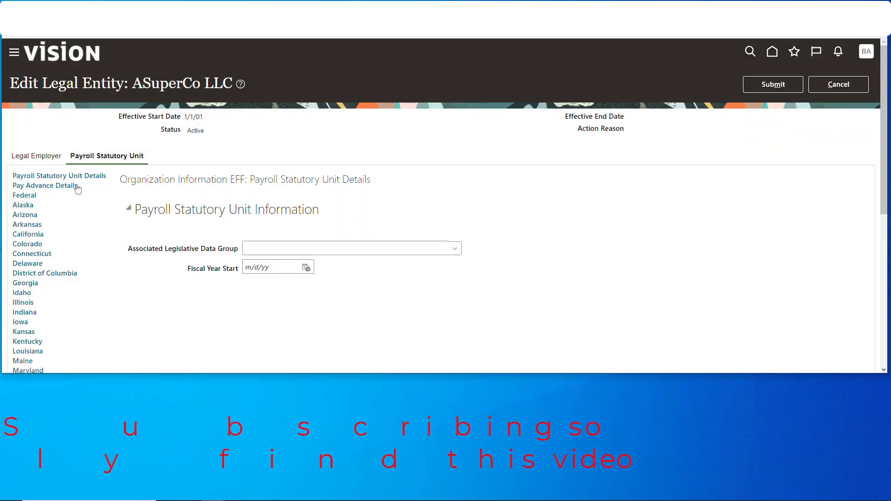
pyautogui.click(47, 158)
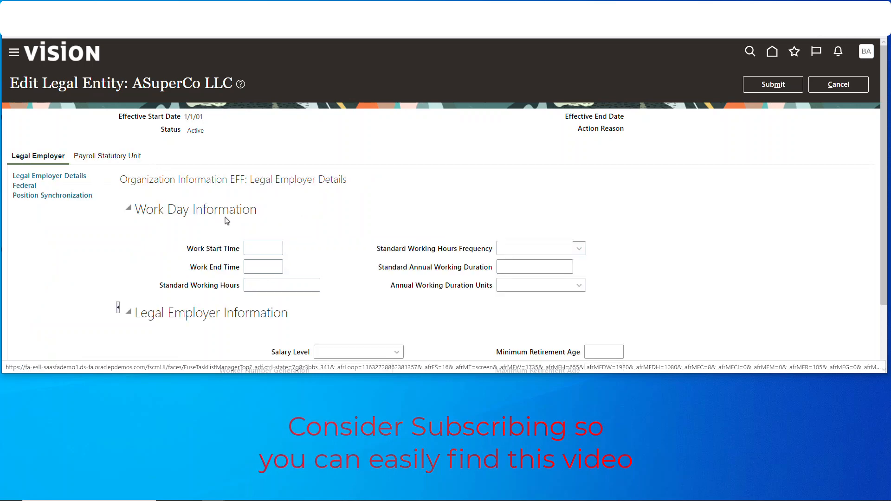
pyautogui.scroll(-2, 370, 202)
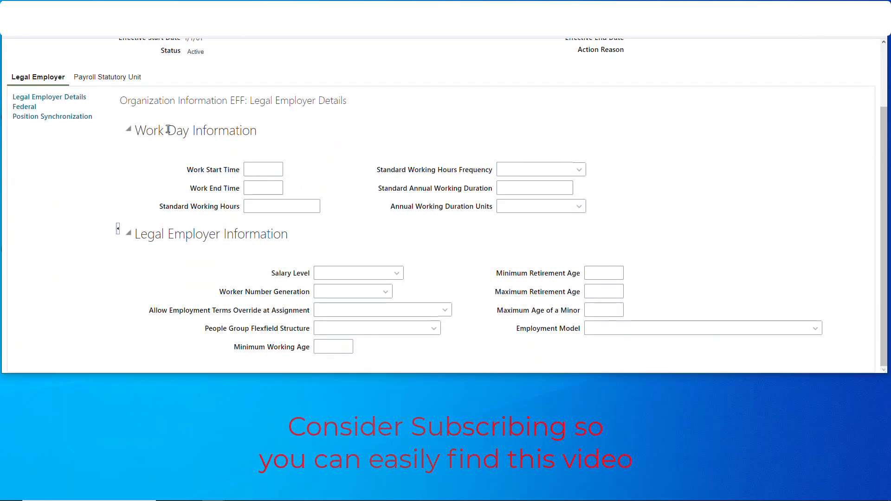
pyautogui.scroll(2, 400, 258)
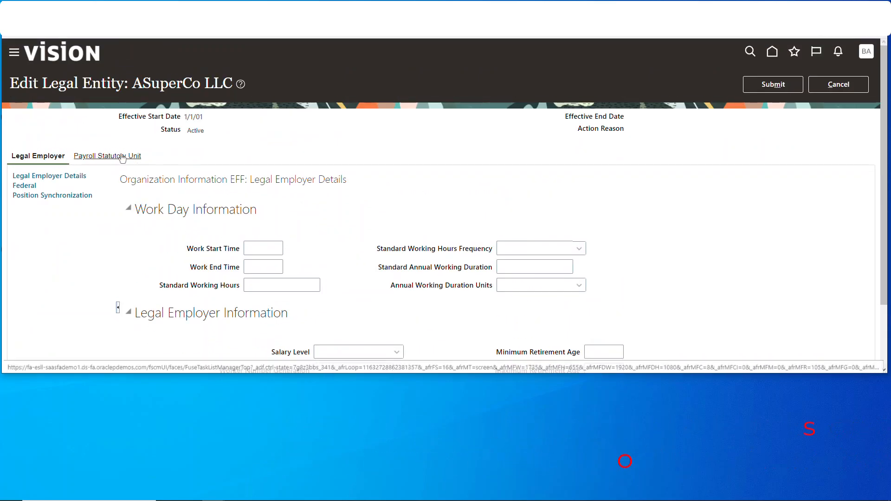
# Search for US and set the payroll statutory unit's Associated Legislative Data Group to US Legislative Data Group
pyautogui.click(123, 157)
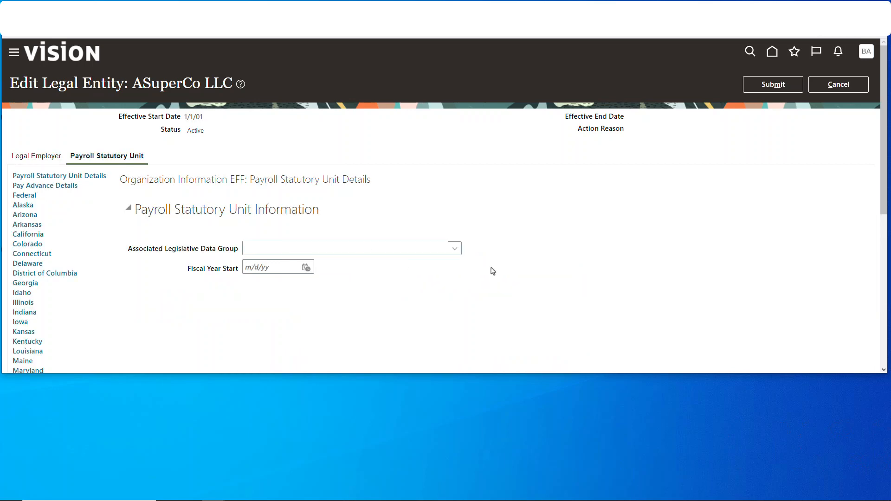
pyautogui.click(457, 252)
pyautogui.click(251, 233)
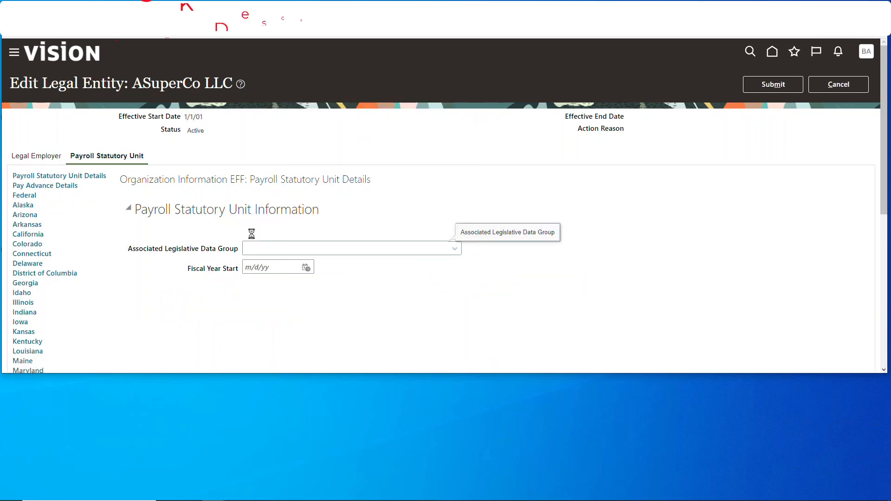
pyautogui.write('US')
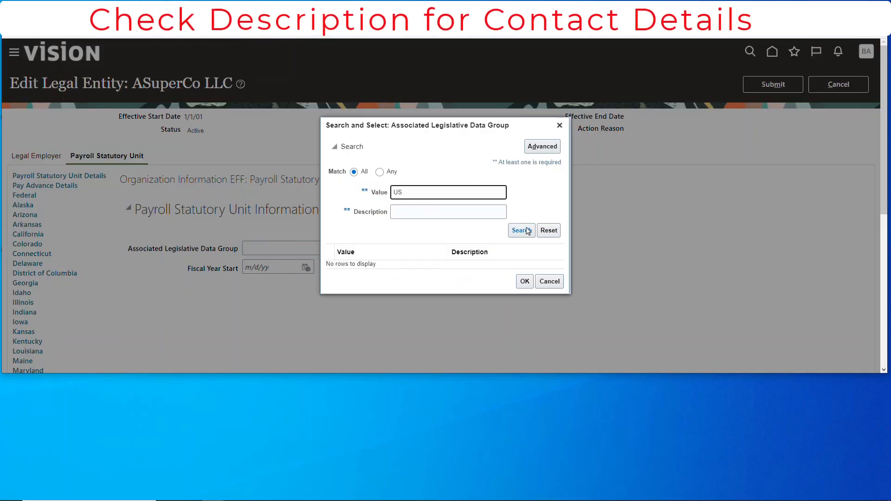
pyautogui.click(522, 230)
pyautogui.click(398, 263)
pyautogui.click(521, 287)
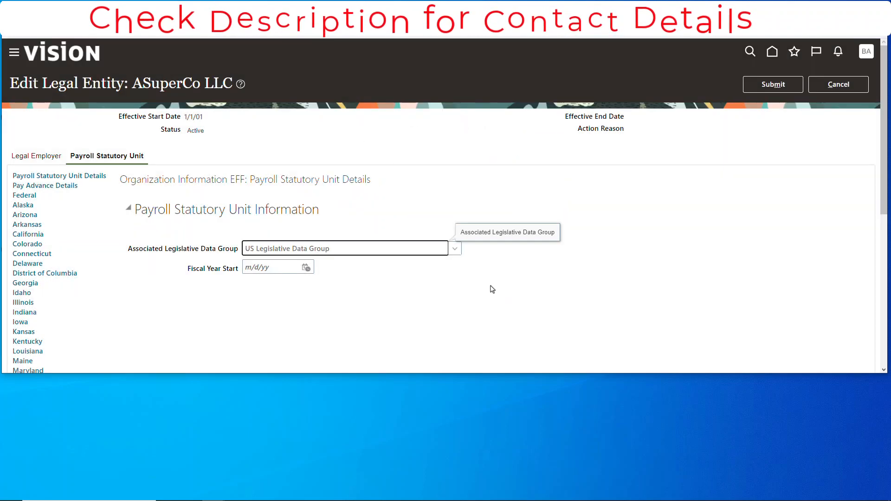
# Submit the HCM information changes for ASuperCo LLC and return to the setup task list
pyautogui.click(227, 318)
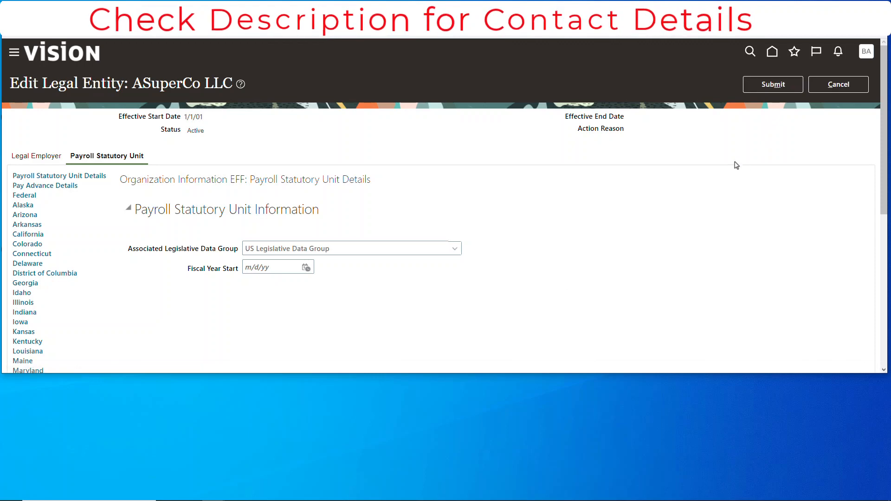
pyautogui.scroll(-6, 40, 227)
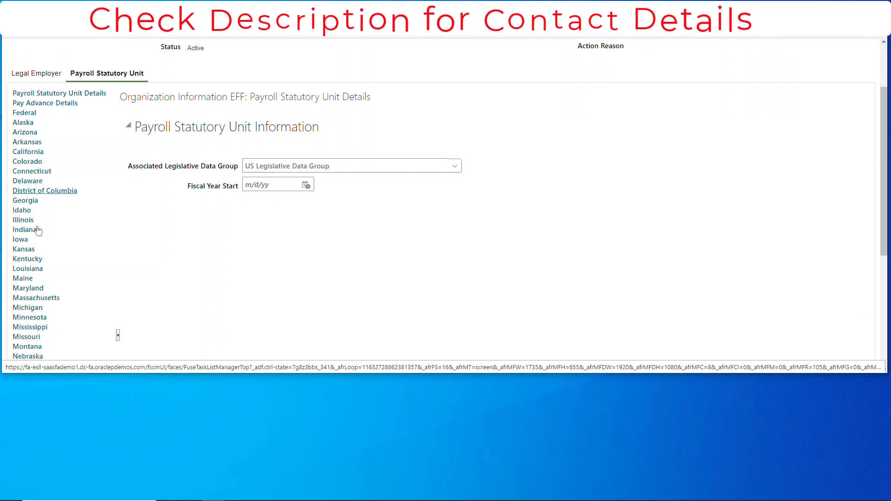
pyautogui.scroll(-1, 37, 236)
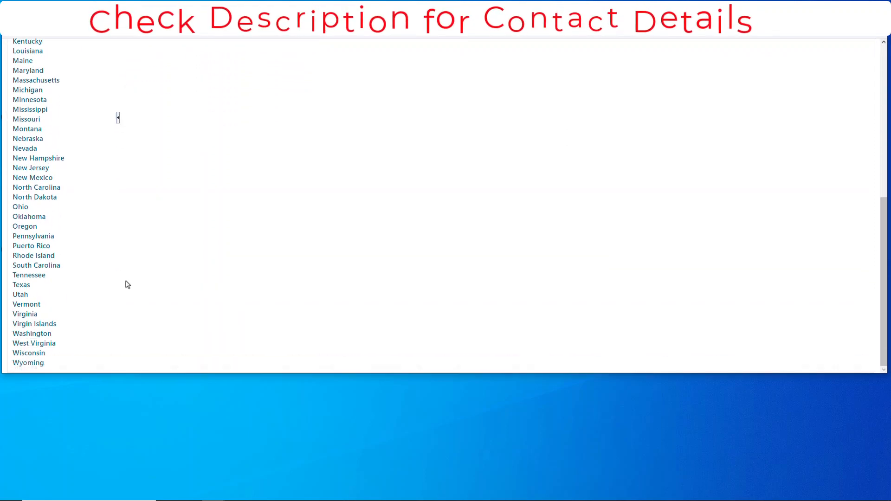
pyautogui.scroll(6, 102, 212)
pyautogui.click(773, 84)
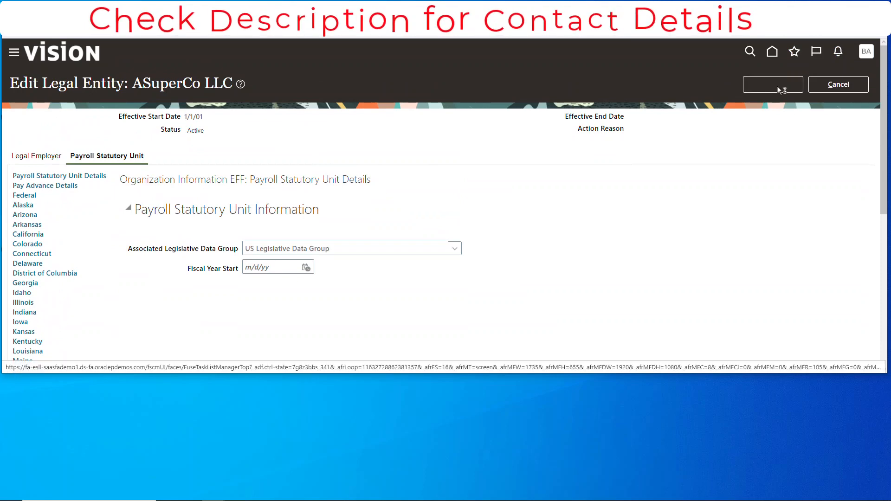
pyautogui.click(515, 221)
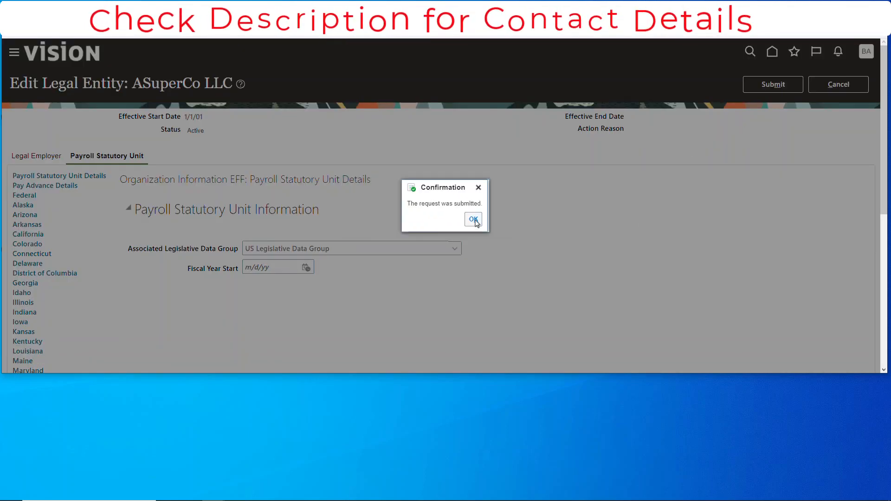
pyautogui.click(477, 220)
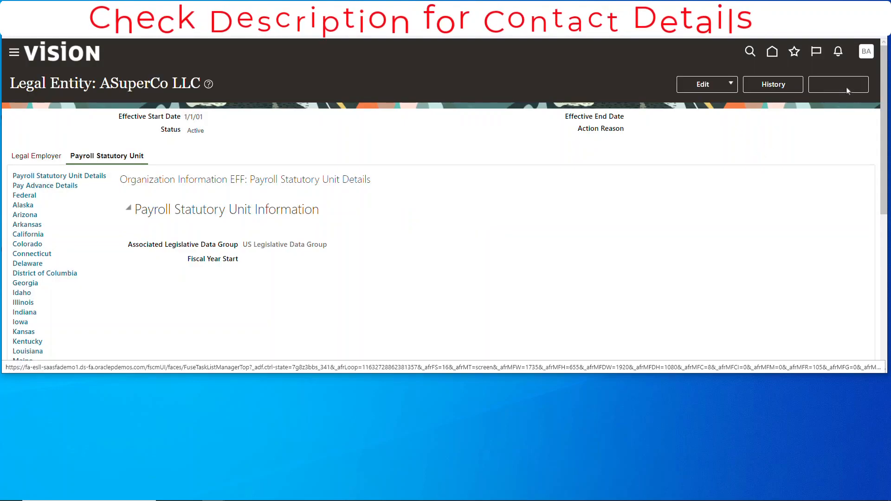
pyautogui.click(835, 89)
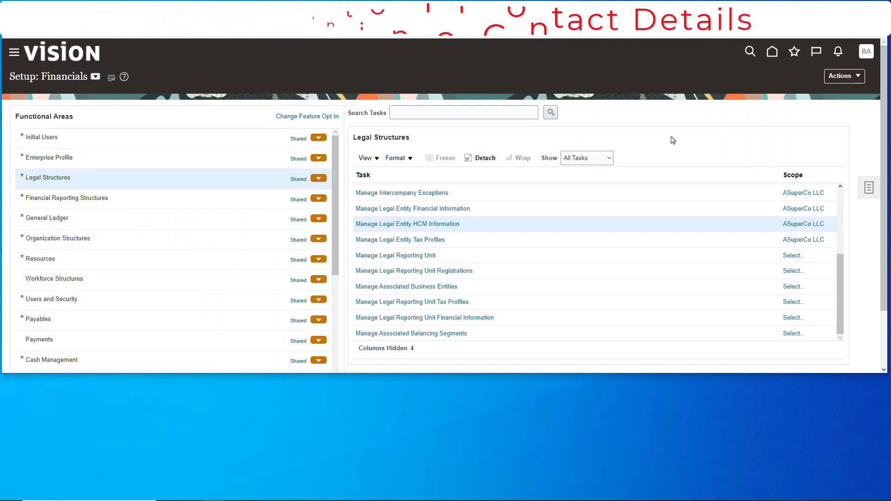
# Show all General Ledger tasks, open Assign Balancing Segment Values to Legal Entities, and continue to the ledger's legal entity assignment
pyautogui.click(102, 219)
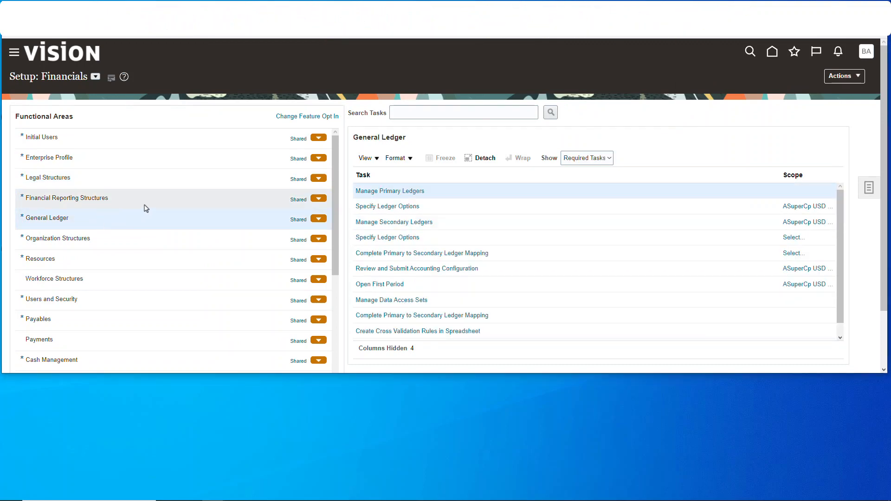
pyautogui.click(612, 166)
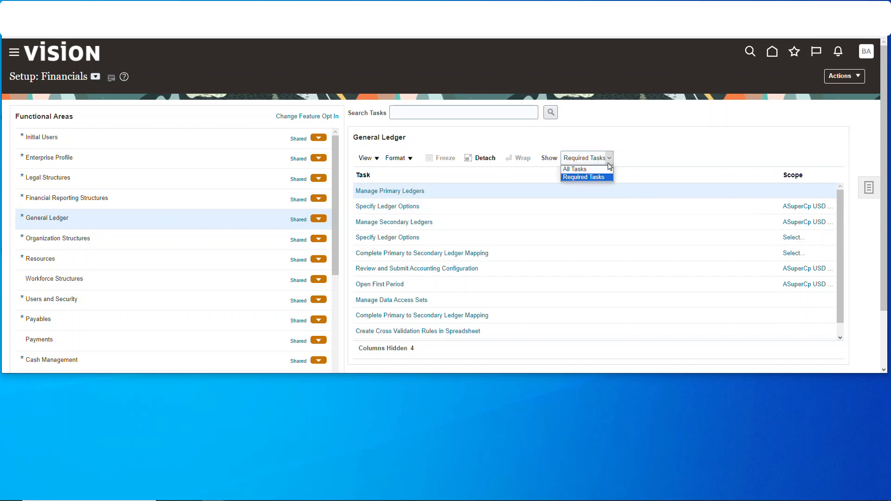
pyautogui.click(606, 169)
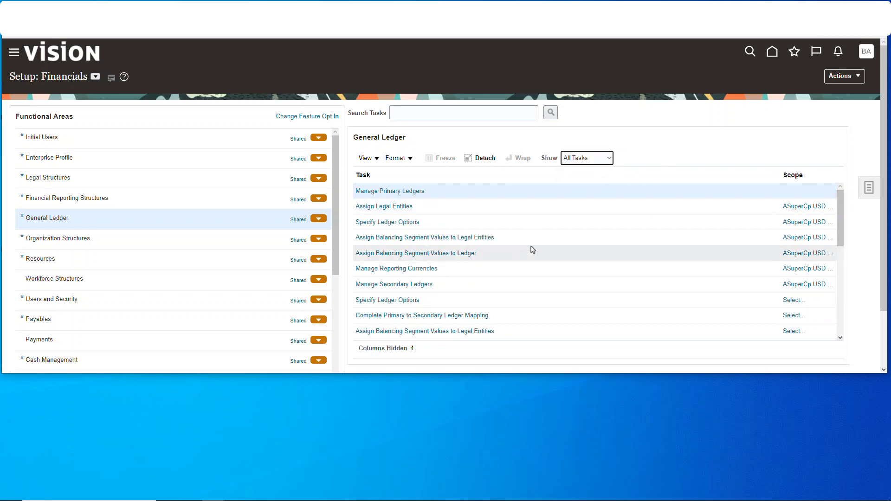
pyautogui.click(456, 238)
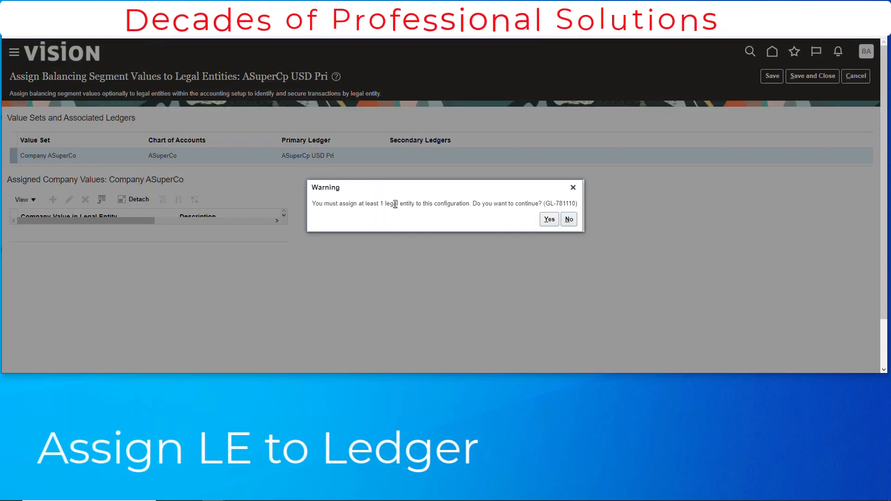
pyautogui.click(550, 220)
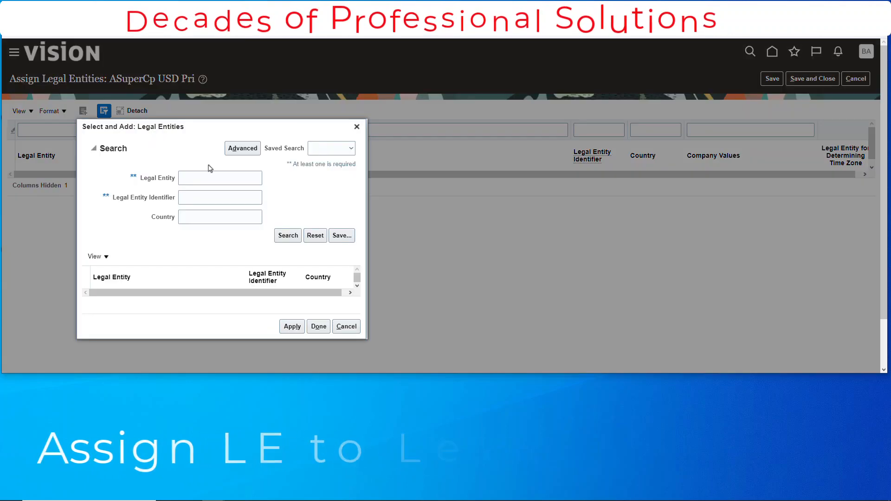
# Find legal entities starting with AS and assign ASuperCo LLC to the ledger ASuperCp USD Pri
pyautogui.click(211, 175)
pyautogui.write('AS')
pyautogui.click(288, 235)
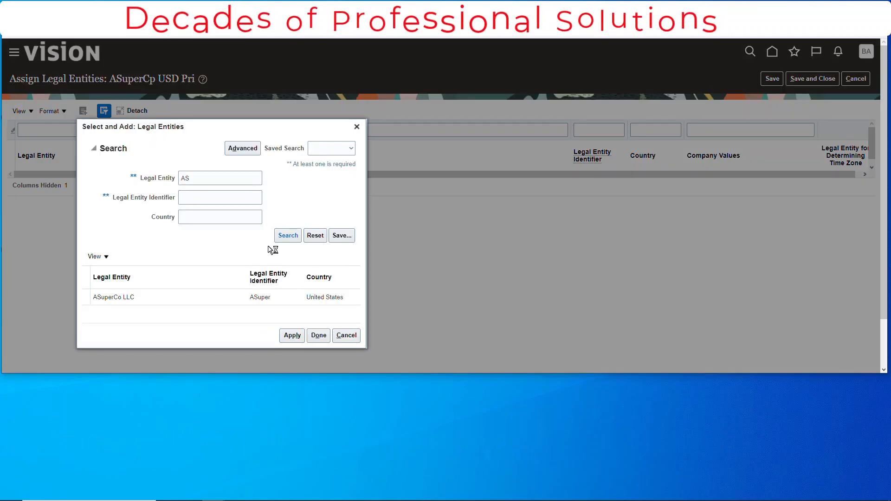
pyautogui.click(292, 336)
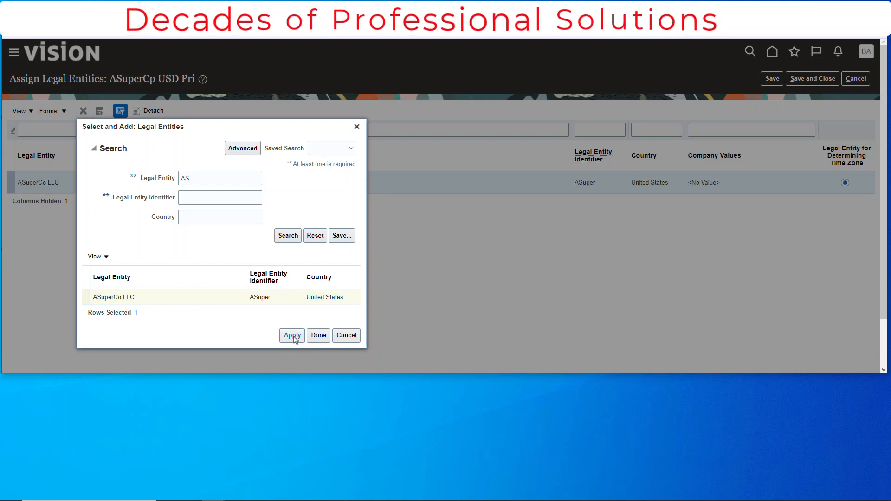
pyautogui.click(319, 336)
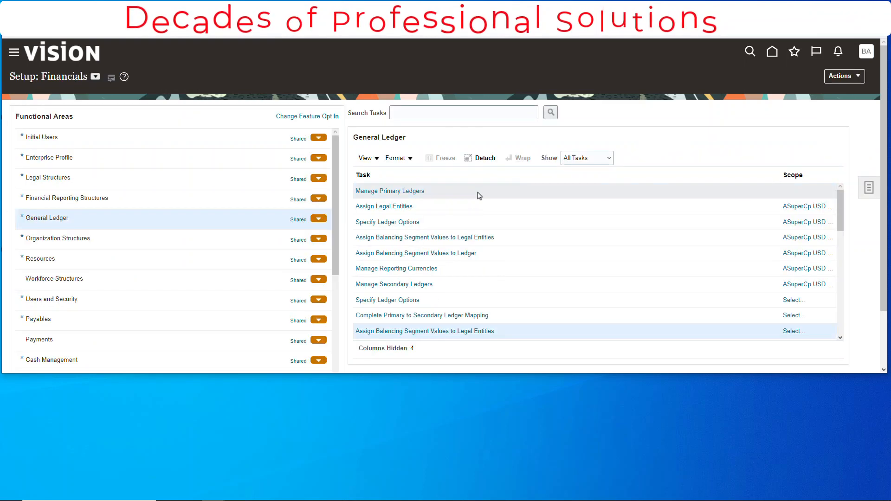
# Assign company value 1021 (ASuperCo US Distribution) to ASuperCo LLC in the legal entity balancing segment values
pyautogui.click(439, 239)
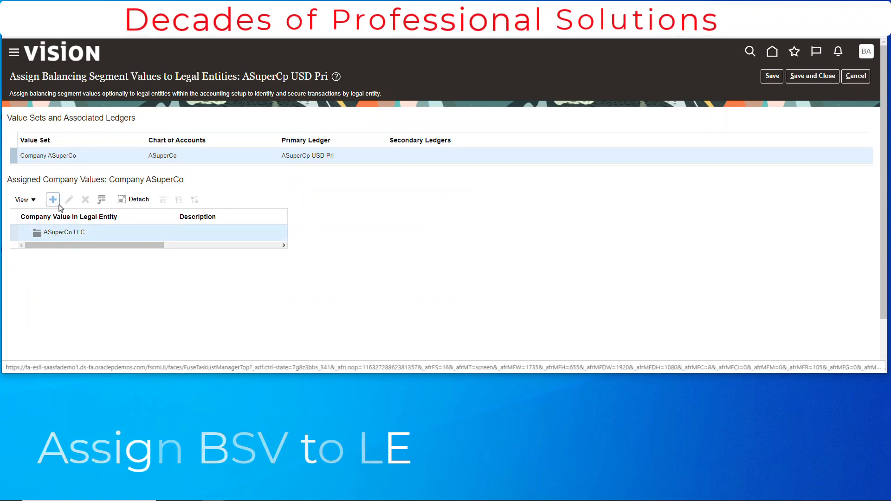
pyautogui.click(53, 200)
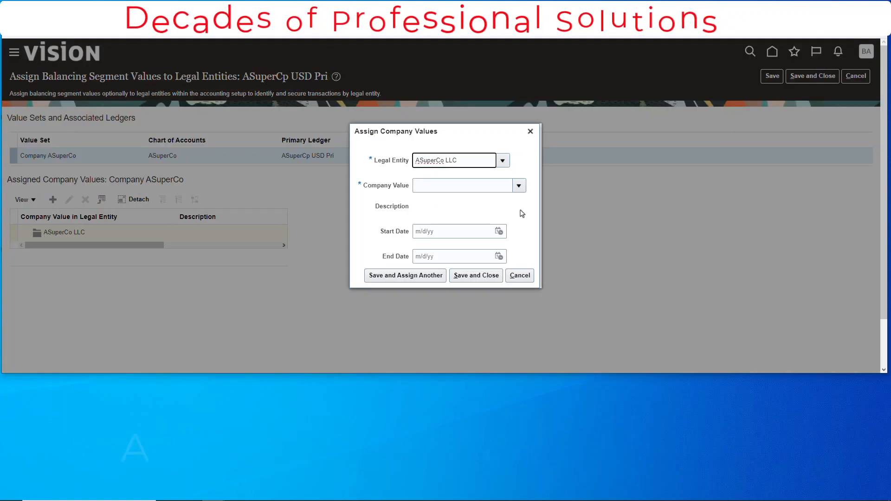
pyautogui.click(517, 187)
pyautogui.write('1021')
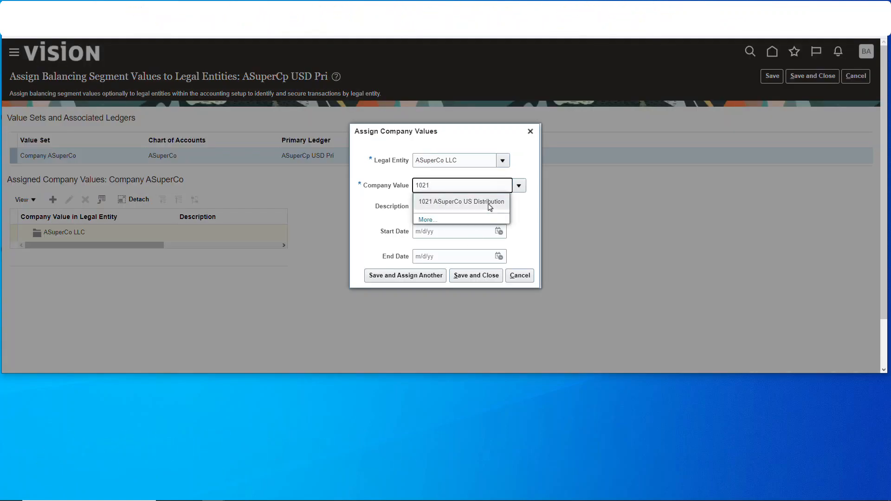
pyautogui.click(488, 203)
pyautogui.click(469, 277)
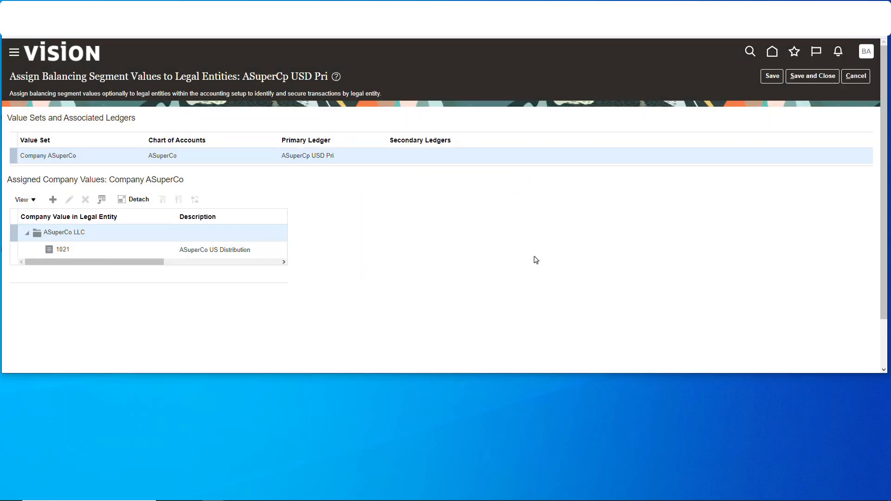
# Save the balancing segment assignments and submit the accounting configuration for the ledger ASuperCp USD Pri
pyautogui.click(813, 77)
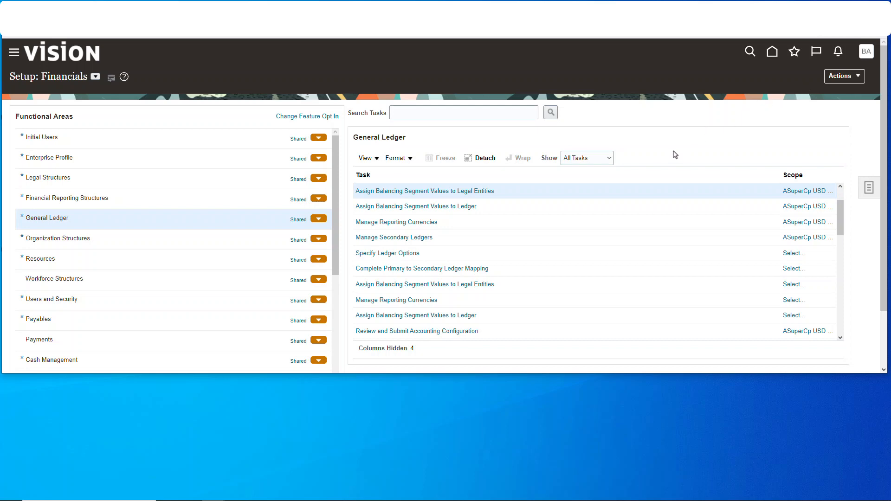
pyautogui.click(465, 331)
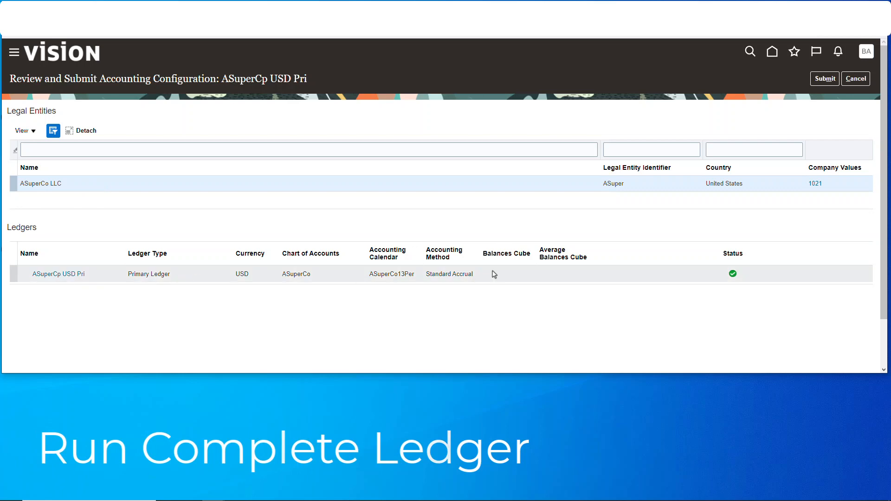
pyautogui.click(825, 81)
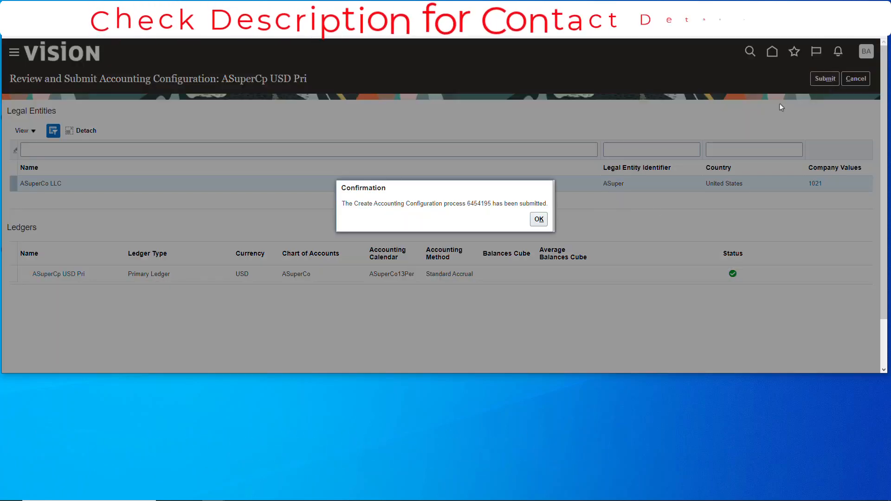
pyautogui.doubleClick(479, 204)
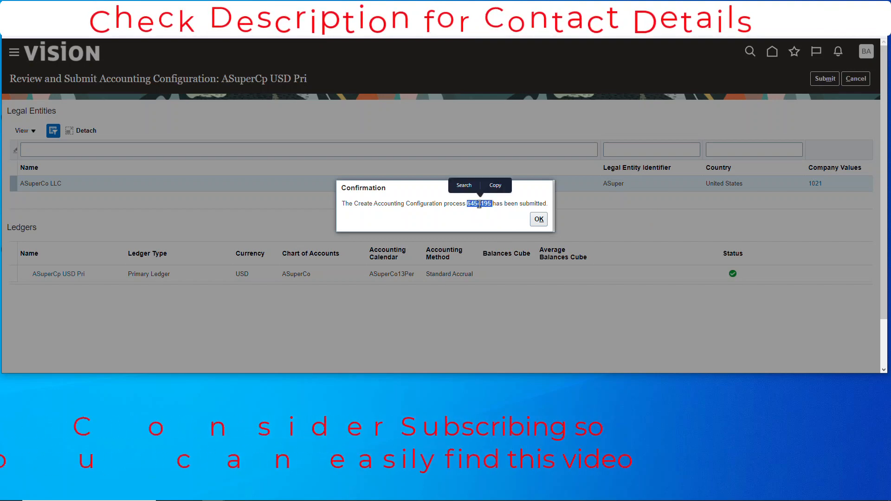
pyautogui.click(537, 220)
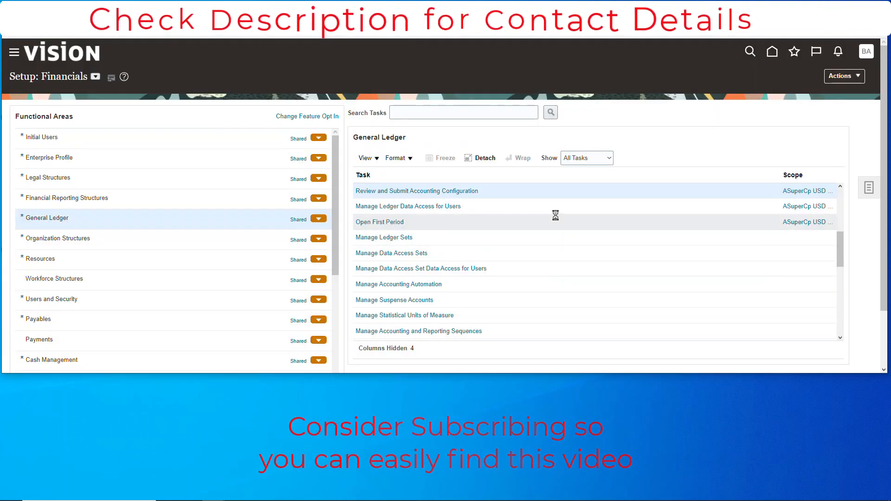
# Open Scheduled Processes and refresh the list to check the progress of the submitted accounting configuration process
pyautogui.click(17, 55)
pyautogui.scroll(-5, 56, 279)
pyautogui.click(56, 297)
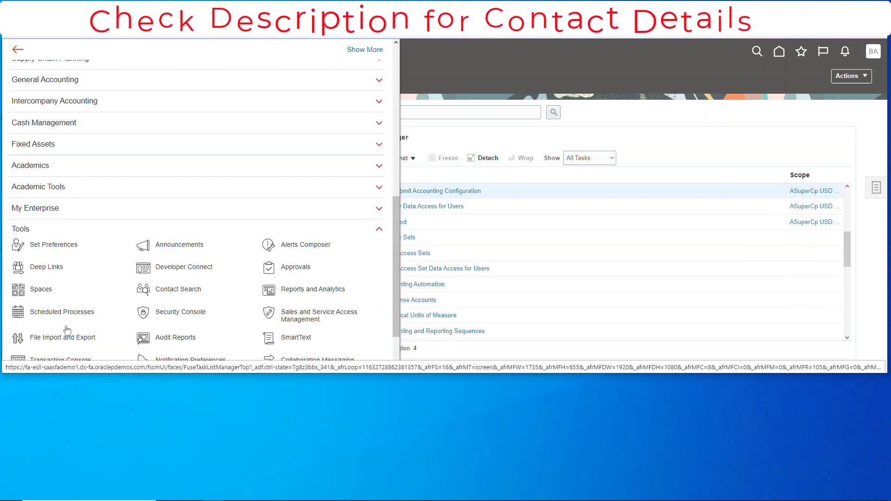
pyautogui.click(88, 313)
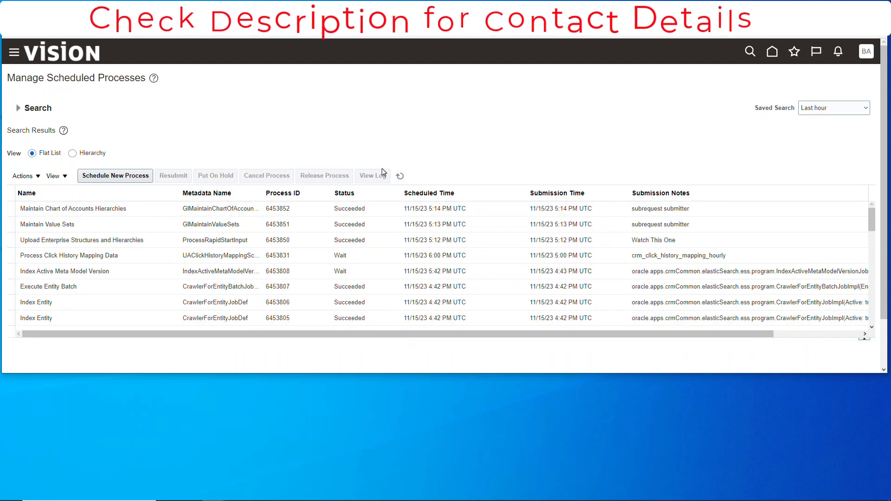
pyautogui.click(396, 175)
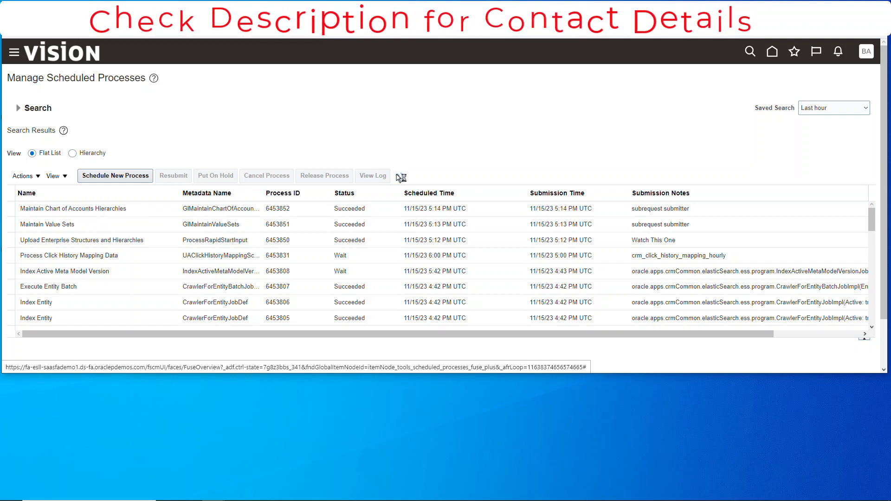
pyautogui.click(398, 177)
pyautogui.click(369, 207)
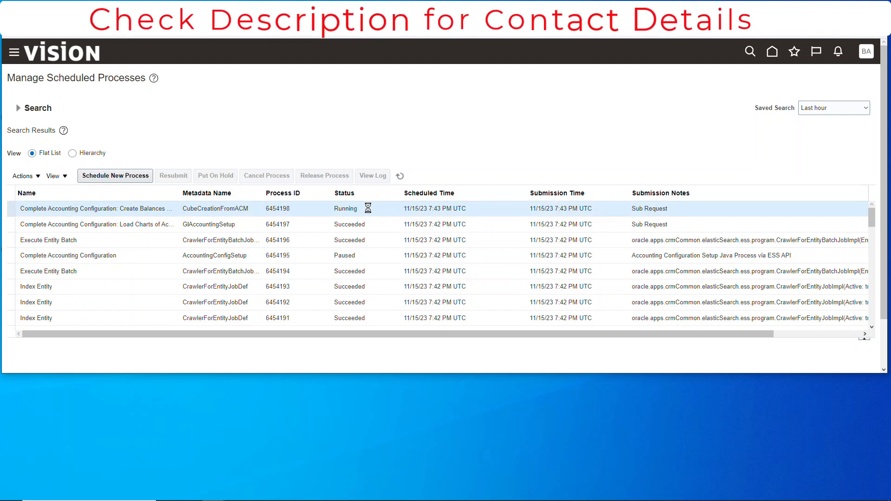
pyautogui.click(398, 178)
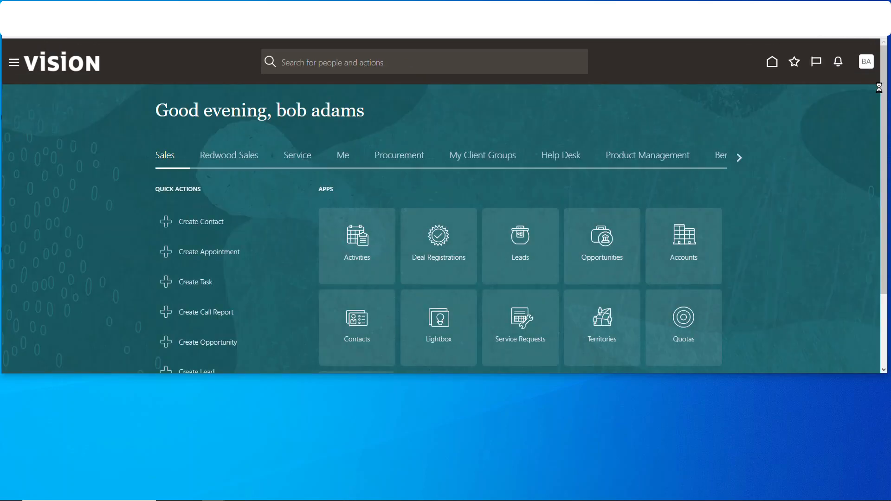
# Sign out of the application, sign back in, and open Setup and Maintenance
pyautogui.click(869, 68)
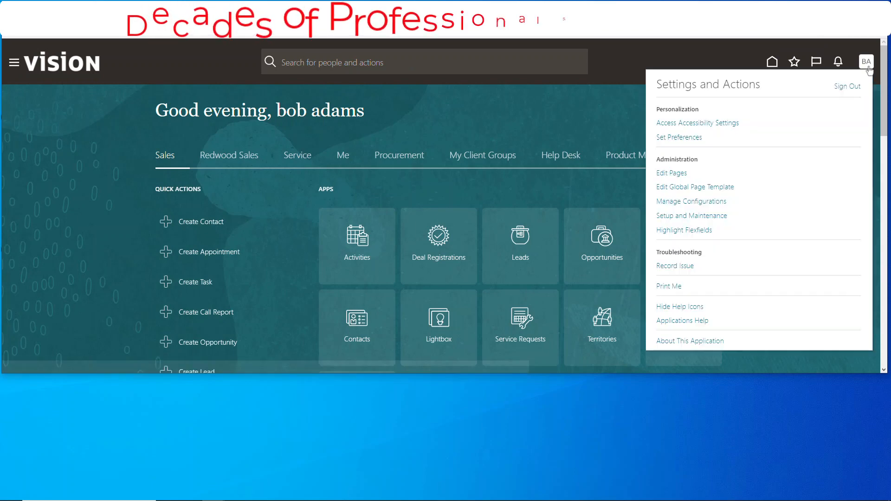
pyautogui.click(846, 85)
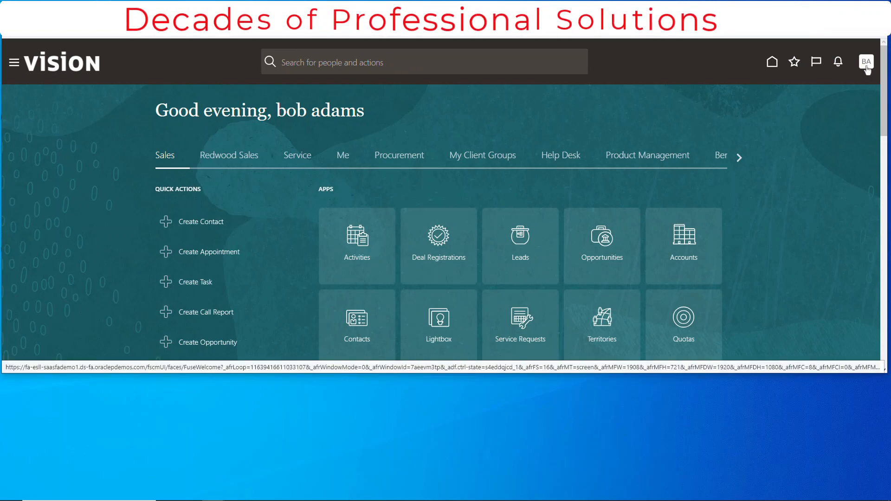
pyautogui.click(865, 63)
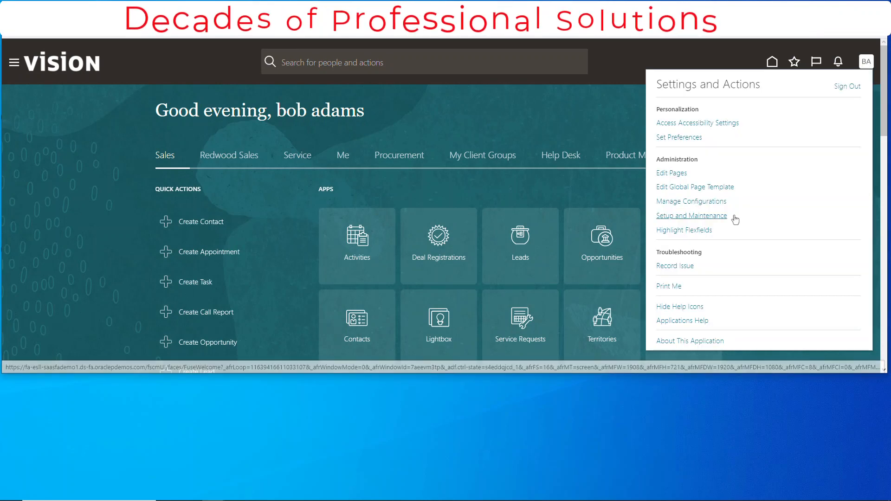
pyautogui.click(717, 216)
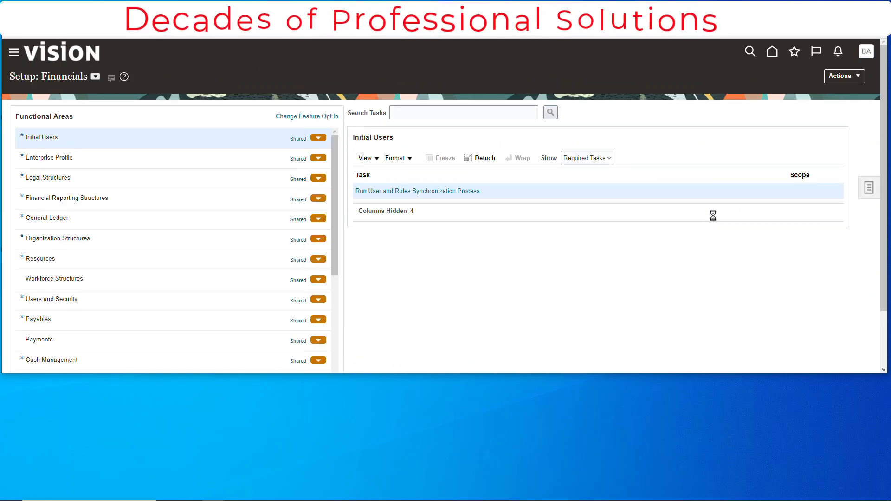
# Search the setup tasks for Manage Data Access and open Manage Data Access Set Data Access for Users under General Ledger
pyautogui.click(440, 112)
pyautogui.write('Manage Data Acces')
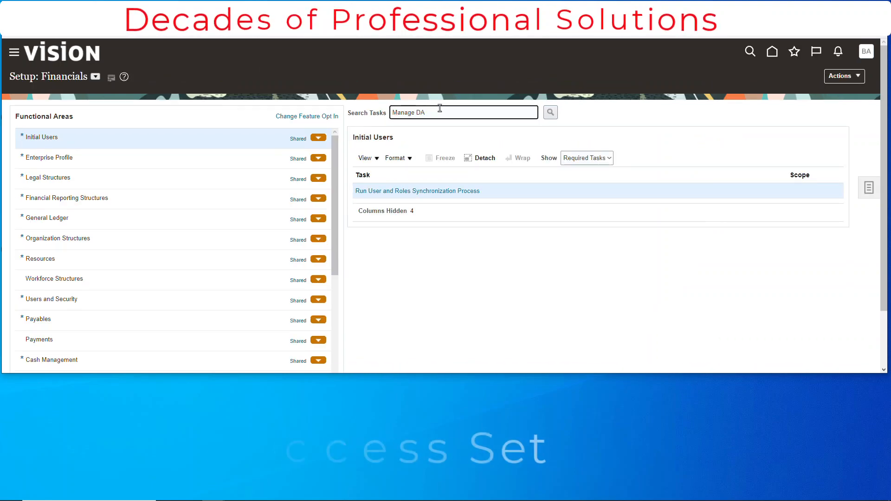
pyautogui.write('s')
pyautogui.click(547, 117)
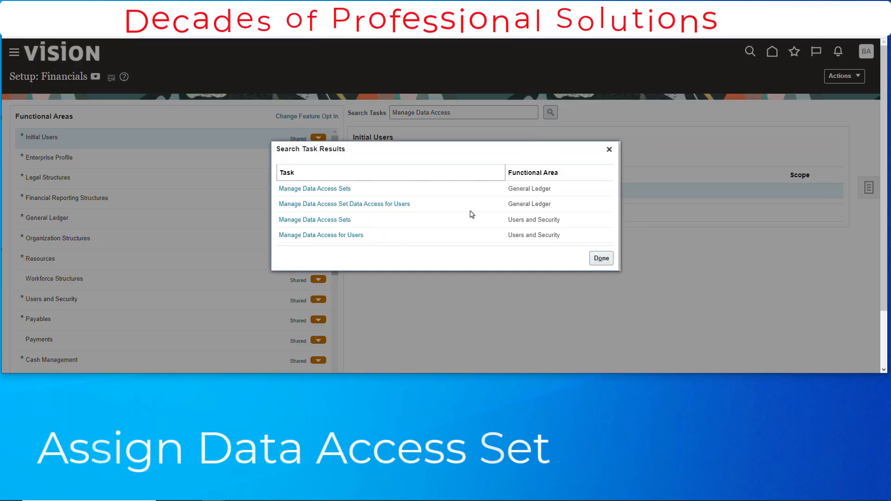
pyautogui.click(404, 204)
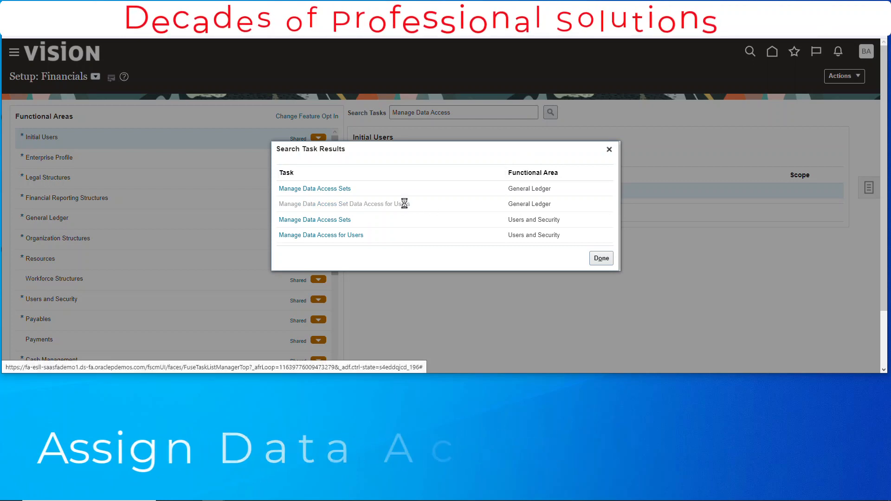
pyautogui.click(458, 191)
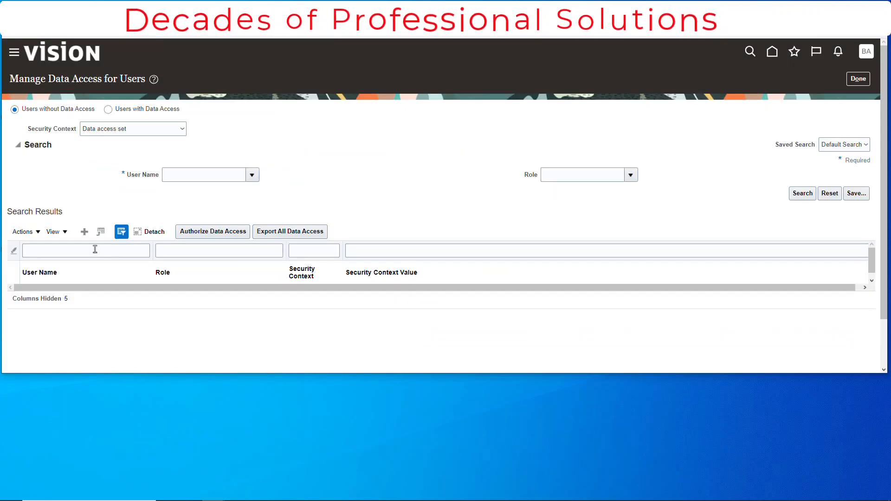
# Add a user data access row with the user's name, the role starting with General Ac, and the Data access set security context
pyautogui.click(84, 232)
pyautogui.write('b')
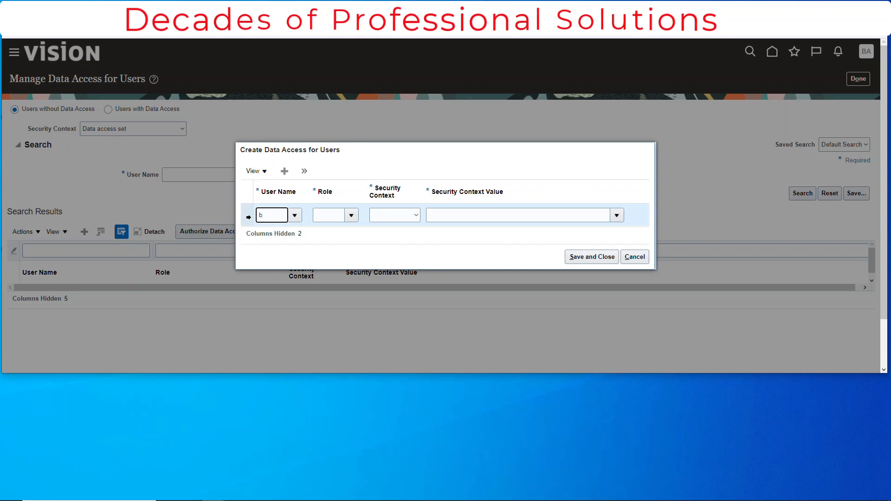
pyautogui.write('ob.a')
pyautogui.click(278, 248)
pyautogui.click(352, 218)
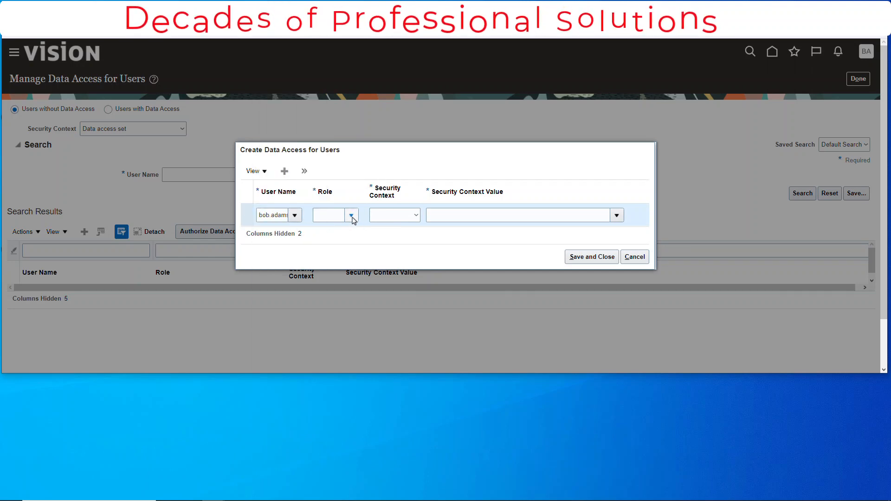
pyautogui.click(361, 260)
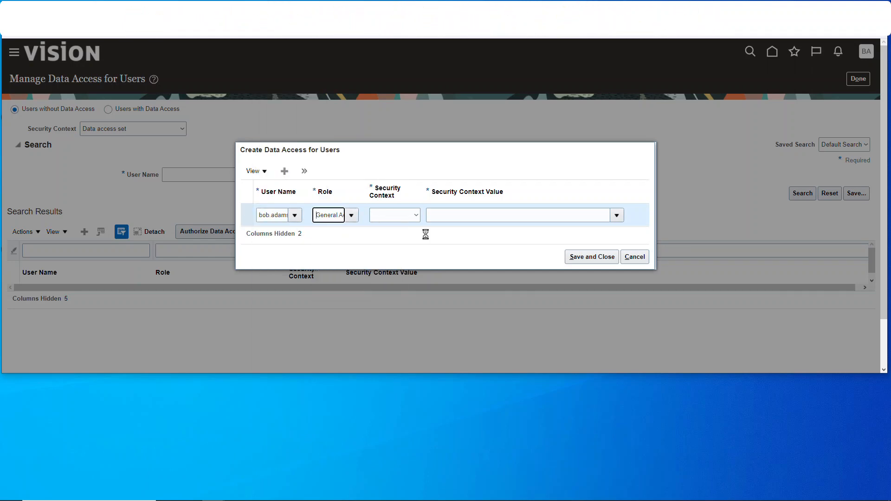
pyautogui.click(416, 215)
pyautogui.click(392, 231)
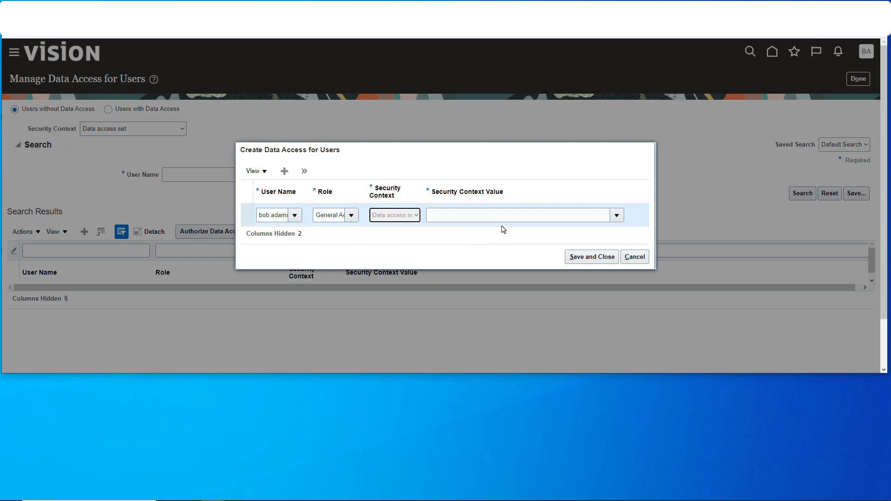
# Set the security context value to ASuperCp USD Pri, save the user's data access, and return to the setup task list
pyautogui.click(519, 221)
pyautogui.write('AS')
pyautogui.click(465, 325)
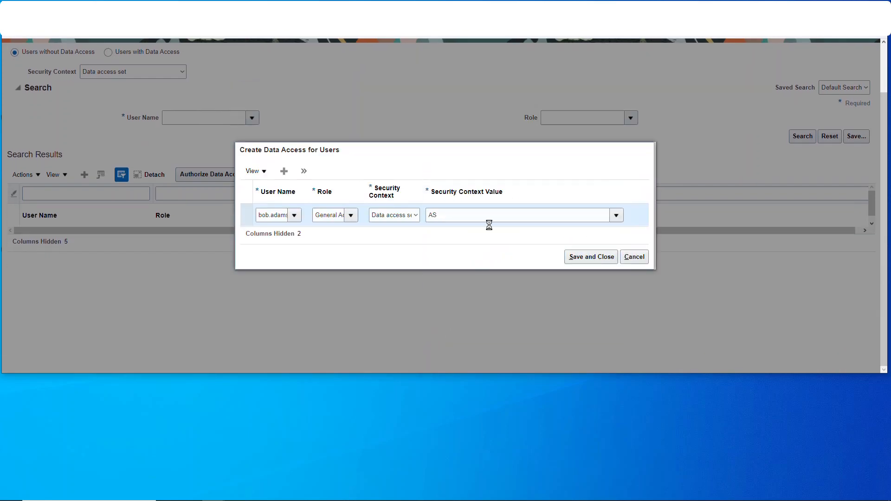
pyautogui.click(485, 214)
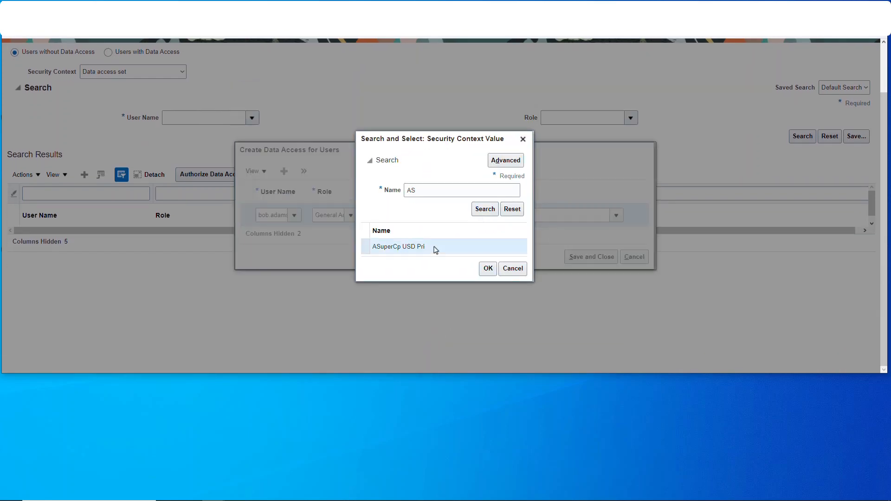
pyautogui.click(488, 269)
pyautogui.click(590, 258)
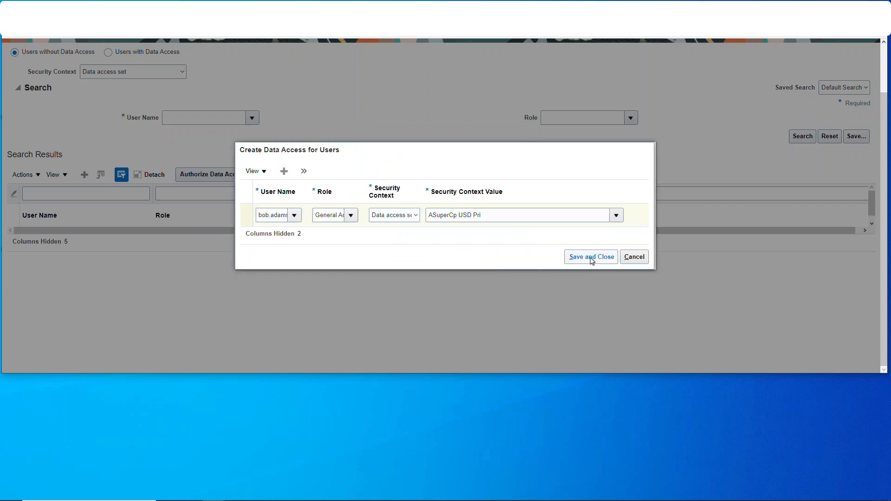
pyautogui.scroll(2, 682, 210)
pyautogui.click(859, 78)
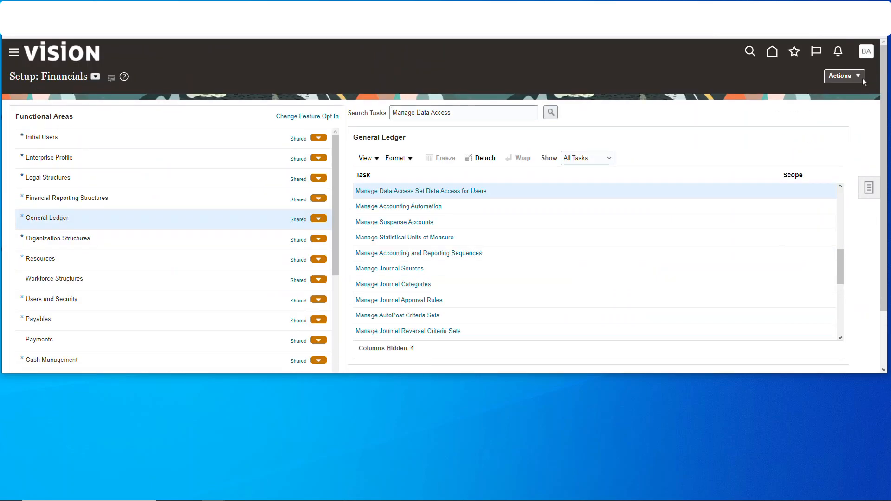
# Open Period Close from the General Accounting home page and choose accounting period Jan-22 for ASuperCp USD Pri
pyautogui.click(765, 56)
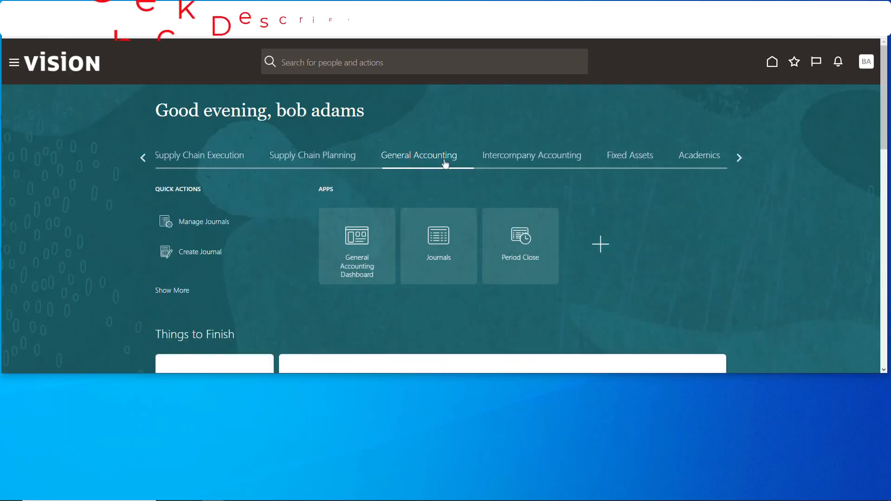
pyautogui.click(522, 237)
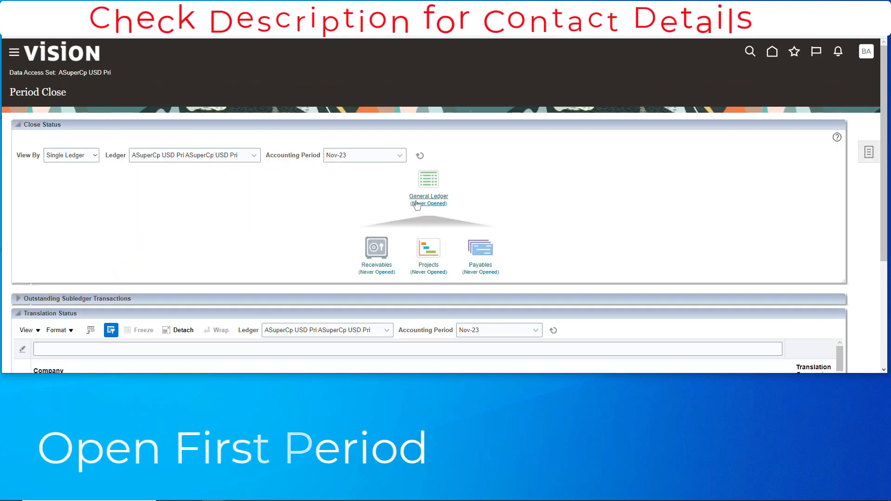
pyautogui.click(399, 155)
pyautogui.scroll(-7, 353, 204)
pyautogui.click(353, 231)
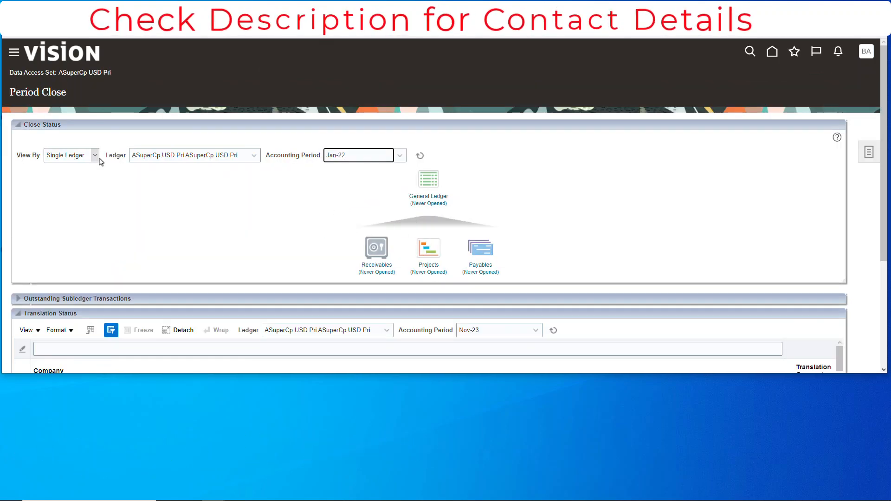
# Open Jan-22 as the first General Ledger period for ASuperCp USD Pri and refresh the period statuses
pyautogui.click(439, 207)
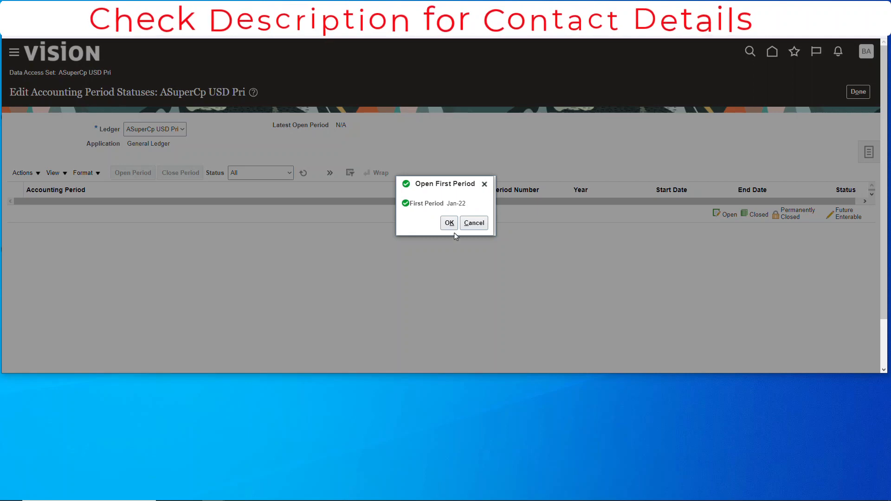
pyautogui.click(449, 223)
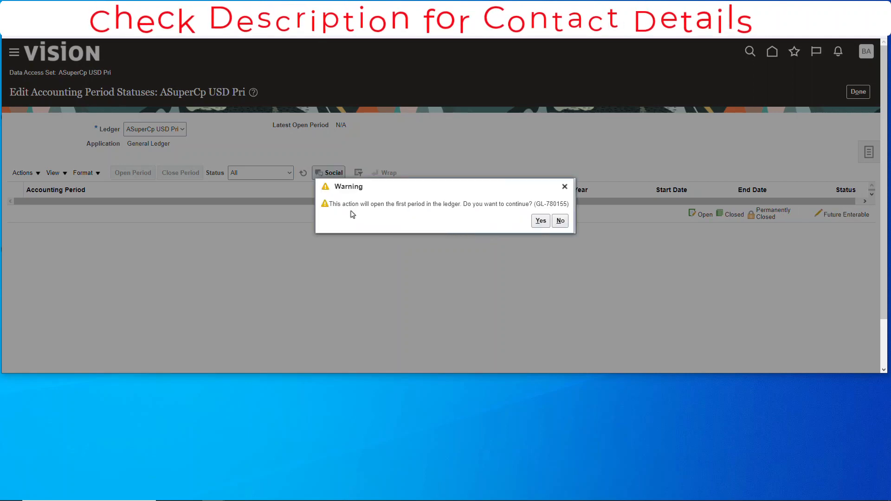
pyautogui.click(541, 221)
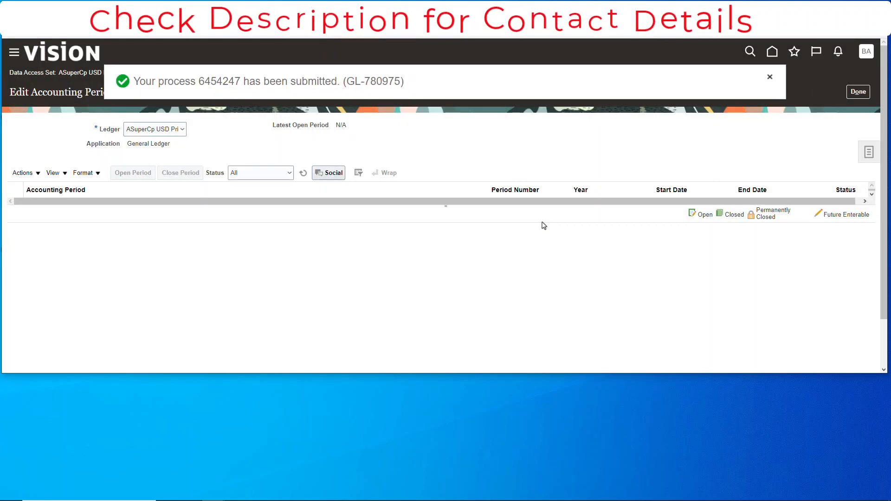
pyautogui.click(302, 175)
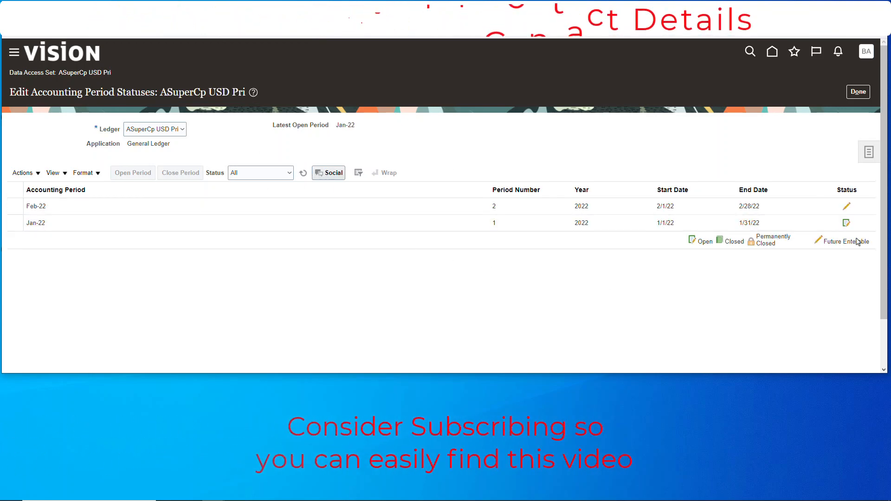
# Finish editing the accounting period statuses and open the Journals work area from the home page
pyautogui.click(860, 93)
pyautogui.click(770, 53)
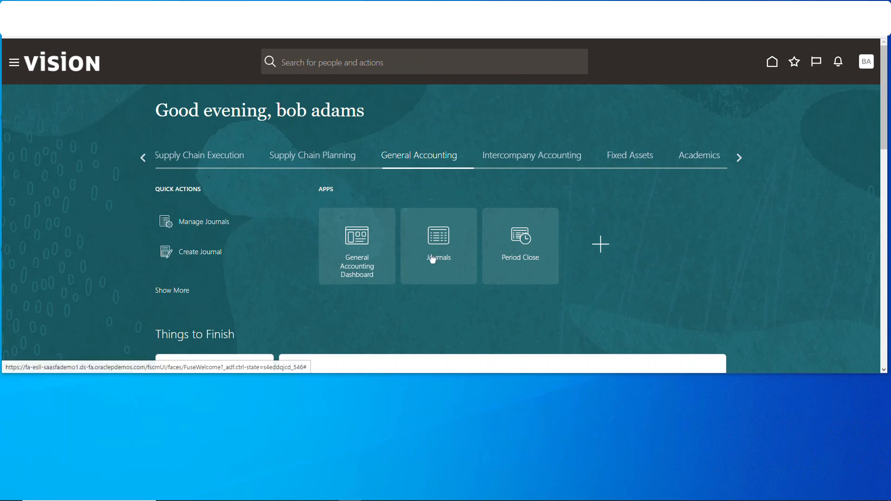
pyautogui.click(431, 244)
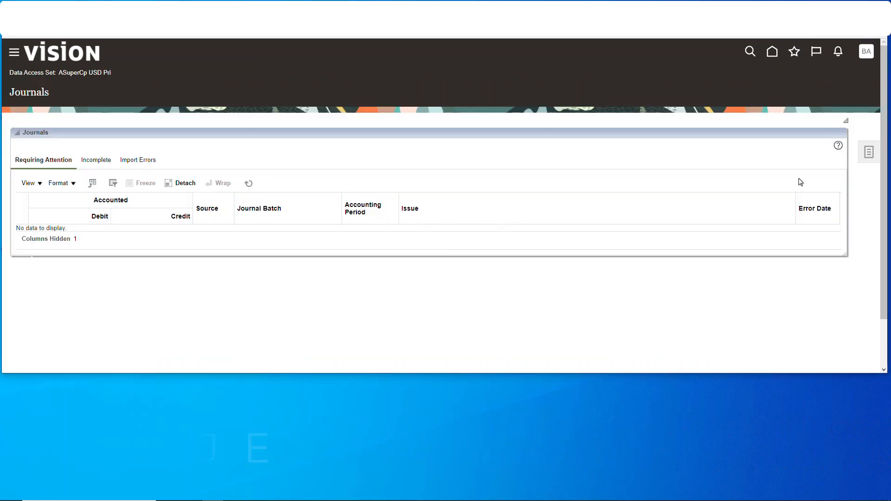
# Create a new journal from the Journals tasks, naming the batch Batch1 and the journal Journal1
pyautogui.click(866, 152)
pyautogui.click(776, 97)
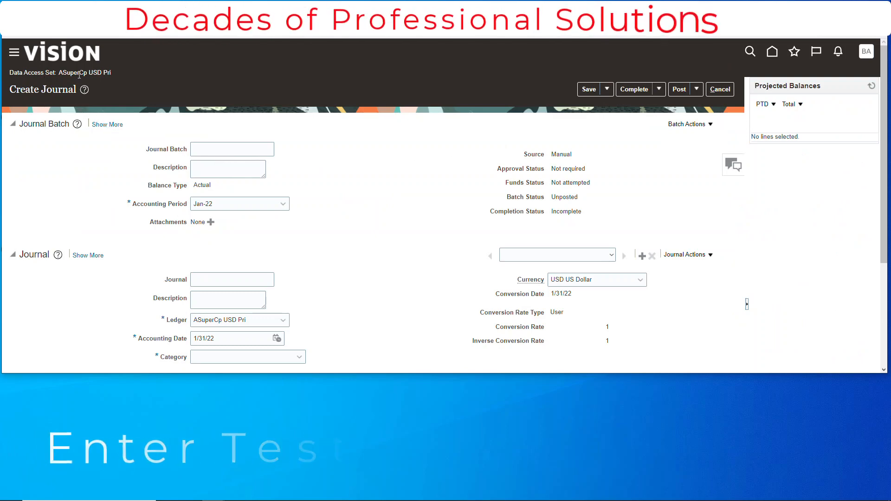
pyautogui.click(222, 152)
pyautogui.write('Batch1')
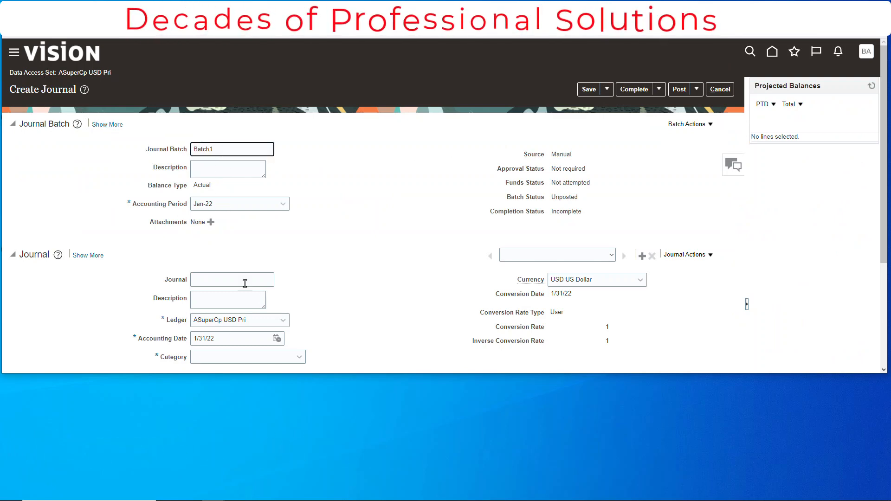
pyautogui.click(245, 283)
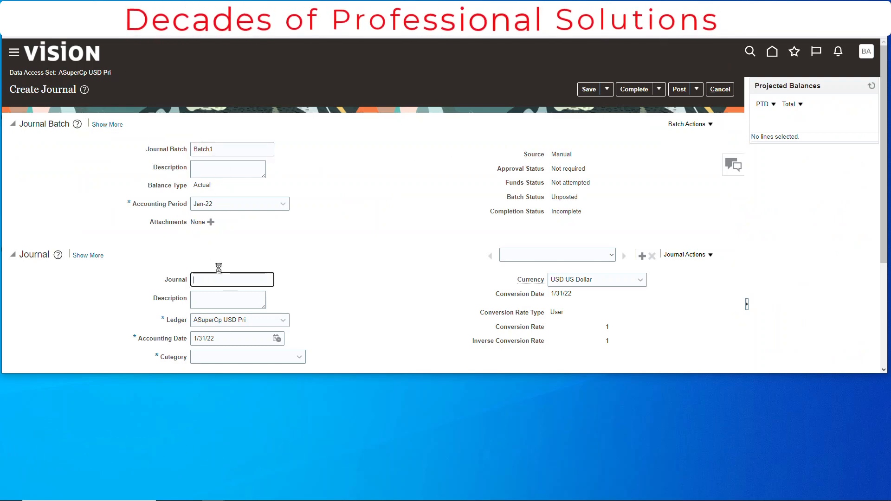
pyautogui.write('Journal1')
pyautogui.click(435, 211)
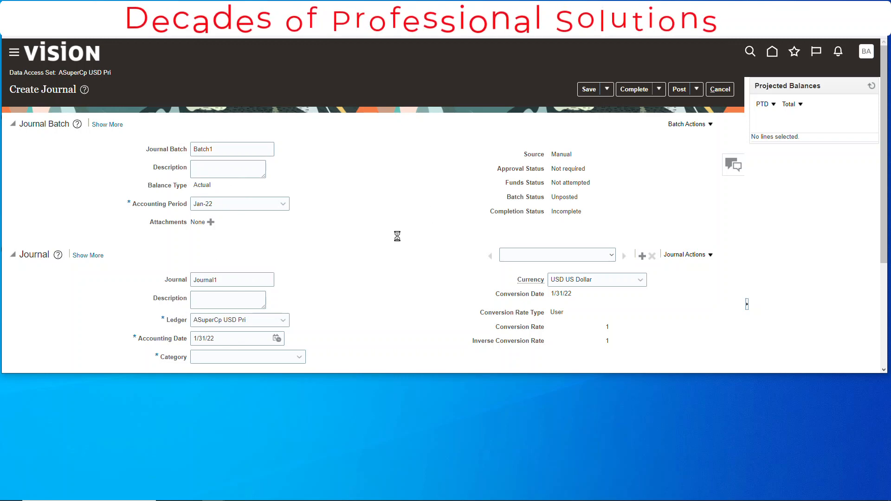
# Set the category of Journal1 to Adjustment
pyautogui.scroll(-3, 390, 249)
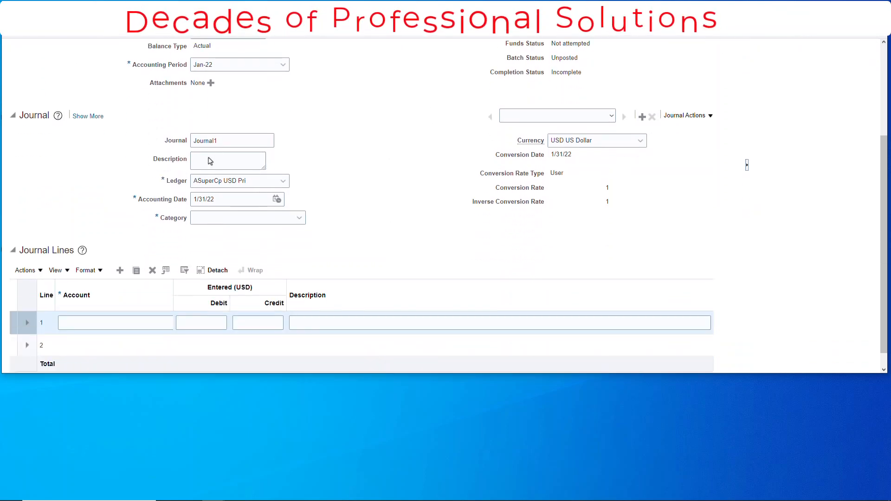
pyautogui.click(299, 223)
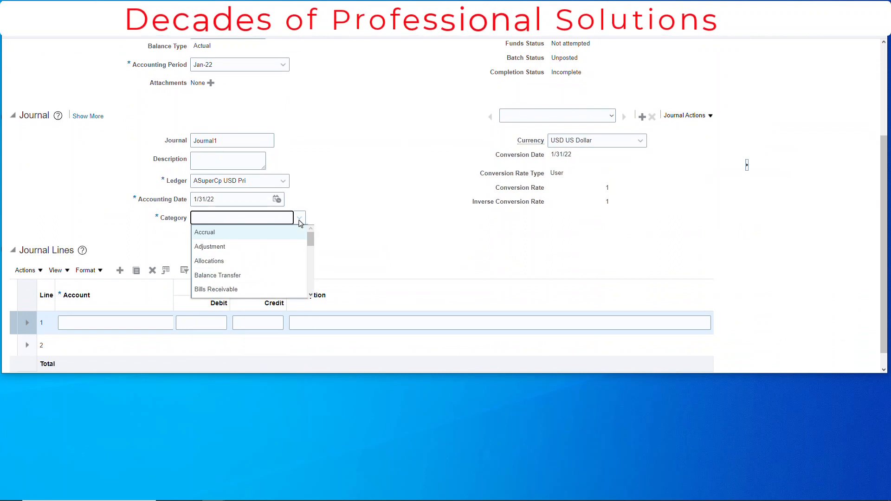
pyautogui.click(241, 248)
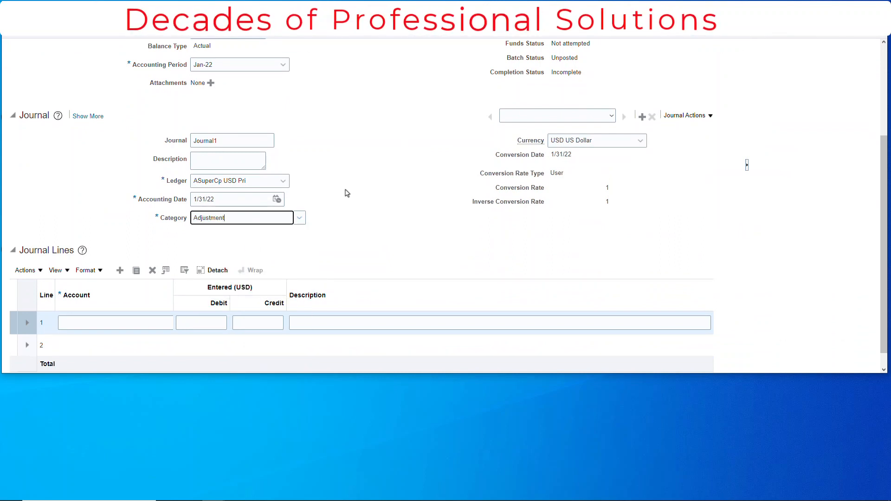
pyautogui.click(318, 200)
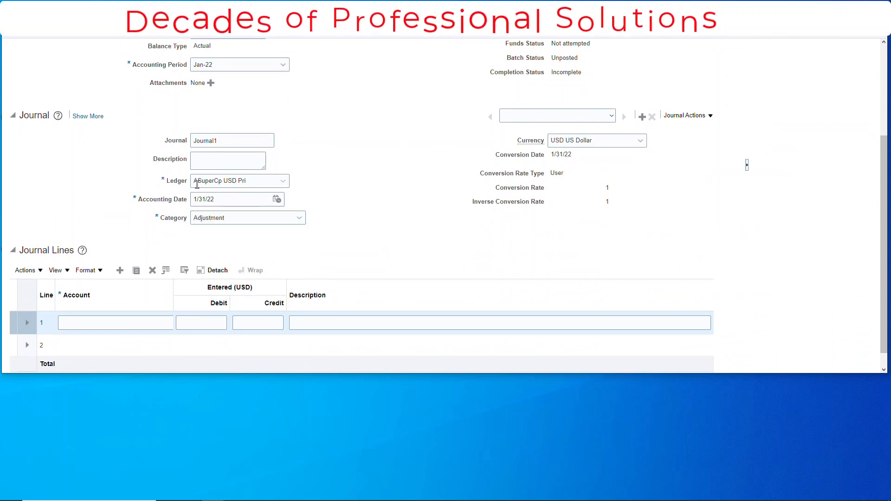
# Set the account of journal line 1 to company 1021, account 30101, cost center 0000 and InterCo 0000
pyautogui.scroll(-1, 329, 243)
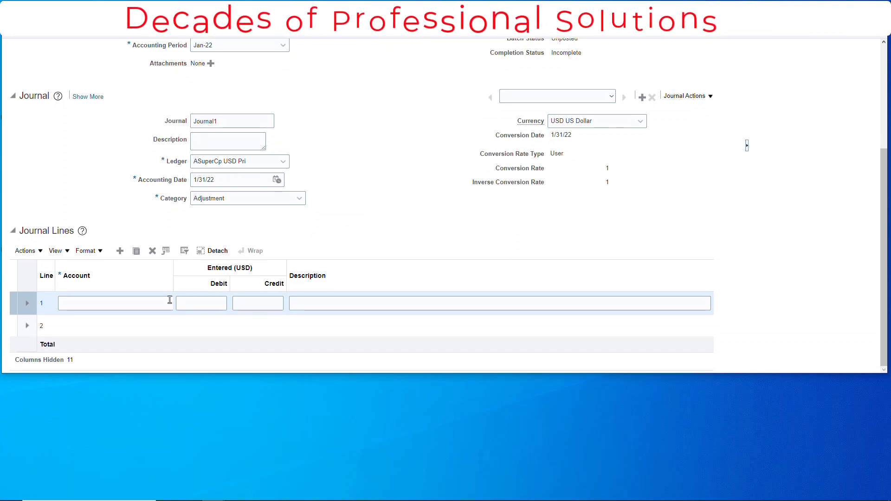
pyautogui.click(149, 302)
pyautogui.write('1021-')
pyautogui.press('Tab')
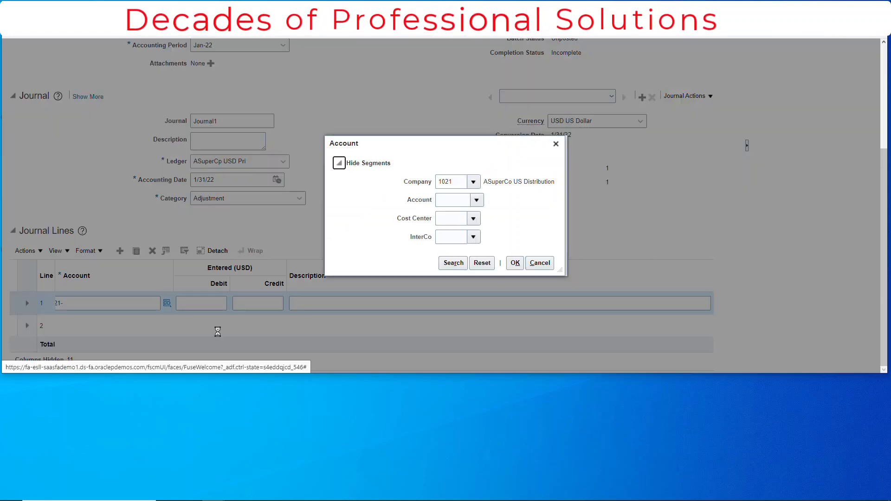
pyautogui.click(459, 202)
pyautogui.write('3')
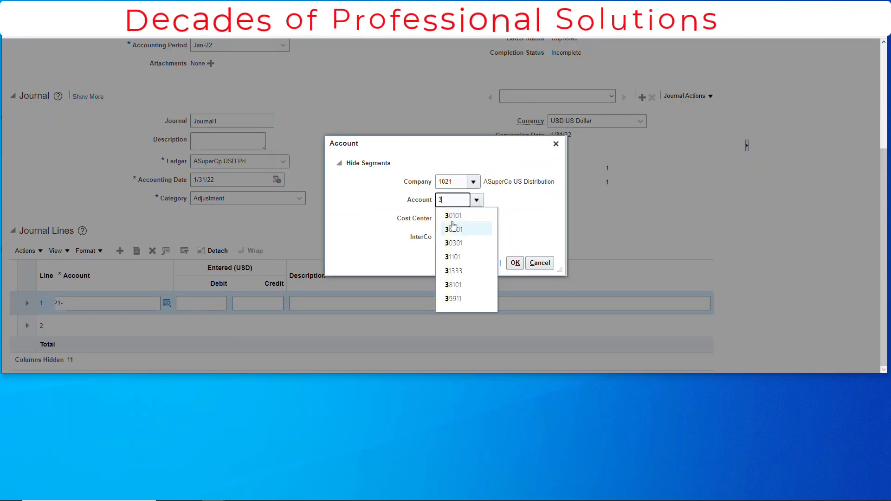
pyautogui.click(487, 214)
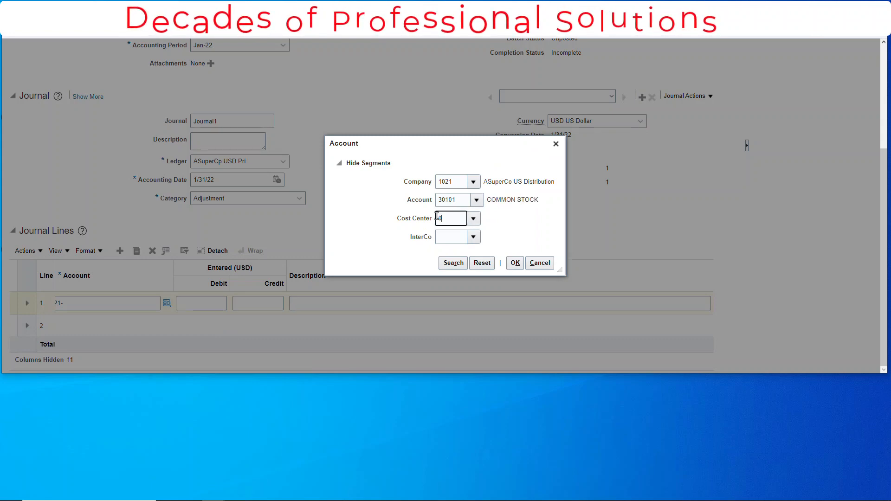
pyautogui.click(456, 237)
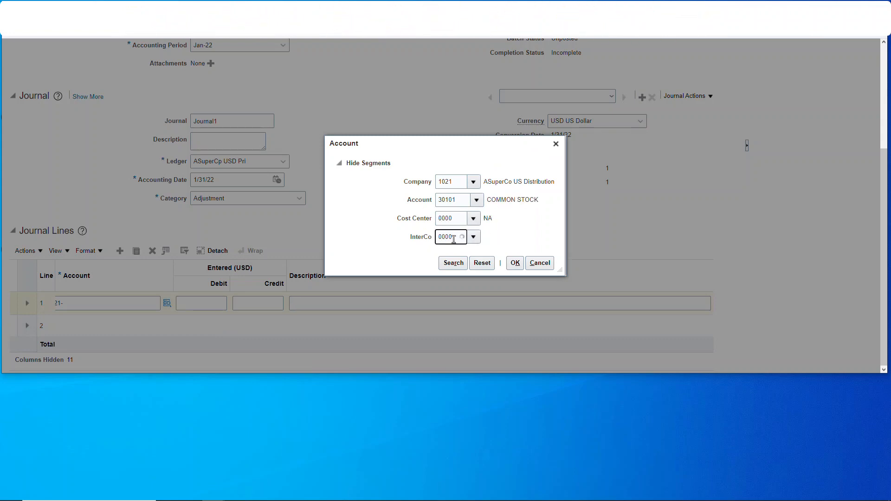
pyautogui.click(458, 250)
pyautogui.click(516, 263)
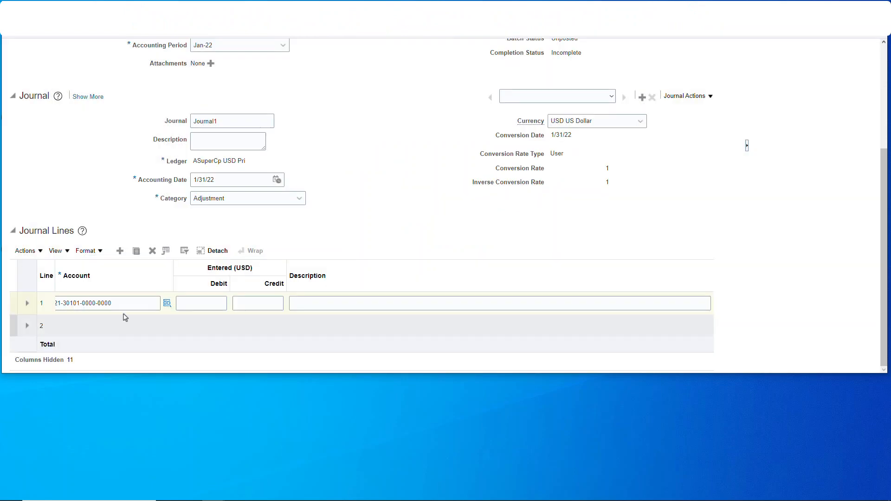
# Copy line 1's account combination to journal line 2 and change its account segment to 10511
pyautogui.tripleClick(106, 304)
pyautogui.hotkey('ctrl', 'c')
pyautogui.click(95, 327)
pyautogui.hotkey('ctrl', 'v')
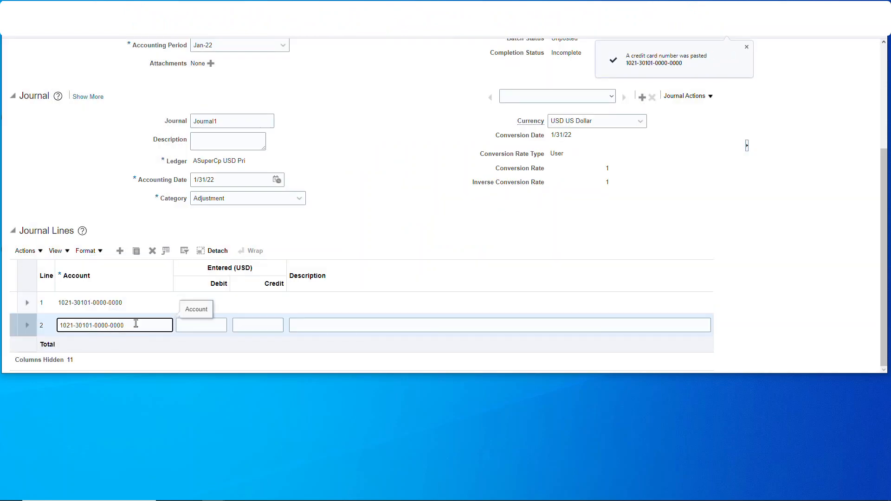
pyautogui.click(168, 325)
pyautogui.write('10511')
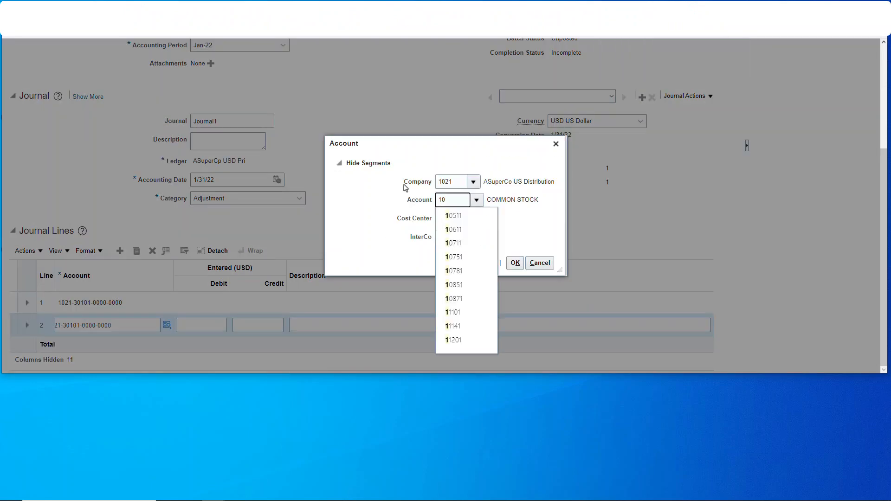
pyautogui.click(516, 202)
pyautogui.click(515, 263)
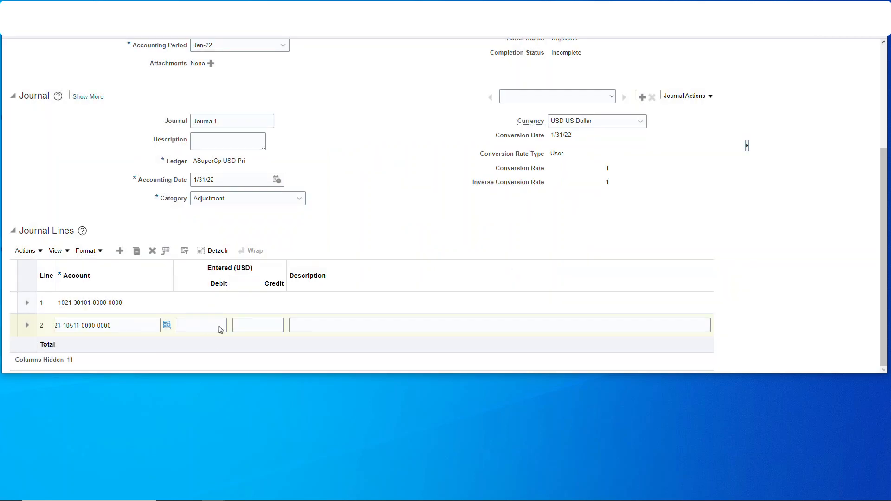
# Enter a debit of 1,000,000 USD on journal line 2 and a matching credit of 1,000,000 USD on line 1
pyautogui.click(218, 327)
pyautogui.write('1,000,000')
pyautogui.click(255, 304)
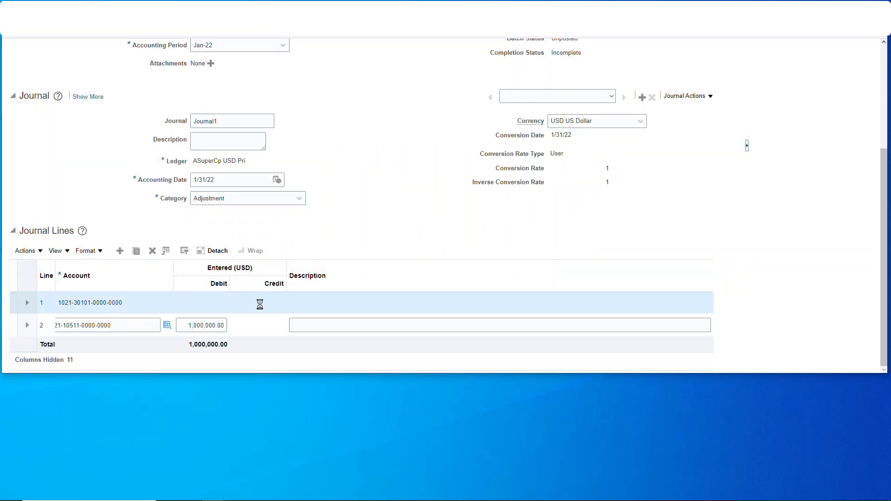
pyautogui.write('1000000')
pyautogui.press('Tab')
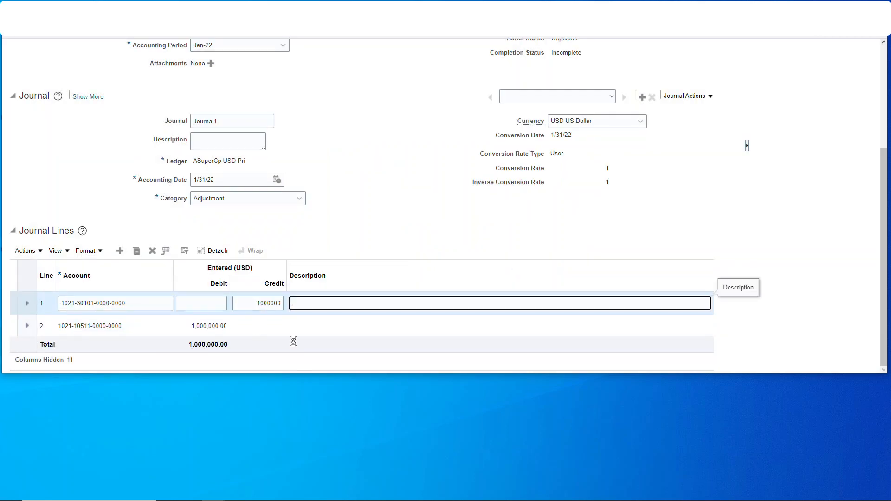
# Save the journal, post it, and return to the Journals work area
pyautogui.scroll(3, 541, 246)
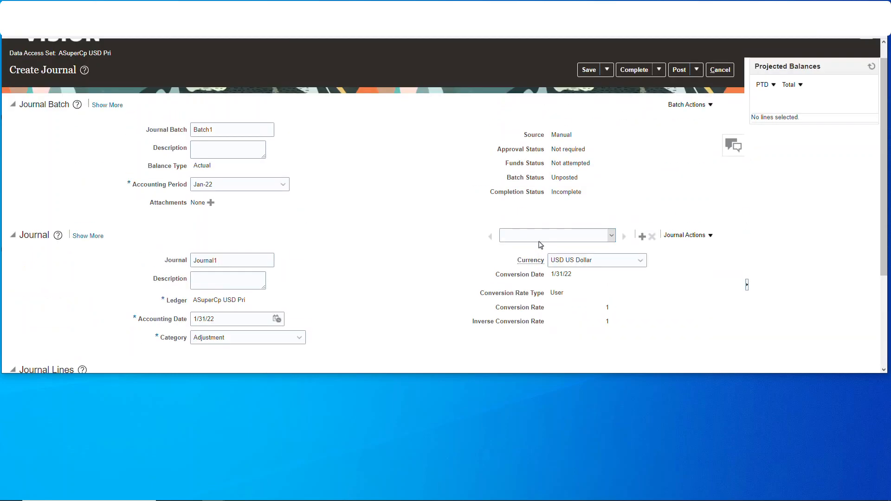
pyautogui.scroll(-2, 449, 268)
pyautogui.scroll(2, 466, 247)
pyautogui.scroll(1, 466, 245)
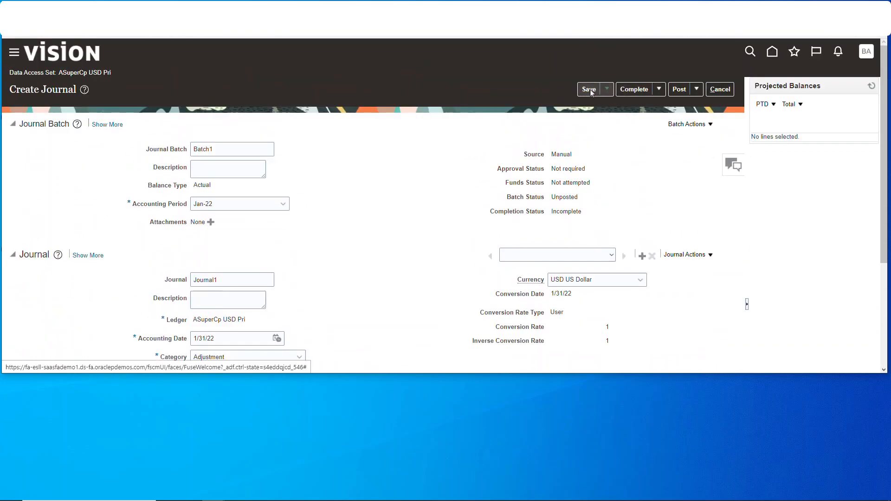
pyautogui.click(590, 89)
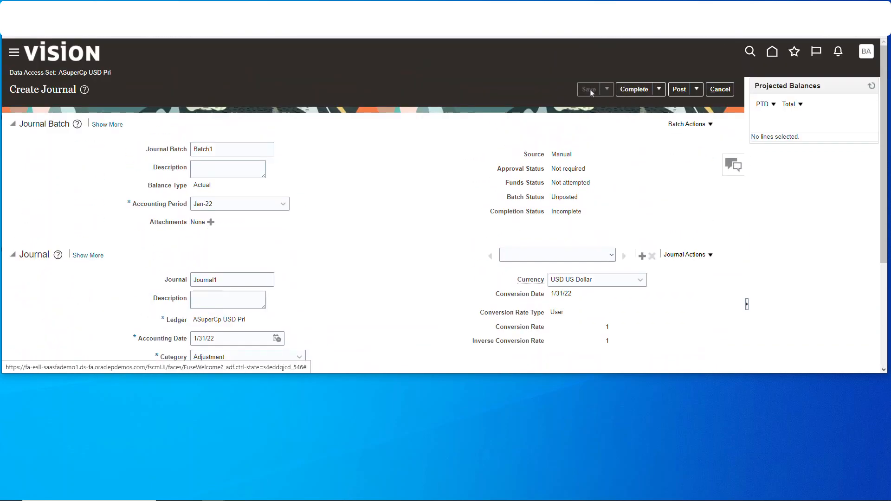
pyautogui.click(684, 91)
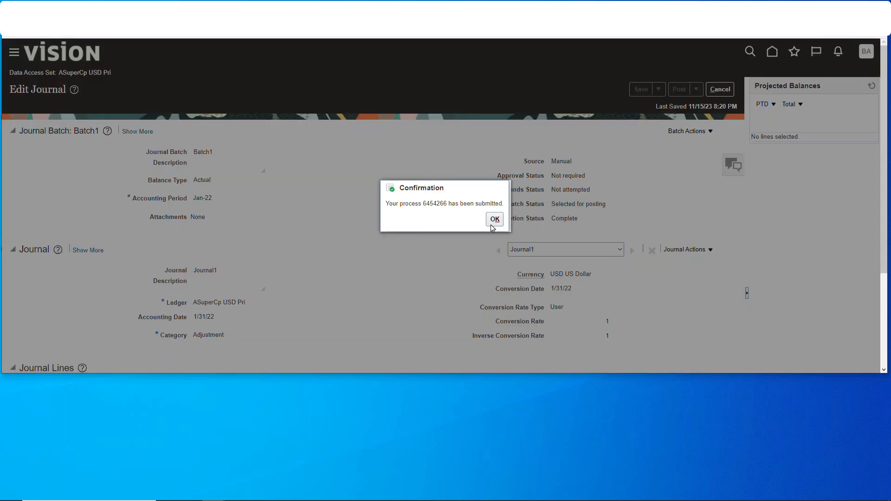
pyautogui.click(494, 227)
pyautogui.click(720, 89)
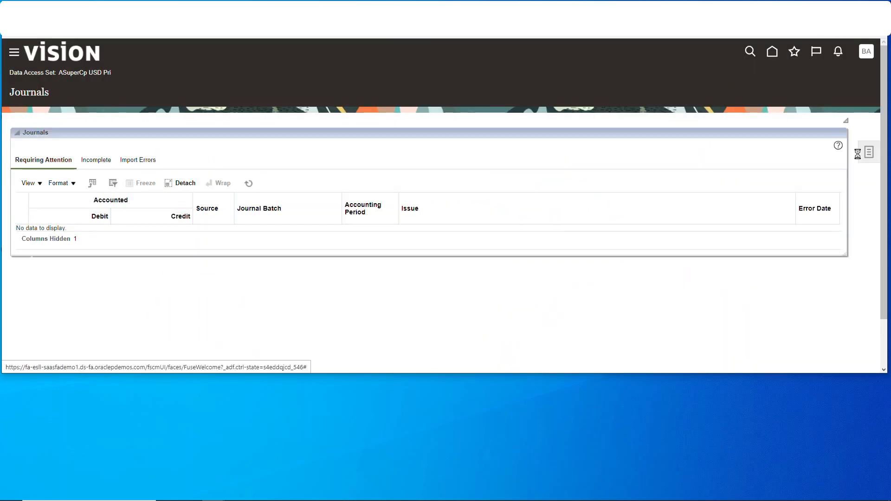
# Open Manage Journals and examine Journal1's batch status, header details and journal lines
pyautogui.click(858, 155)
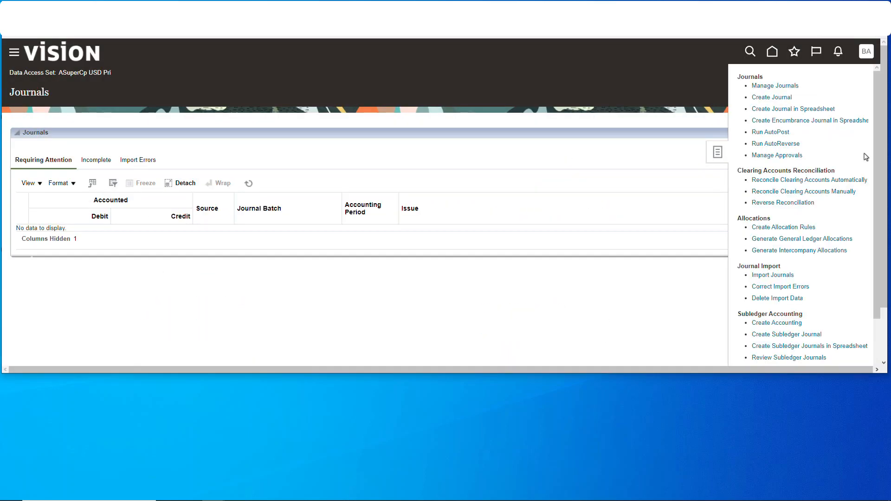
pyautogui.click(771, 86)
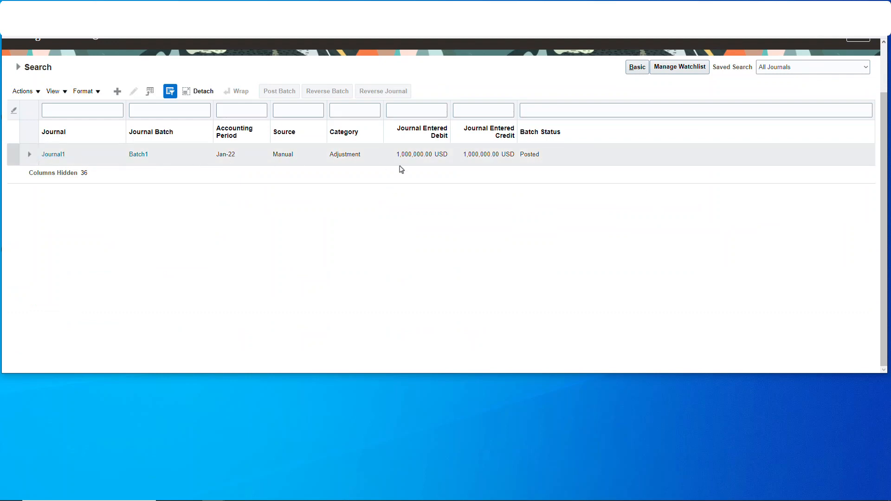
pyautogui.click(56, 154)
pyautogui.scroll(-3, 304, 217)
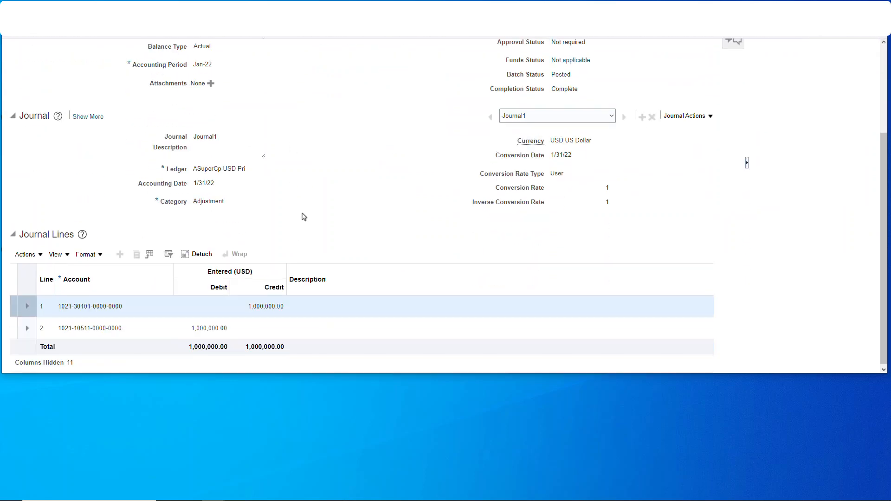
pyautogui.scroll(3, 216, 286)
# Review the journal and batch actions offered for Journal1, close it without changes, and return to the home page
pyautogui.click(711, 243)
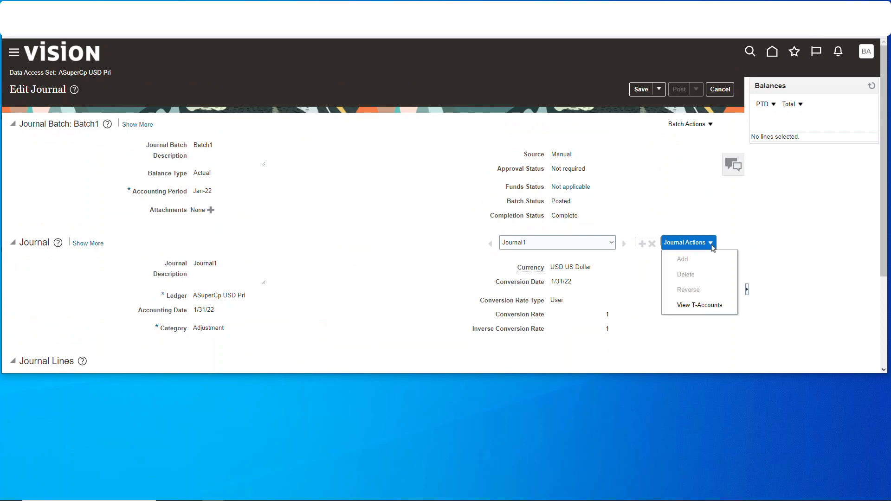
pyautogui.click(687, 124)
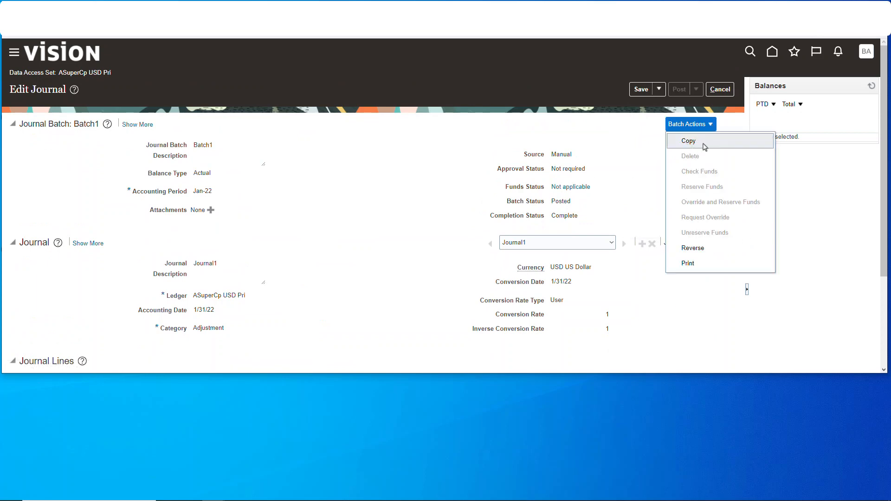
pyautogui.click(700, 249)
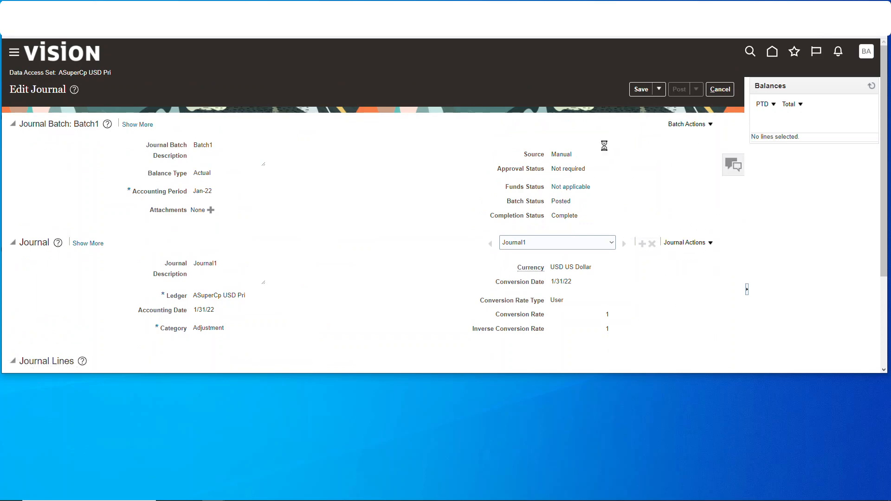
pyautogui.click(727, 89)
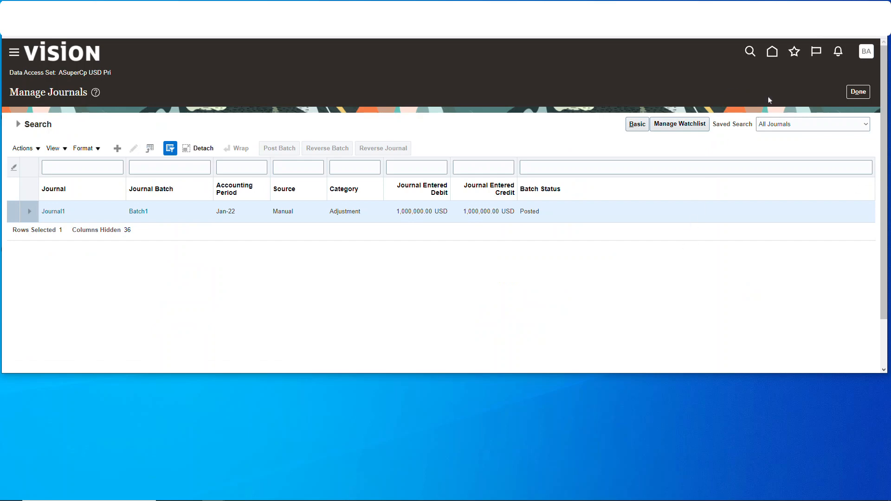
pyautogui.click(772, 52)
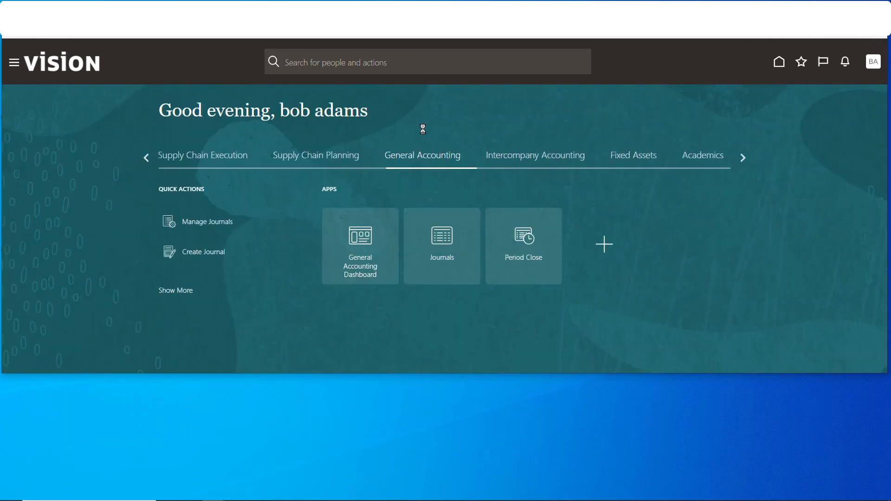